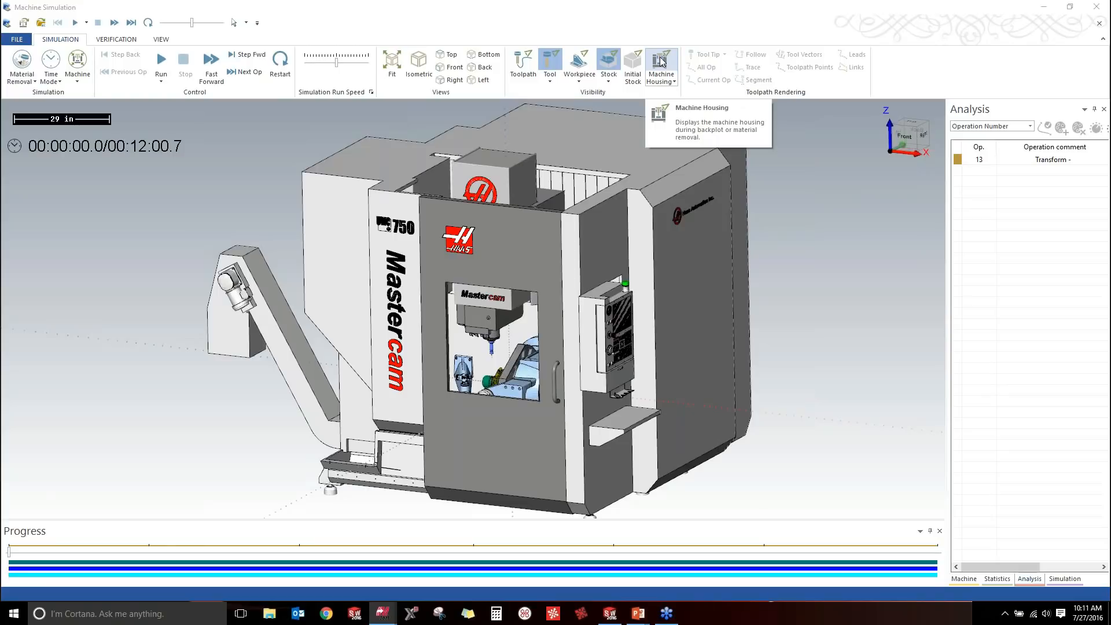
Hide the machine housing and examine the spindle, trunnion, fixture and stock.
click(662, 62)
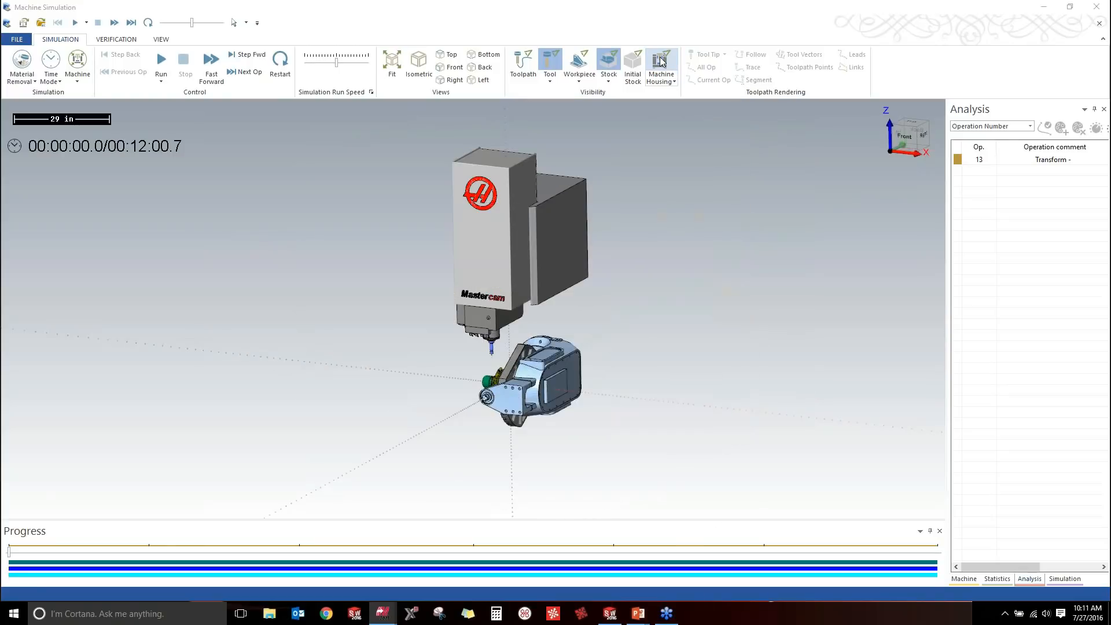
middle_drag(634, 310, 732, 300)
scroll(508, 375, down, 4)
scroll(509, 376, up, 10)
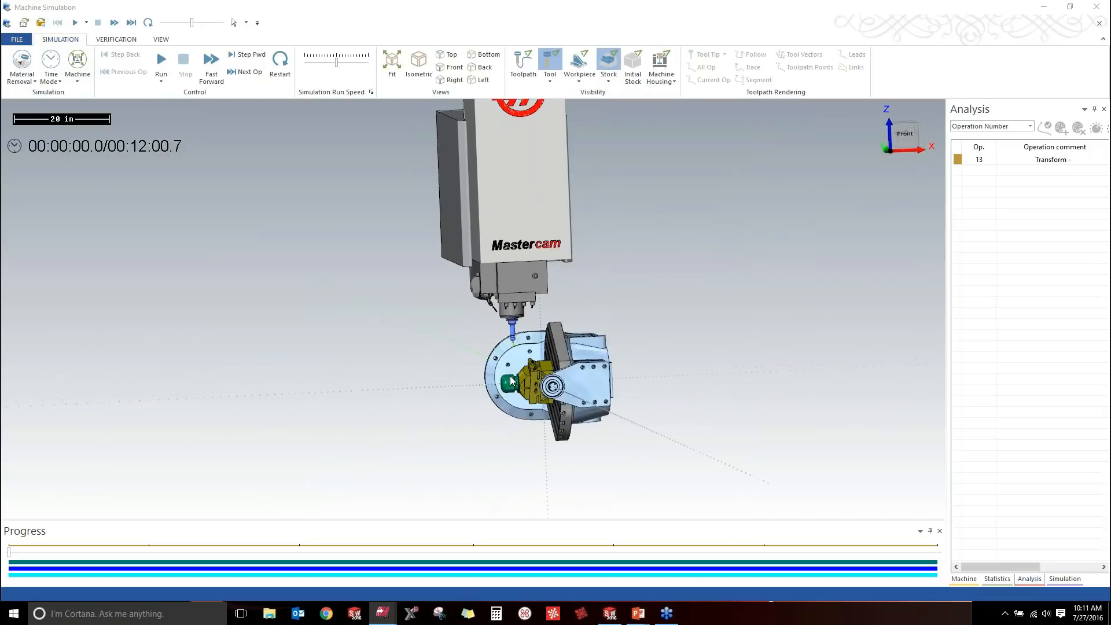
scroll(515, 387, down, 3)
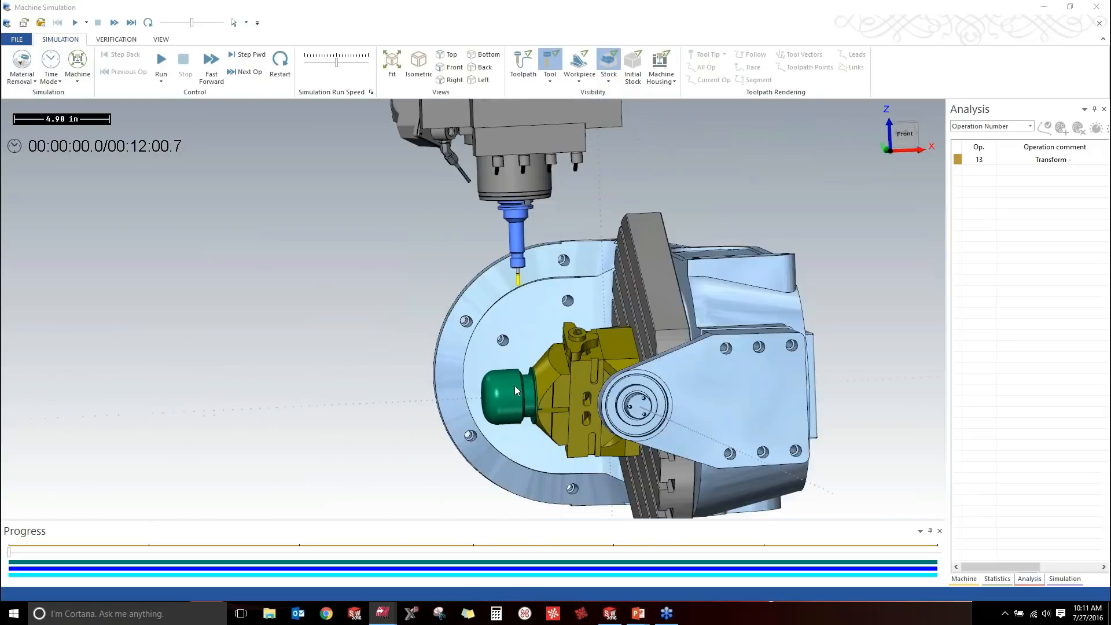
Show the machine housing again and view the complete machine.
click(661, 63)
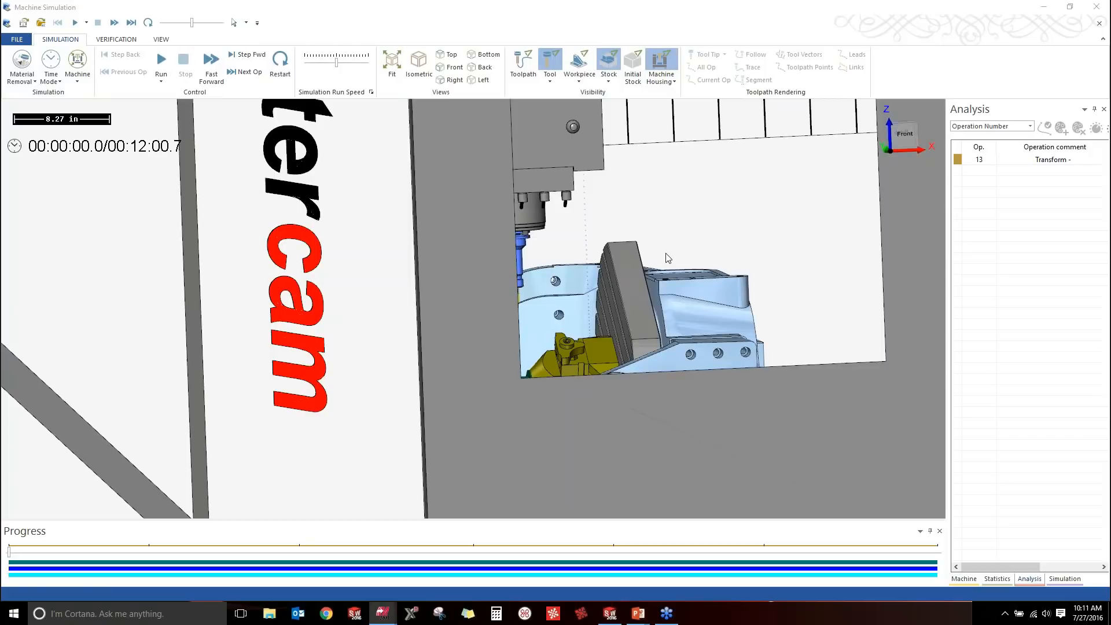
scroll(644, 265, down, 4)
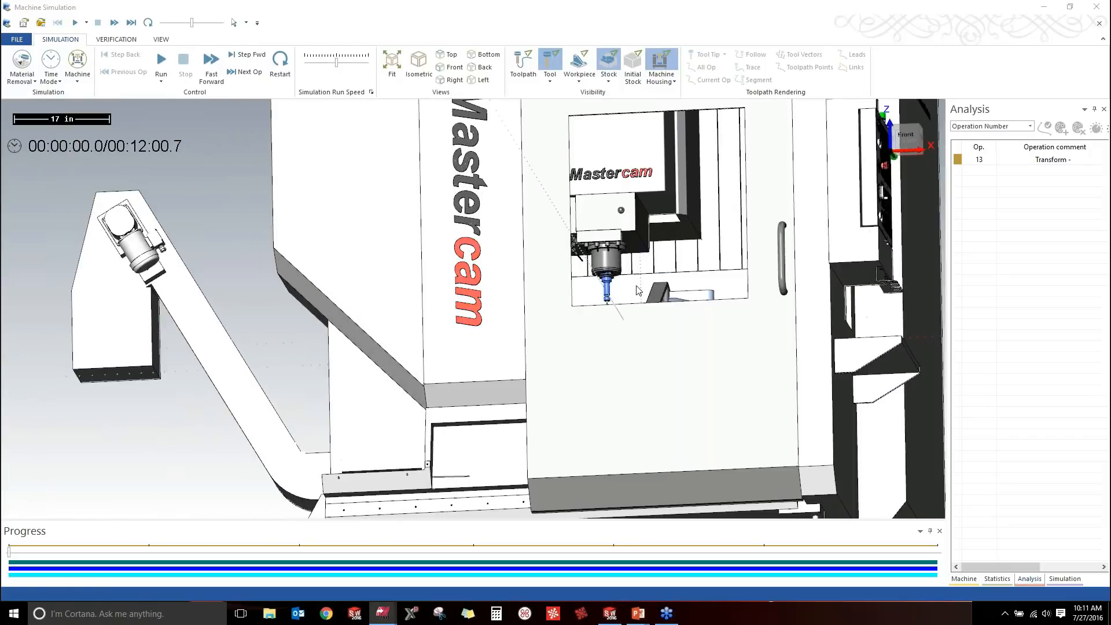
scroll(613, 308, down, 4)
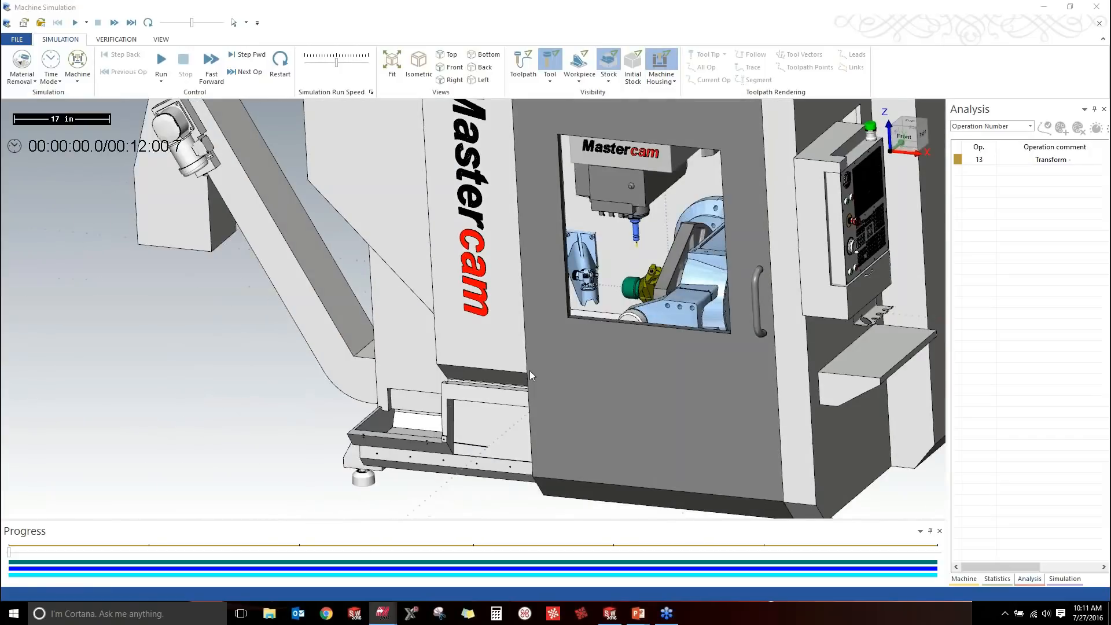
scroll(438, 424, down, 1)
scroll(515, 353, up, 1)
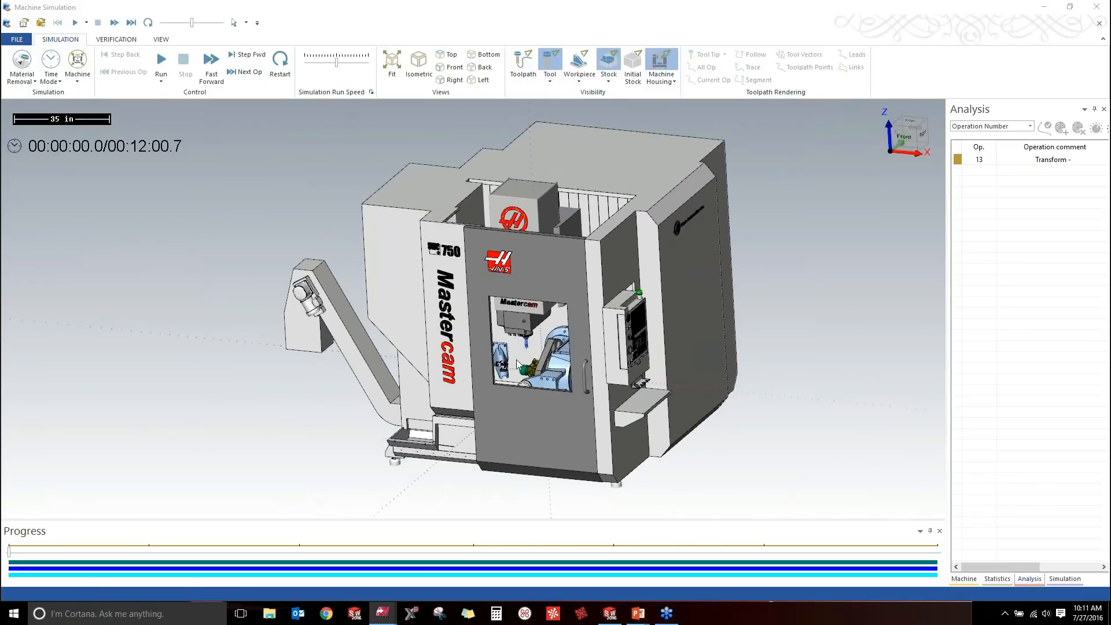
scroll(517, 363, up, 2)
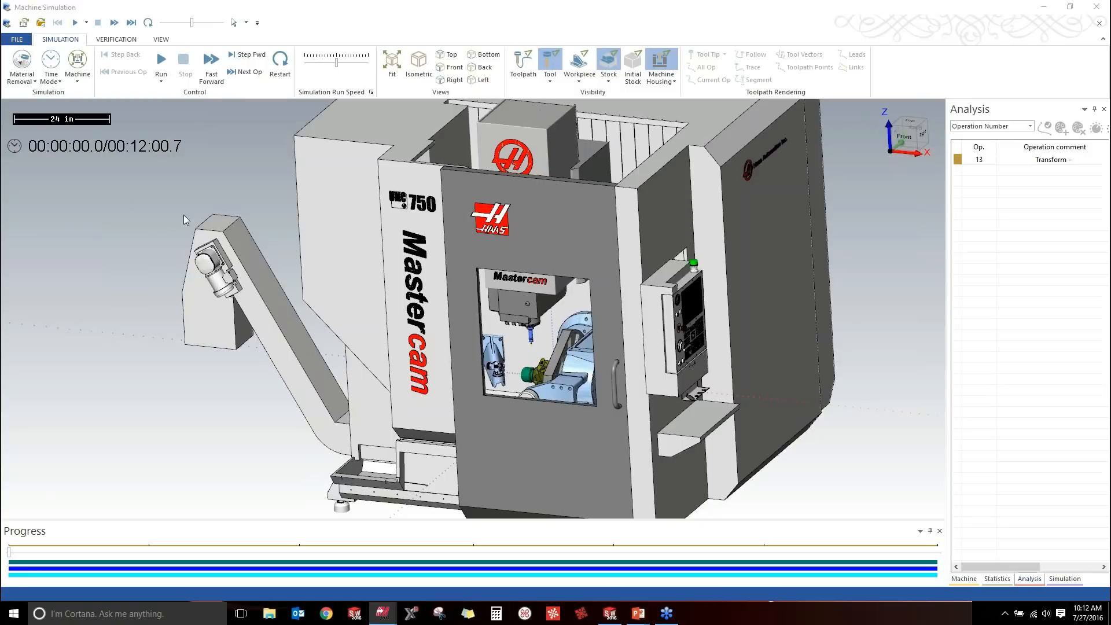
Run the machine simulation and watch closely as the tool cuts the stock.
click(160, 61)
scroll(497, 339, down, 1)
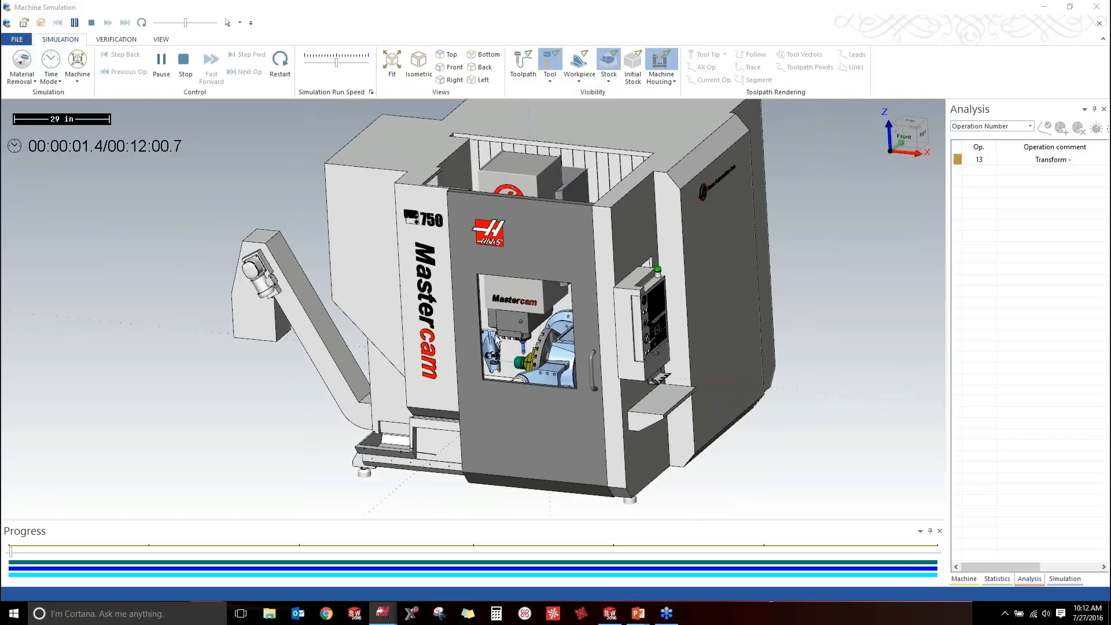
scroll(496, 339, up, 3)
scroll(549, 368, up, 8)
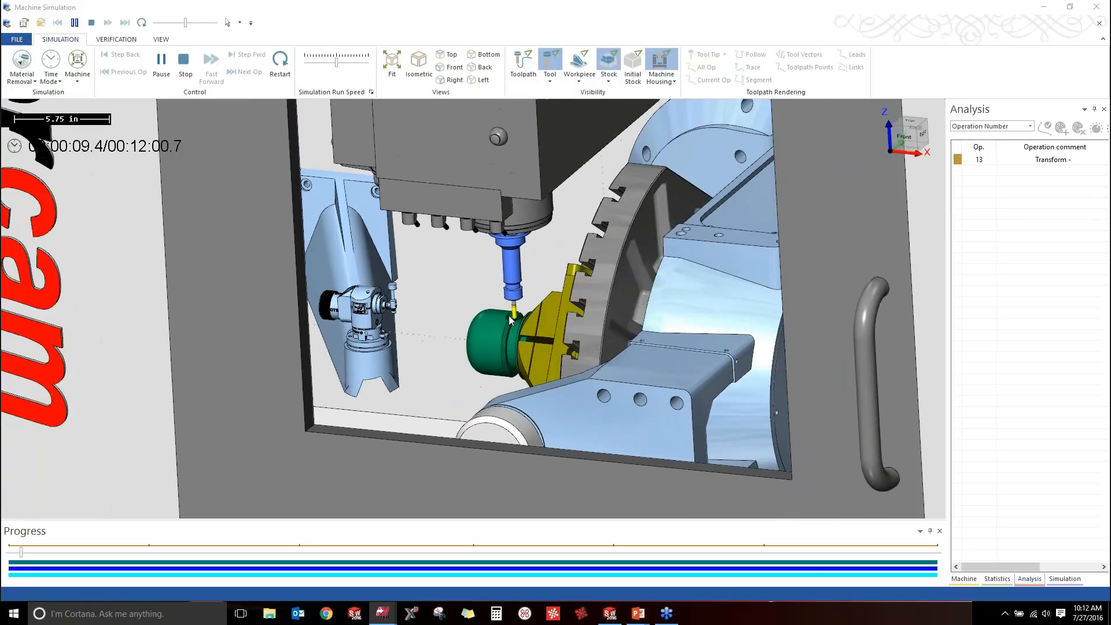
scroll(512, 322, up, 6)
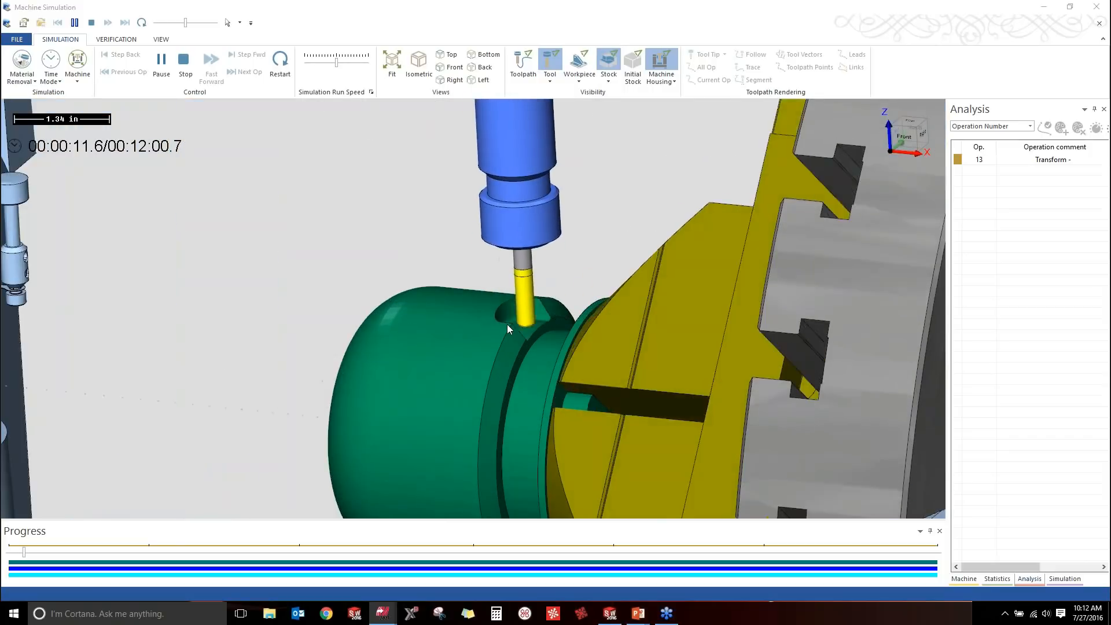
scroll(507, 324, down, 6)
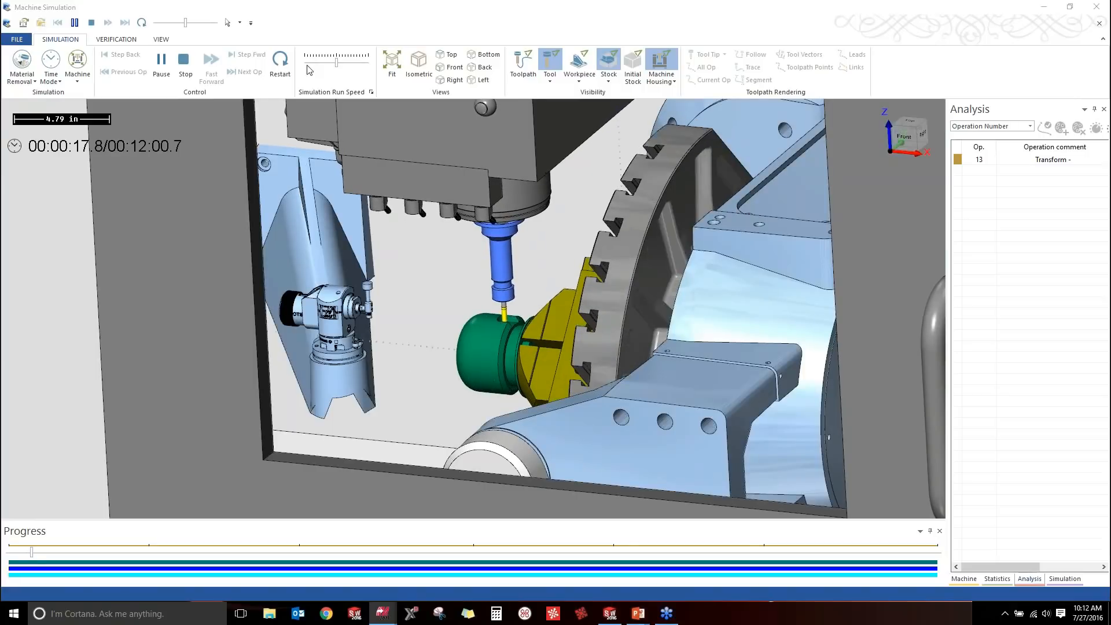
Adjust the simulation run speed, ending on a setting slower than the midpoint.
drag(334, 65, 340, 64)
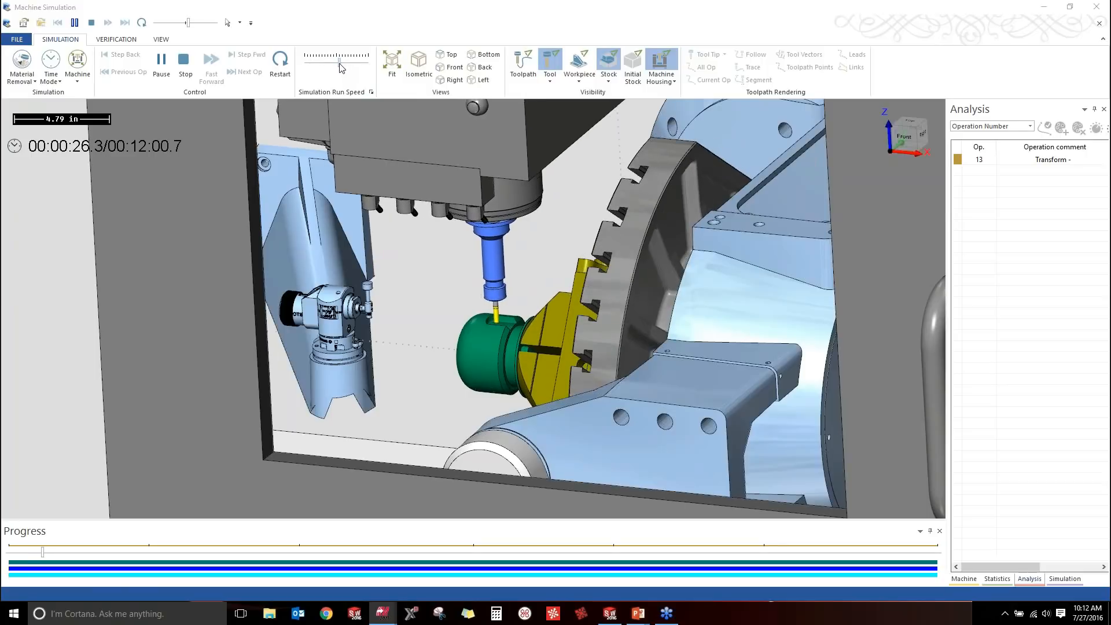
drag(339, 64, 336, 64)
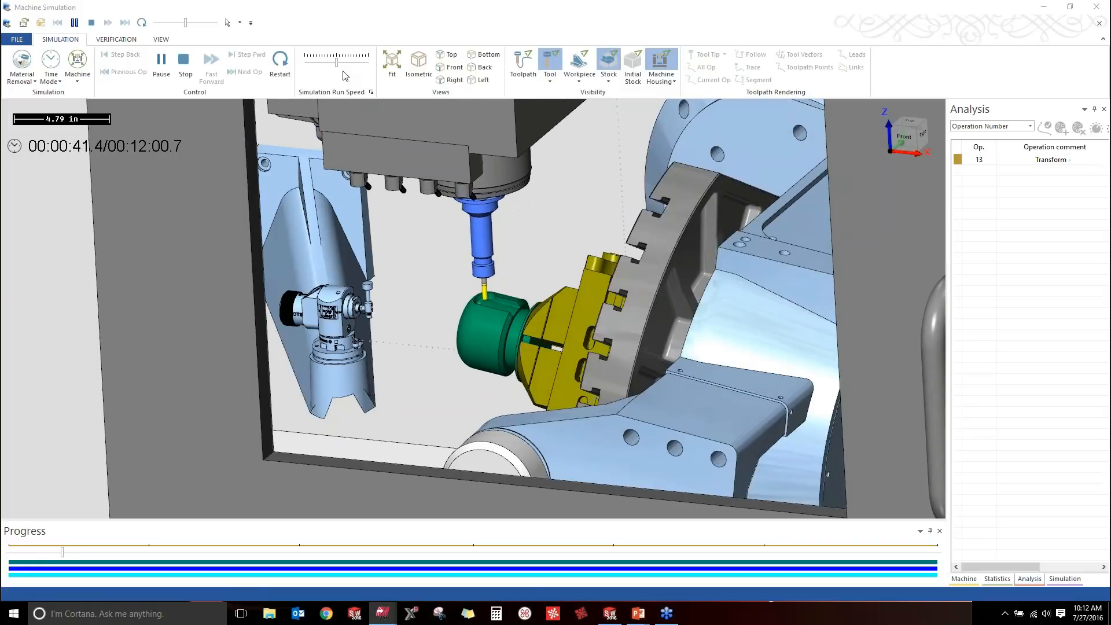
drag(337, 64, 323, 65)
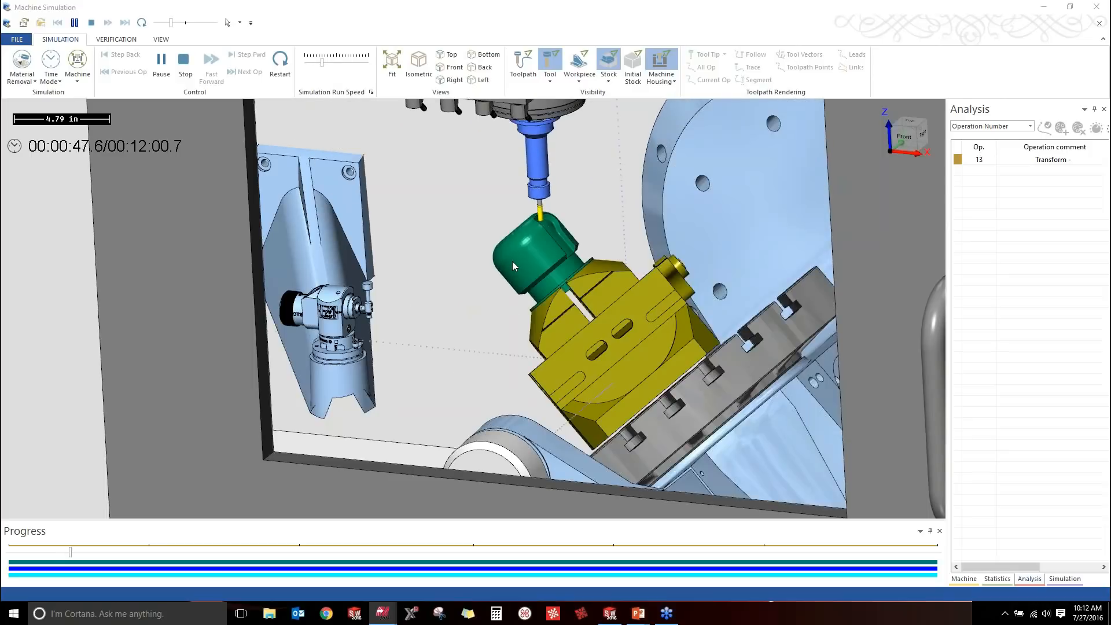
Switch the simulation viewpoint to Tool and examine the cutter's motion relative to the stock.
click(73, 85)
click(92, 125)
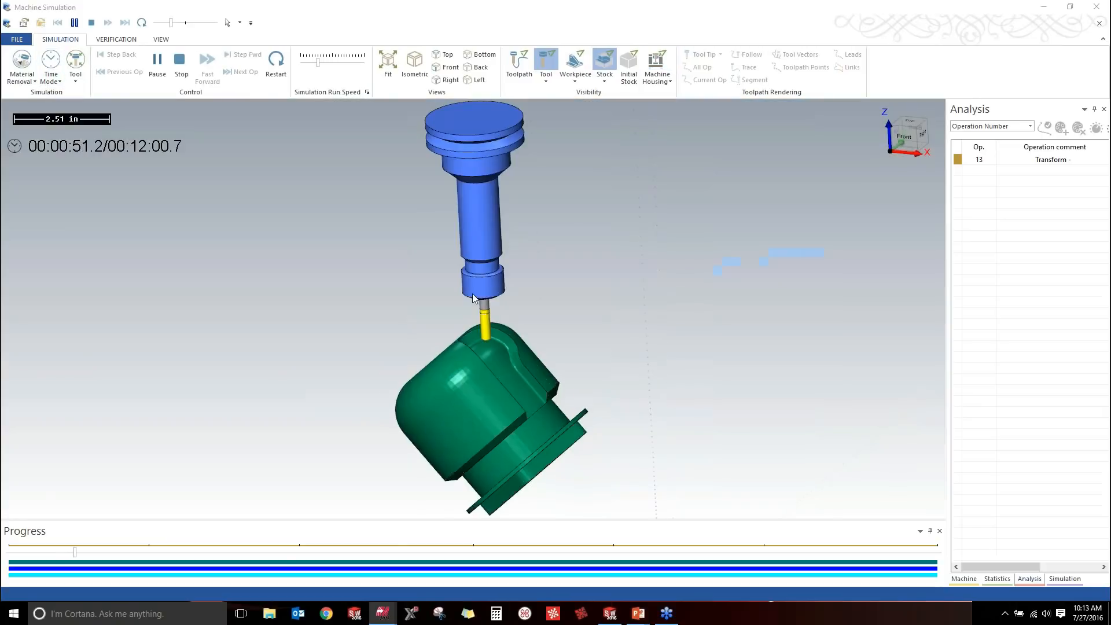
scroll(499, 347, up, 3)
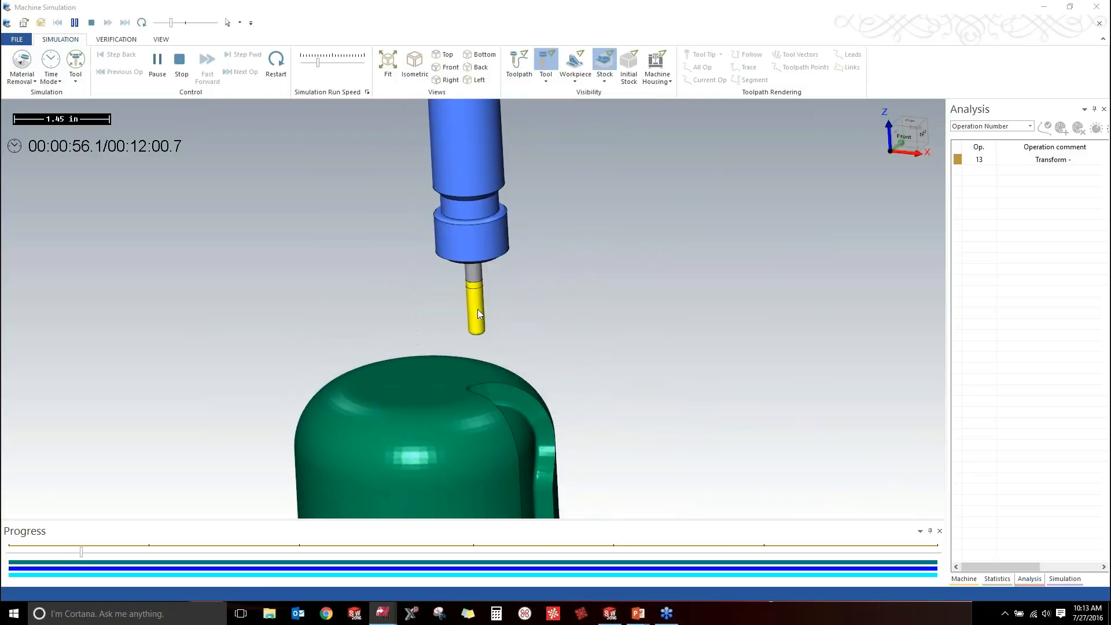
scroll(477, 307, up, 3)
scroll(473, 299, down, 6)
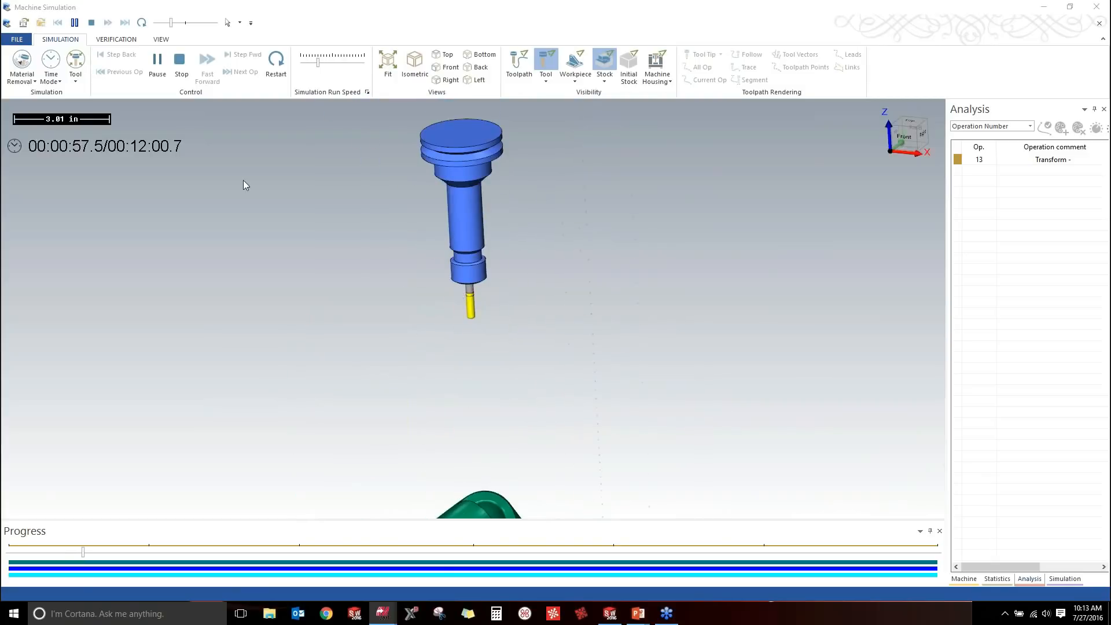
Return the simulation viewpoint to Machine and watch the cut on the trunnion.
click(76, 74)
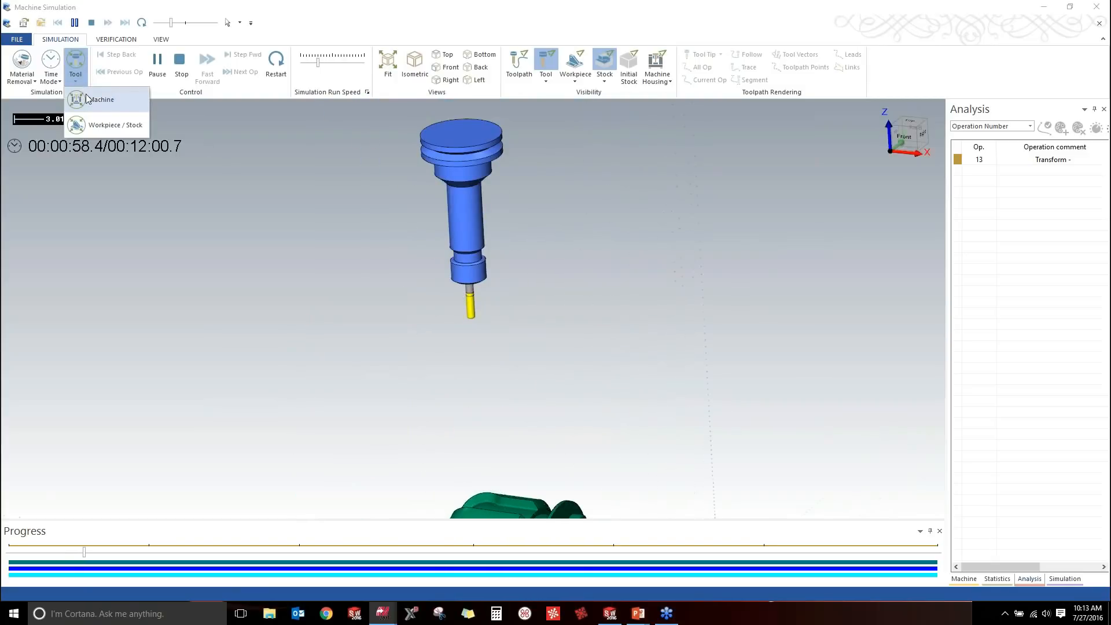
click(87, 100)
scroll(491, 375, up, 5)
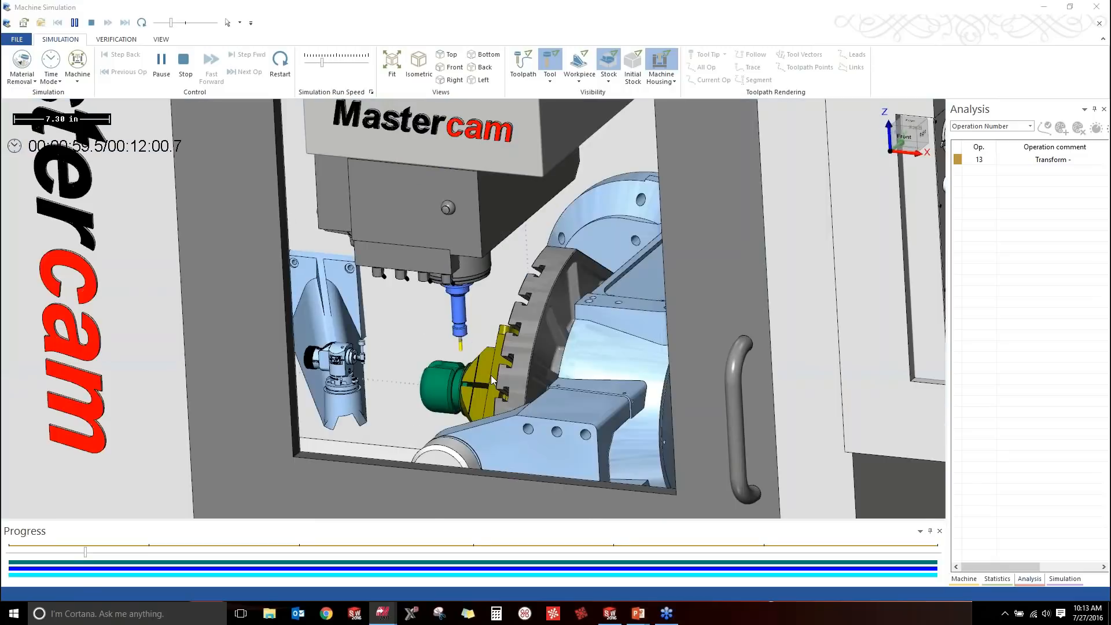
scroll(465, 370, up, 2)
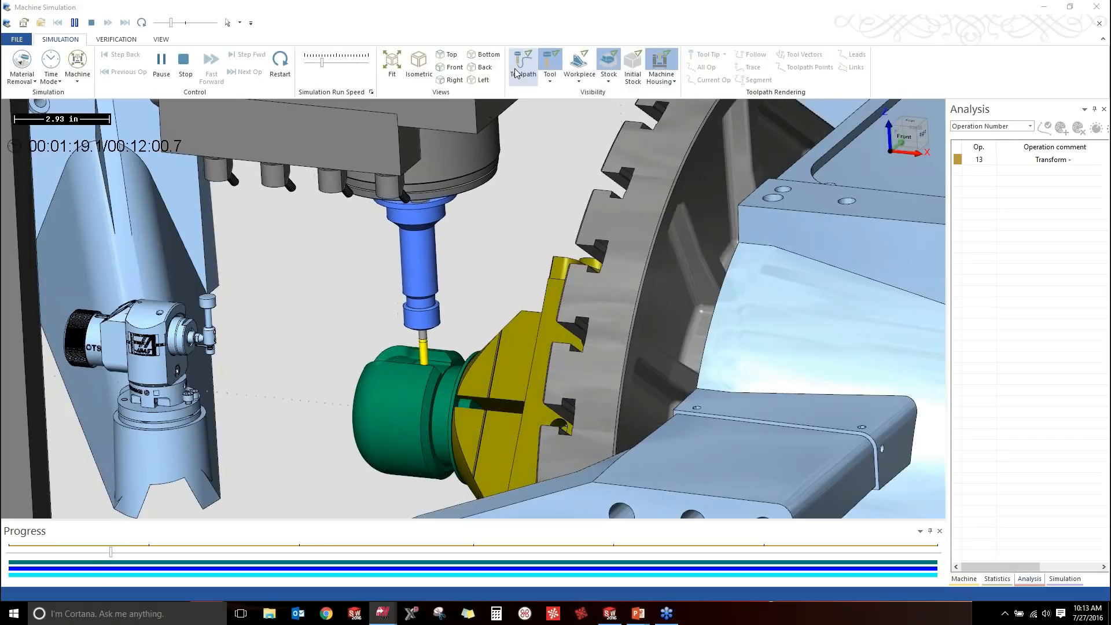
Stop the machine simulation and switch to the Mastercam Mill 2017 window with the bit model.
click(186, 59)
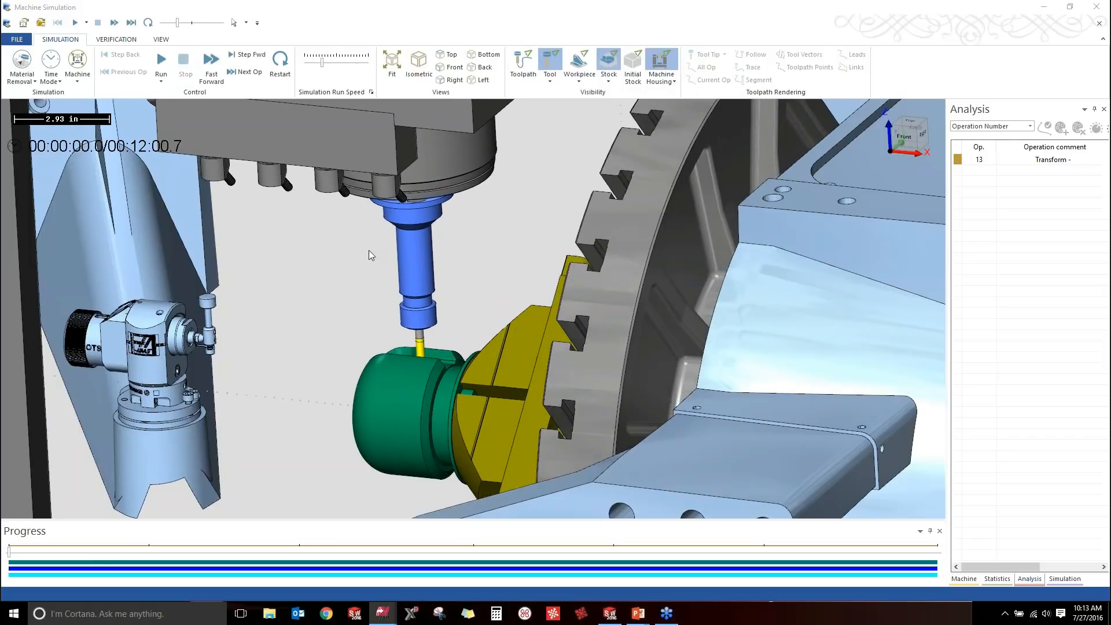
key(alt+Tab)
key(alt+Tab)
key(alt+Tab)
key(alt+Tab)
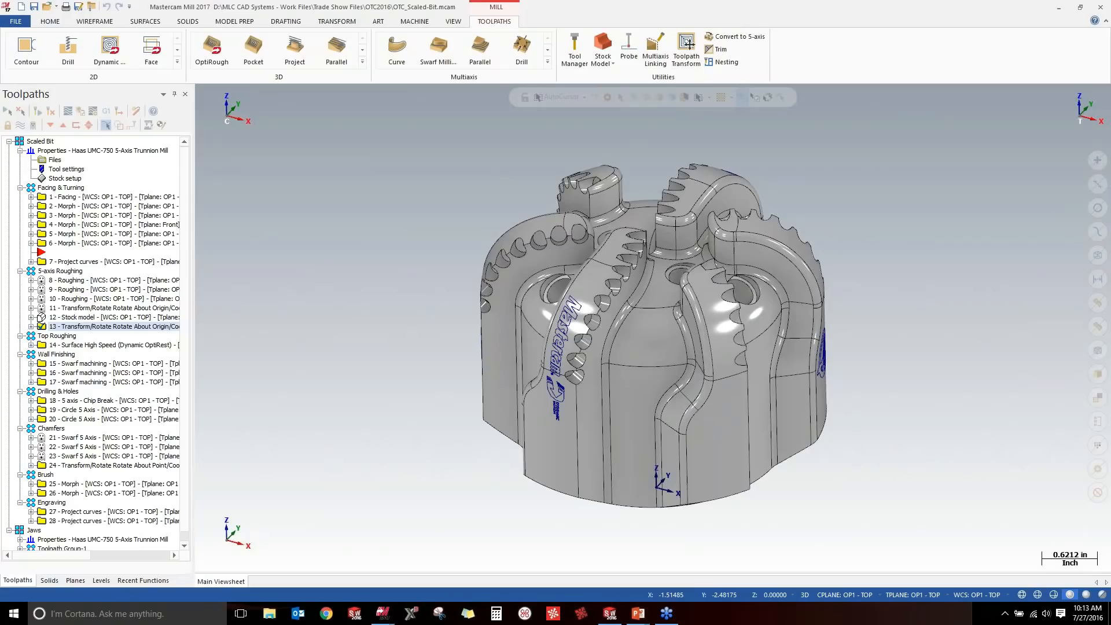
mouse_move(511, 361)
middle_down()
mouse_move(415, 315)
mouse_move(622, 352)
mouse_move(723, 405)
mouse_move(888, 461)
mouse_move(865, 395)
mouse_move(761, 467)
middle_up()
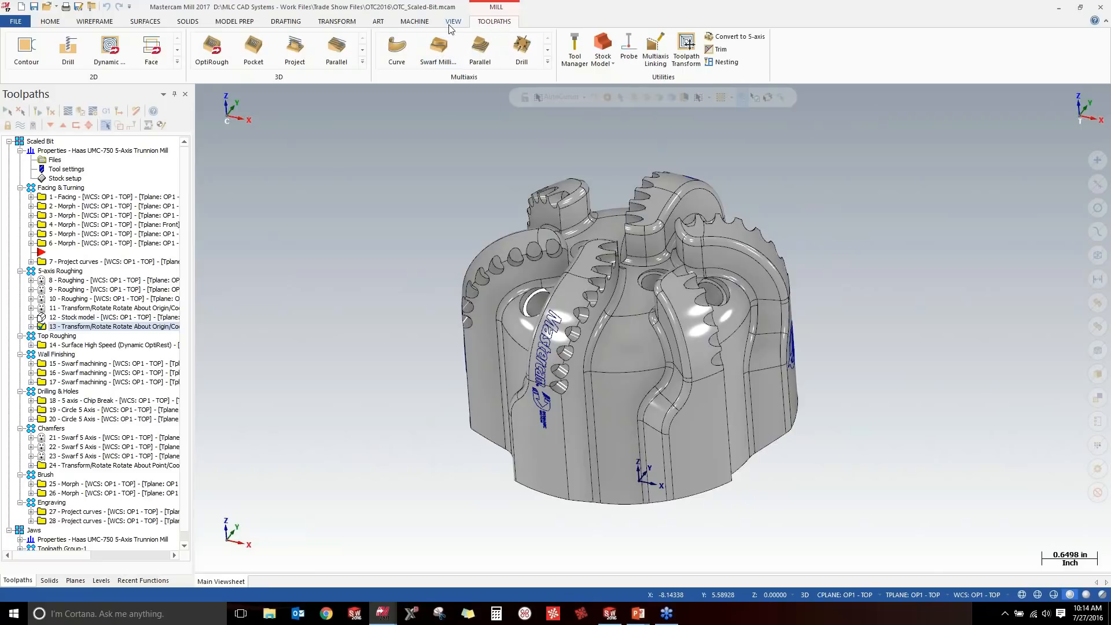
scroll(449, 28, up, 2)
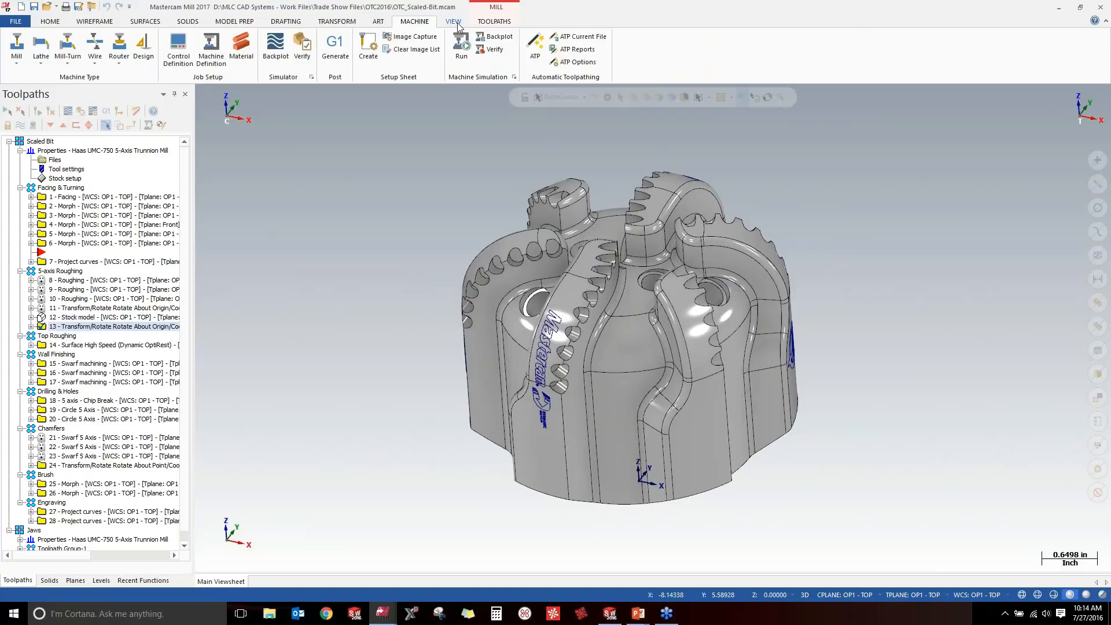
Browse the available Multiaxis, 3D and 2D toolpath types.
click(457, 23)
click(508, 23)
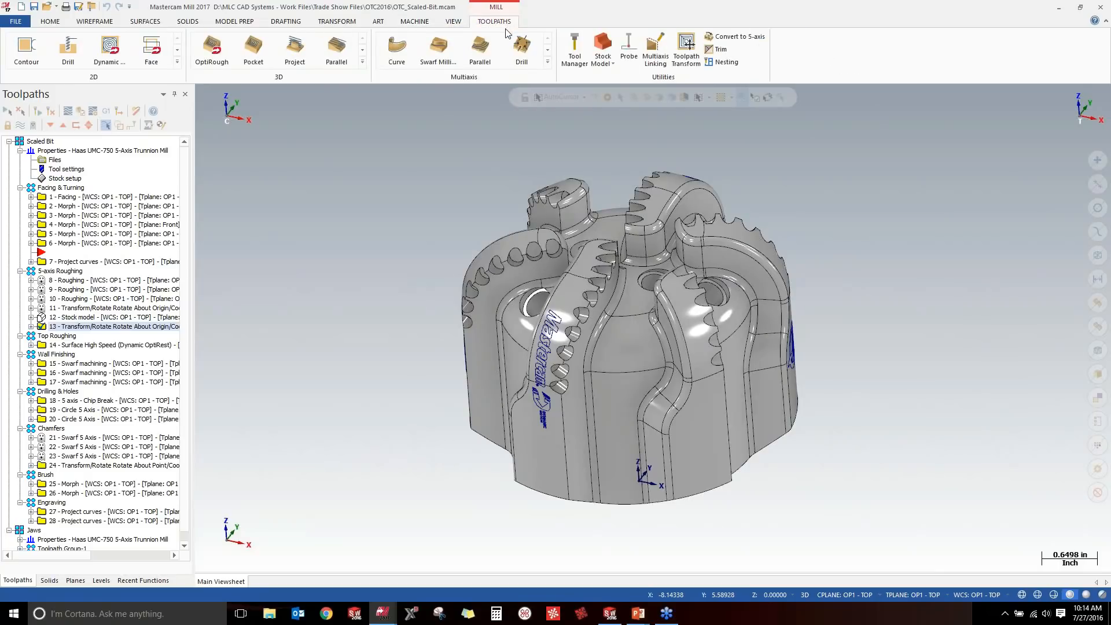
click(547, 62)
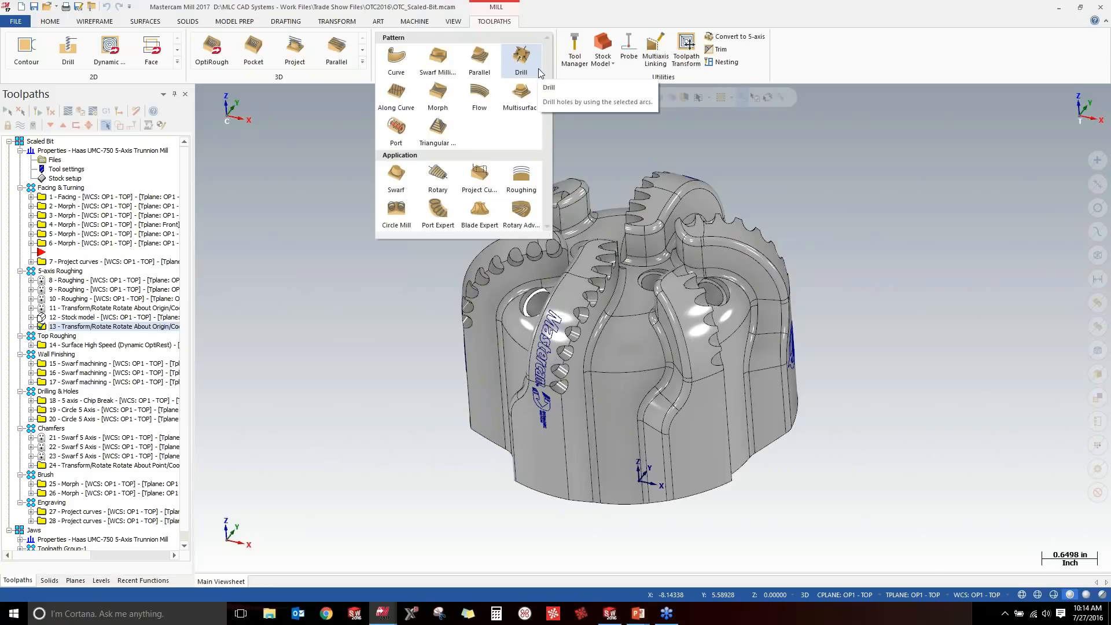
click(364, 63)
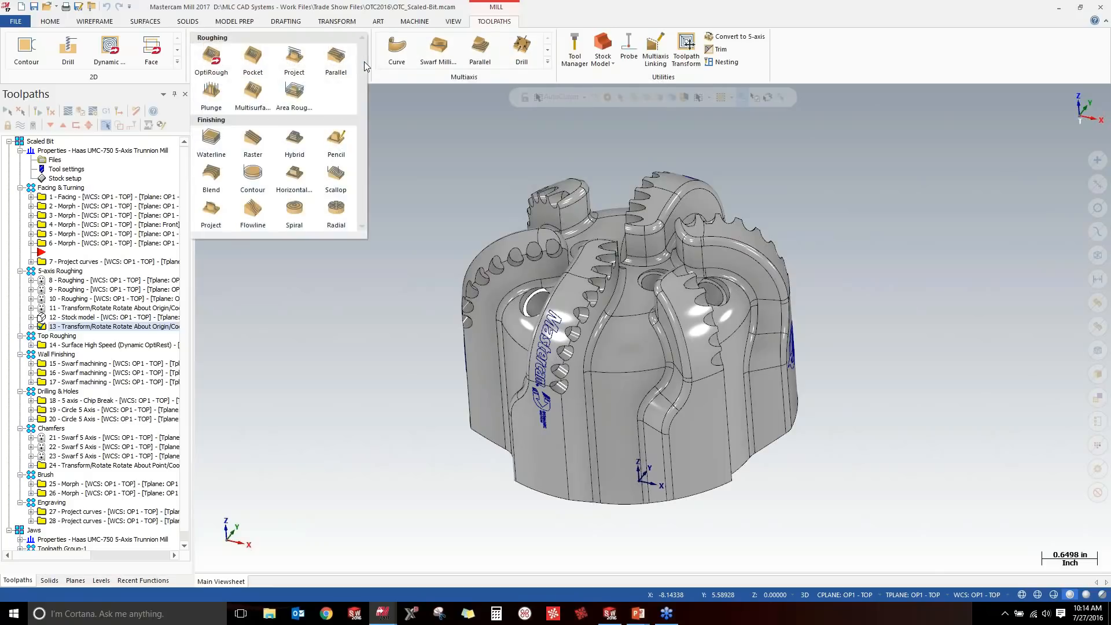
click(177, 63)
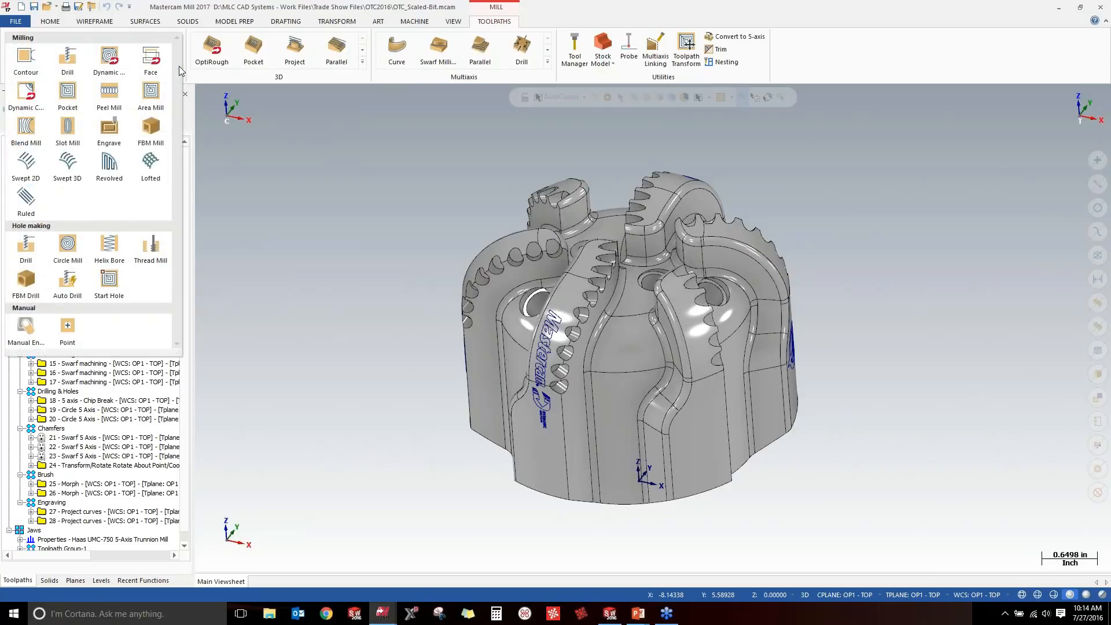
click(359, 182)
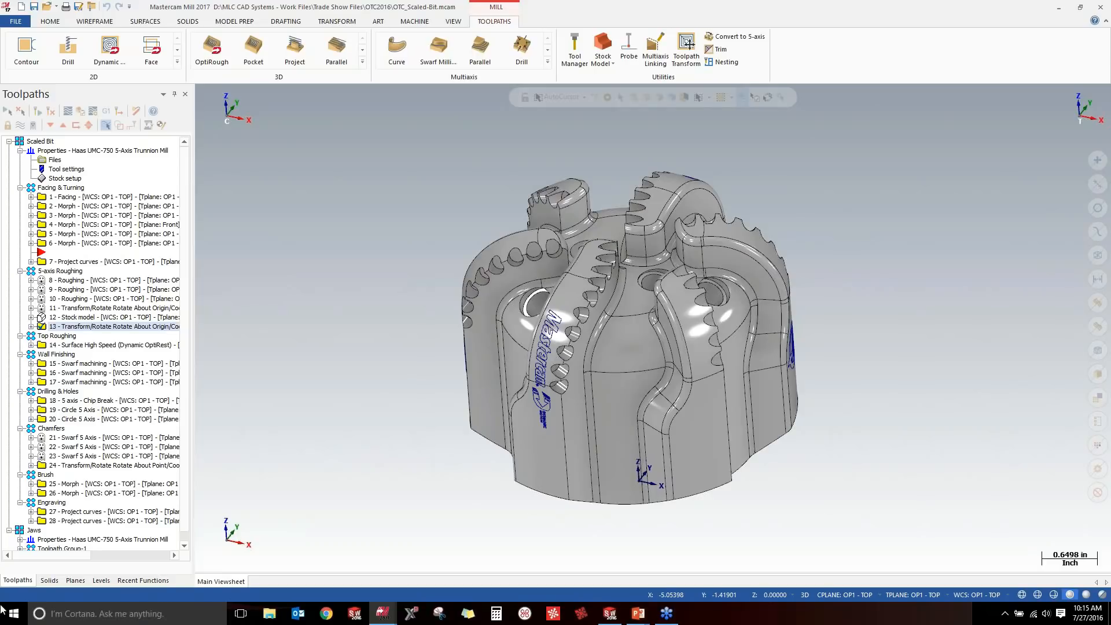
Make level 8, Surfaces & Boundaries, visible and compare the bit with and without that geometry.
click(100, 580)
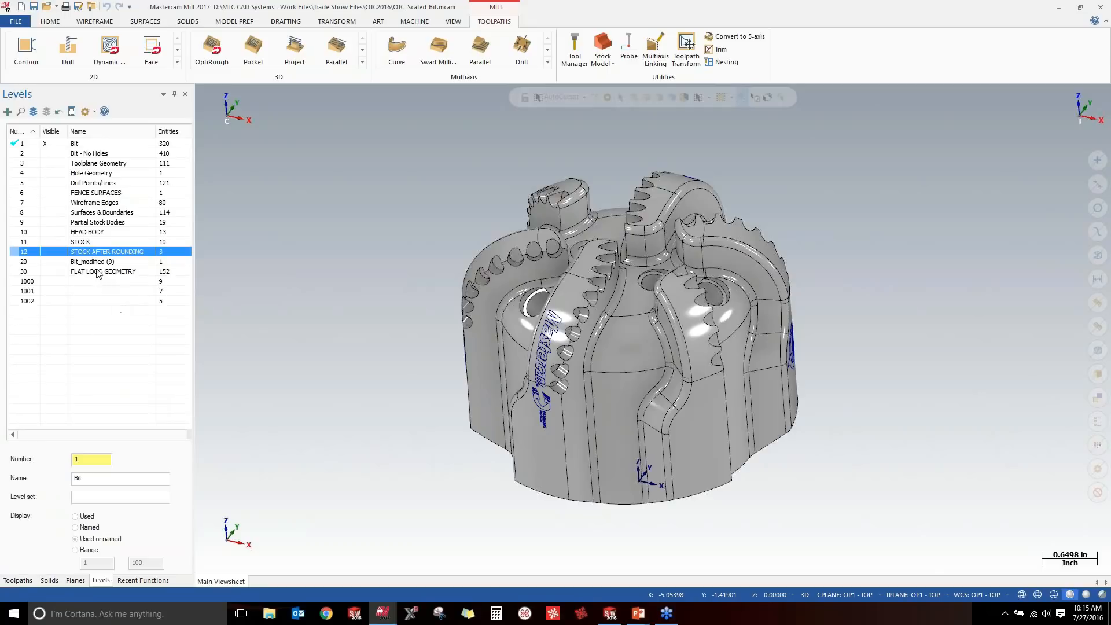
click(56, 217)
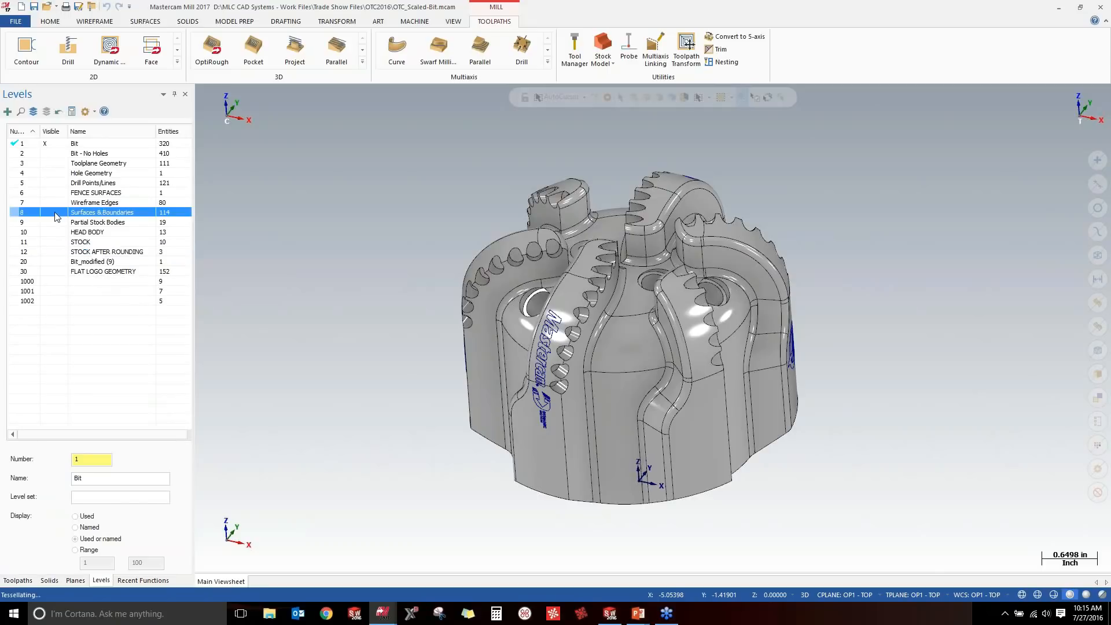
mouse_move(456, 415)
middle_down()
mouse_move(458, 405)
mouse_move(665, 420)
middle_up()
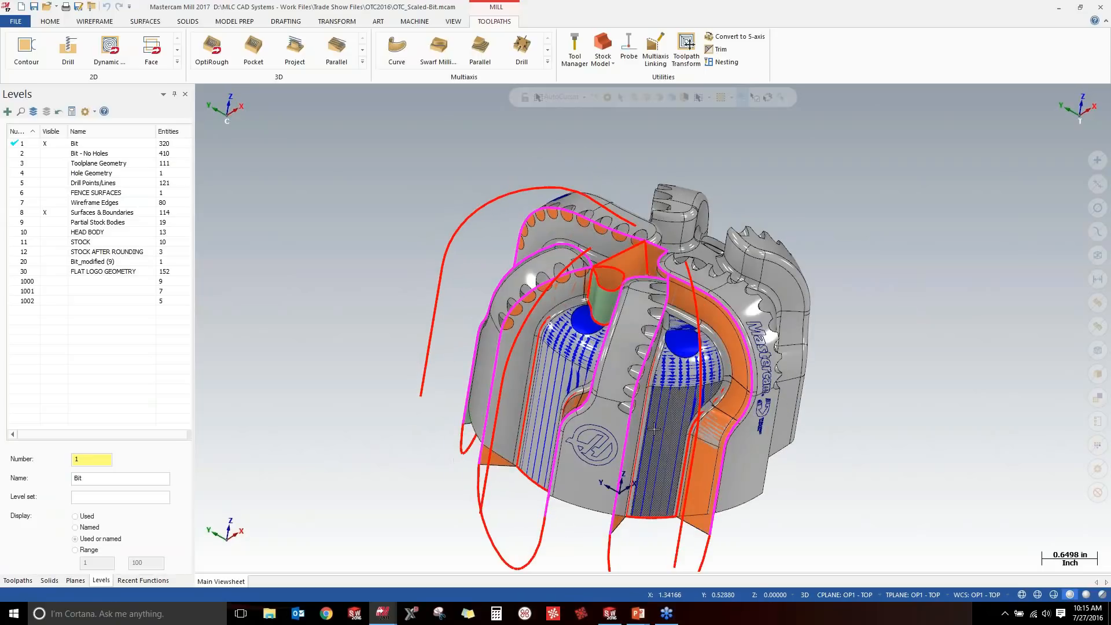
click(56, 217)
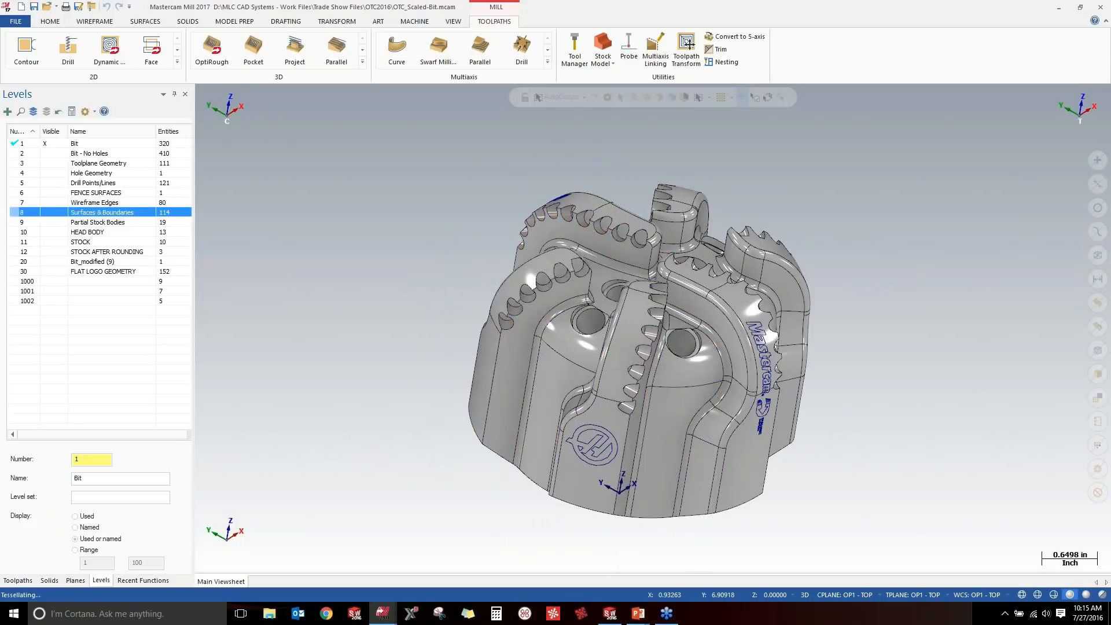
click(56, 217)
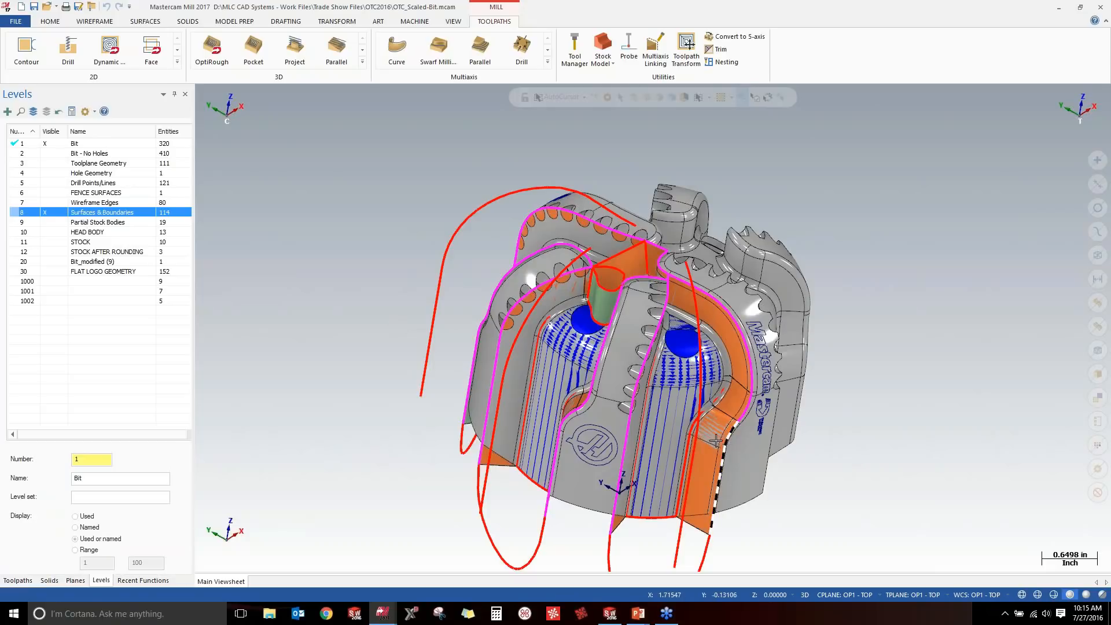
Examine the surfaces and boundary curves around the bit's flutes and central pocket, along with the list of programmed toolpath operations.
middle_drag(706, 337, 923, 388)
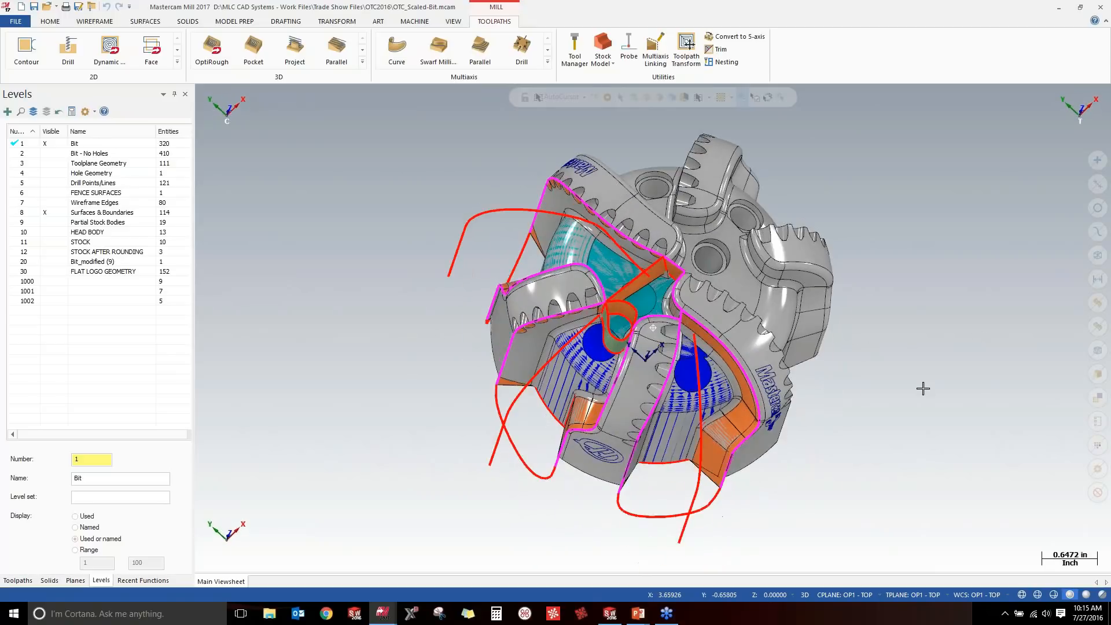
scroll(622, 311, up, 4)
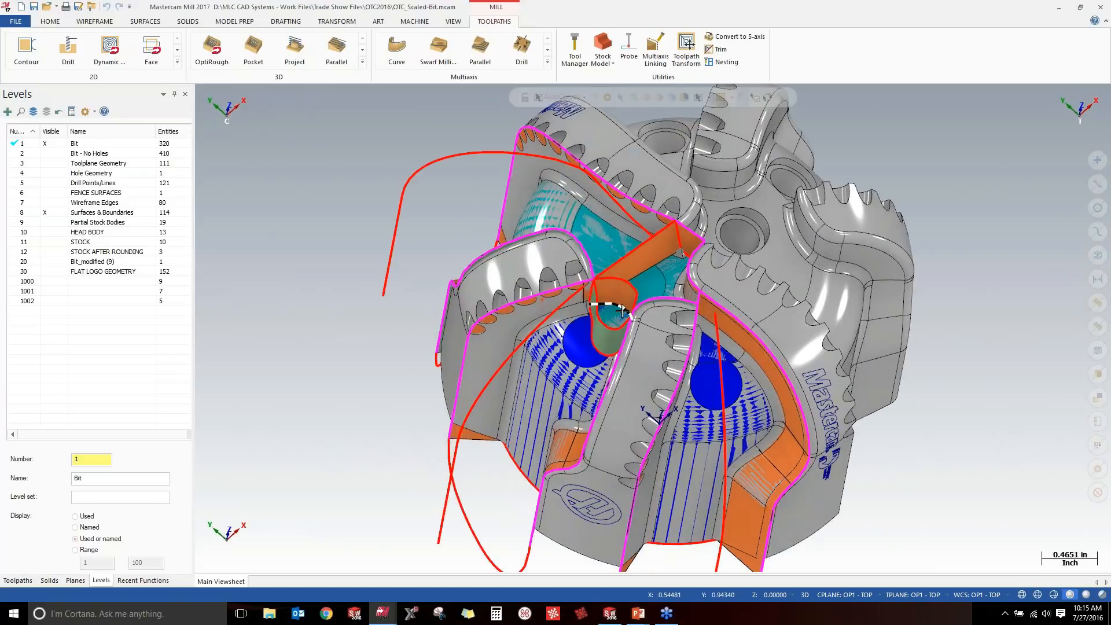
scroll(622, 312, up, 2)
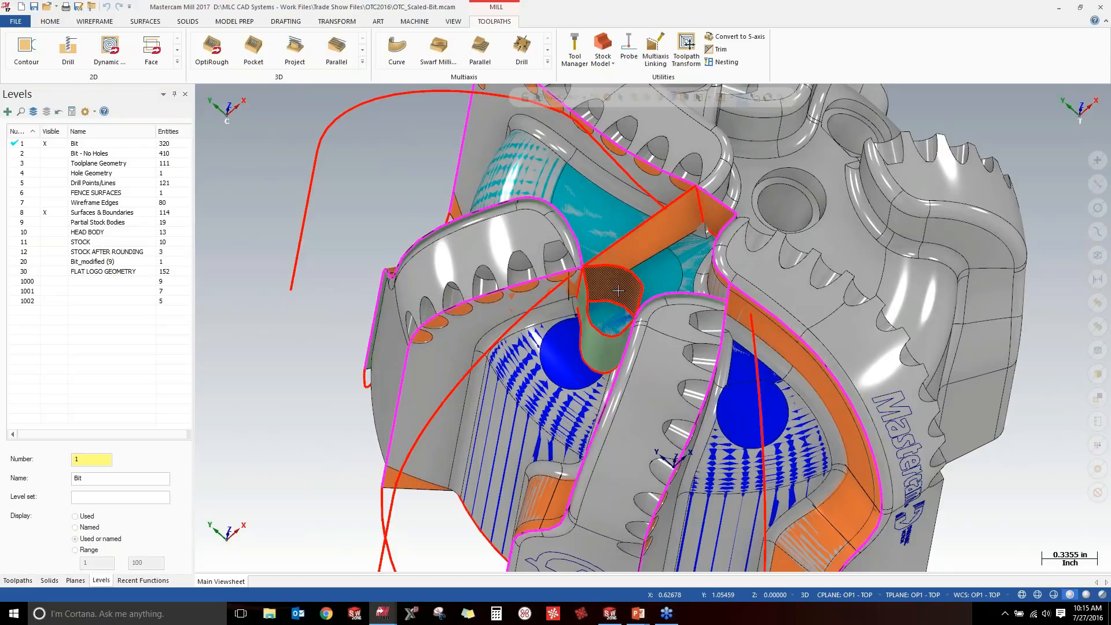
click(25, 581)
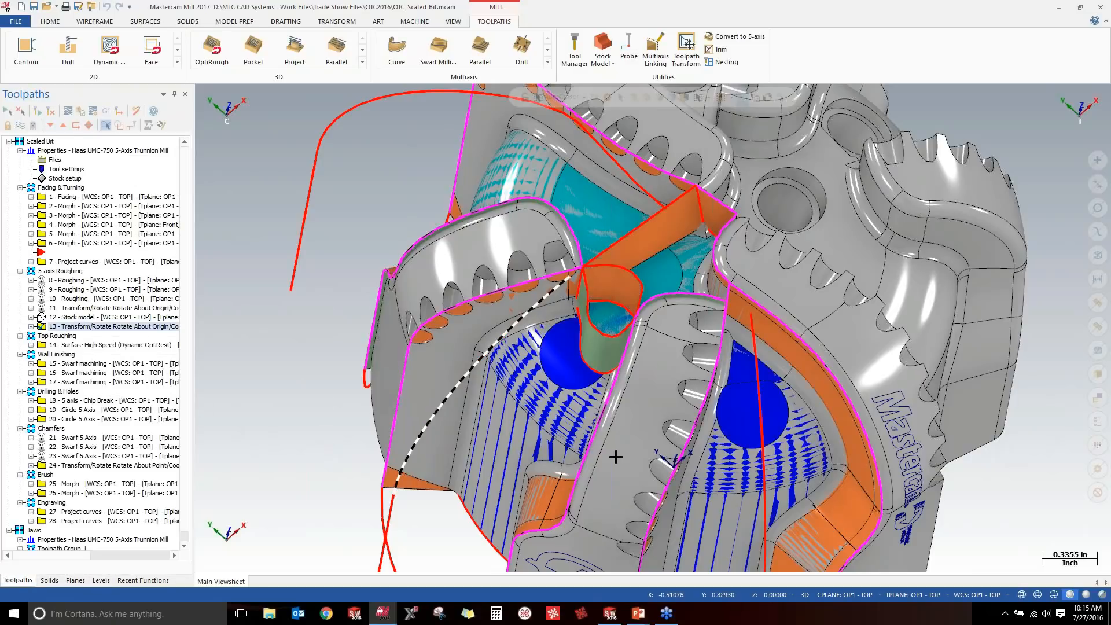
scroll(660, 458, down, 5)
scroll(624, 350, up, 2)
scroll(615, 417, up, 2)
scroll(614, 418, up, 2)
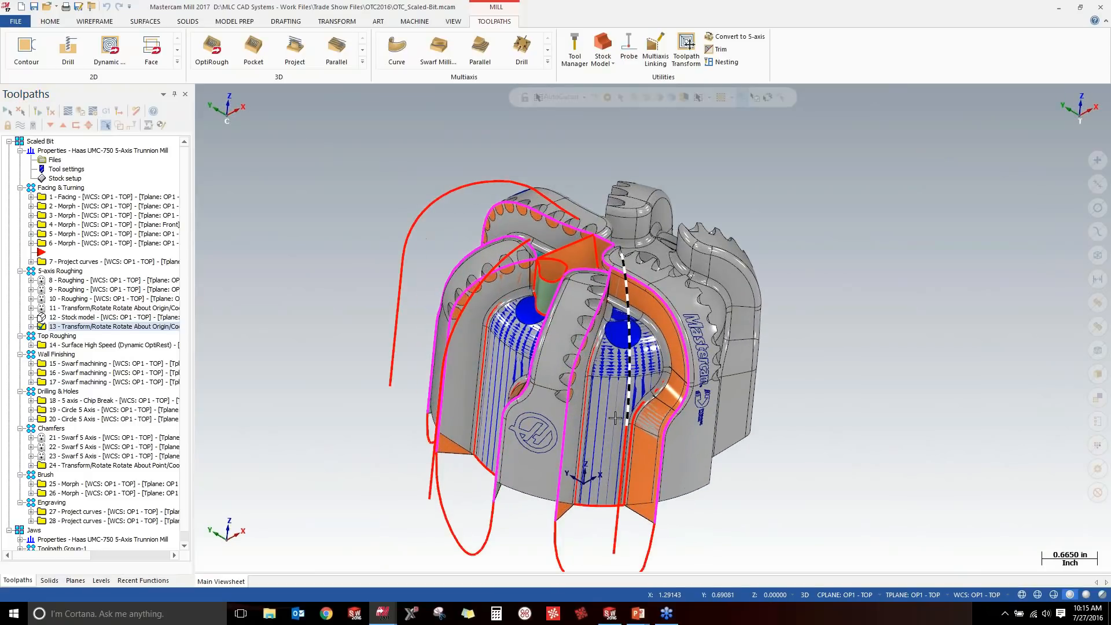
Make level 8, Surfaces & Boundaries, the main level with level 1, Bit, hidden, and start a multiaxis Roughing toolpath.
click(101, 580)
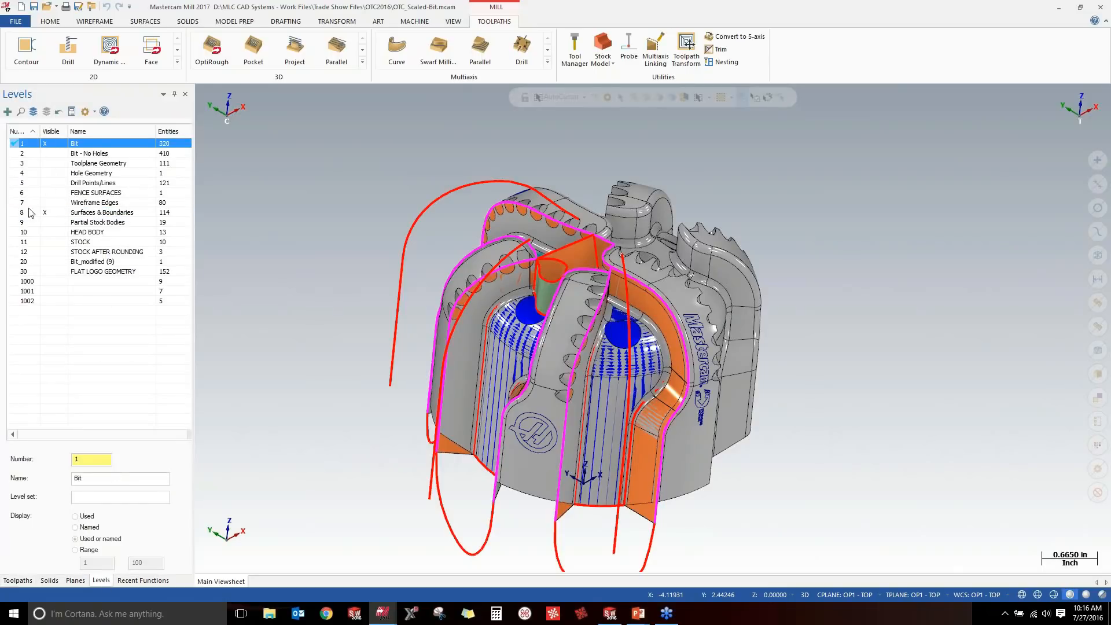
click(45, 144)
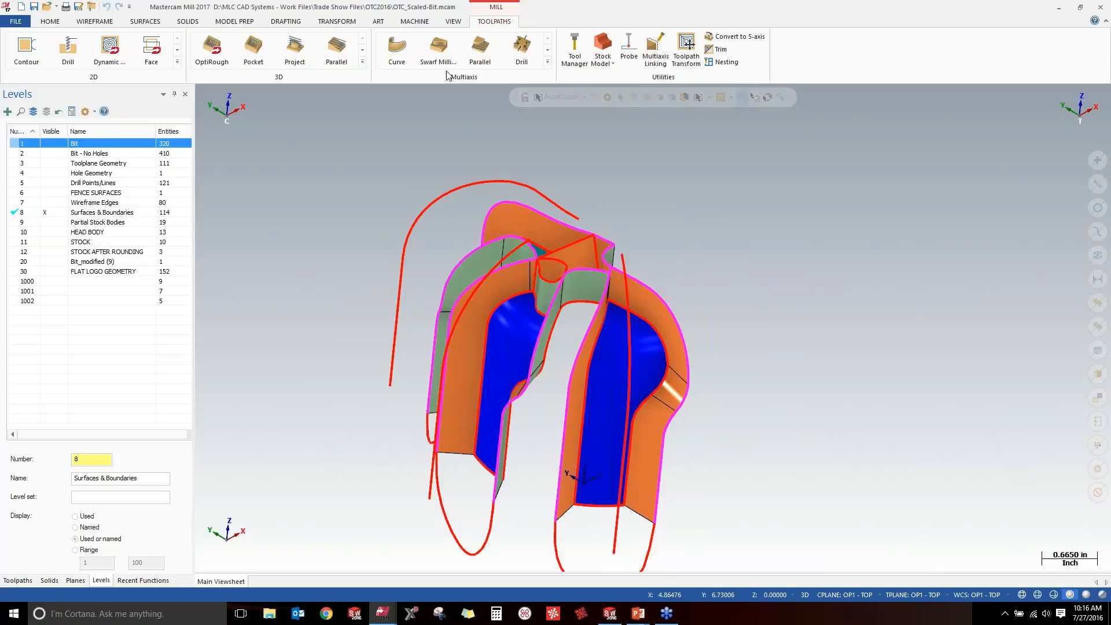
click(547, 63)
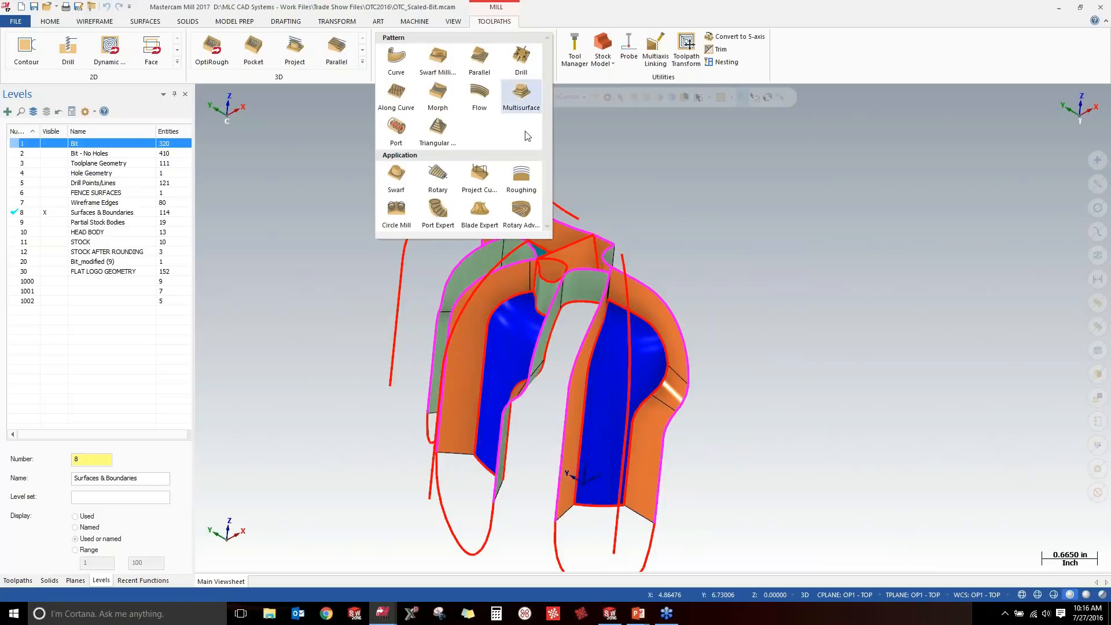
click(526, 178)
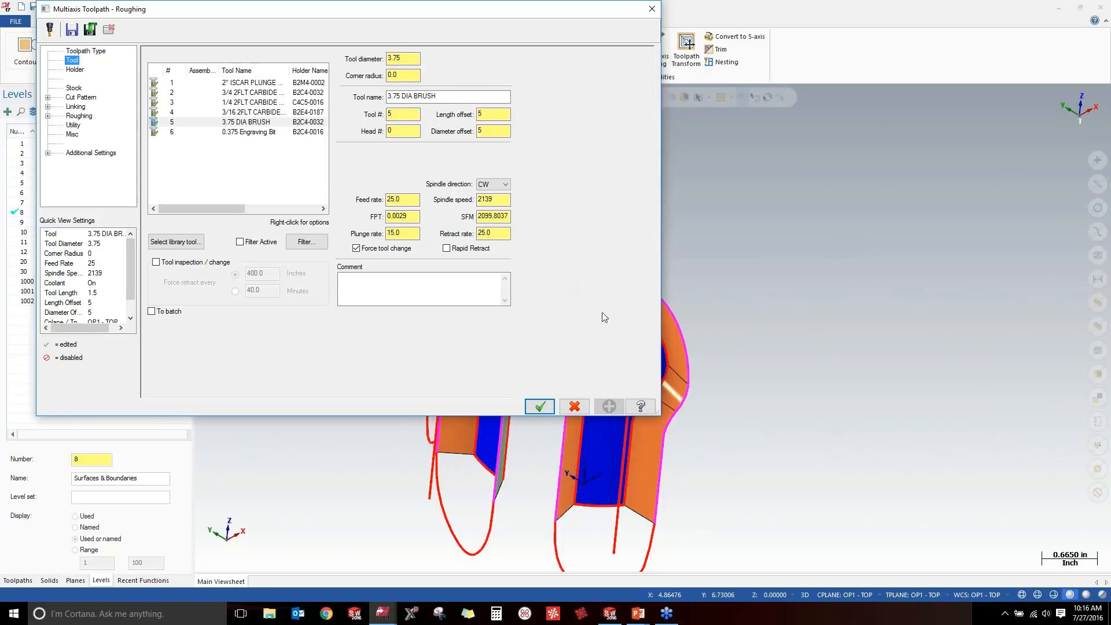
Assign tool 3, the 1/4 2FLT CARBIDE BULL R.06, to the roughing toolpath.
click(274, 186)
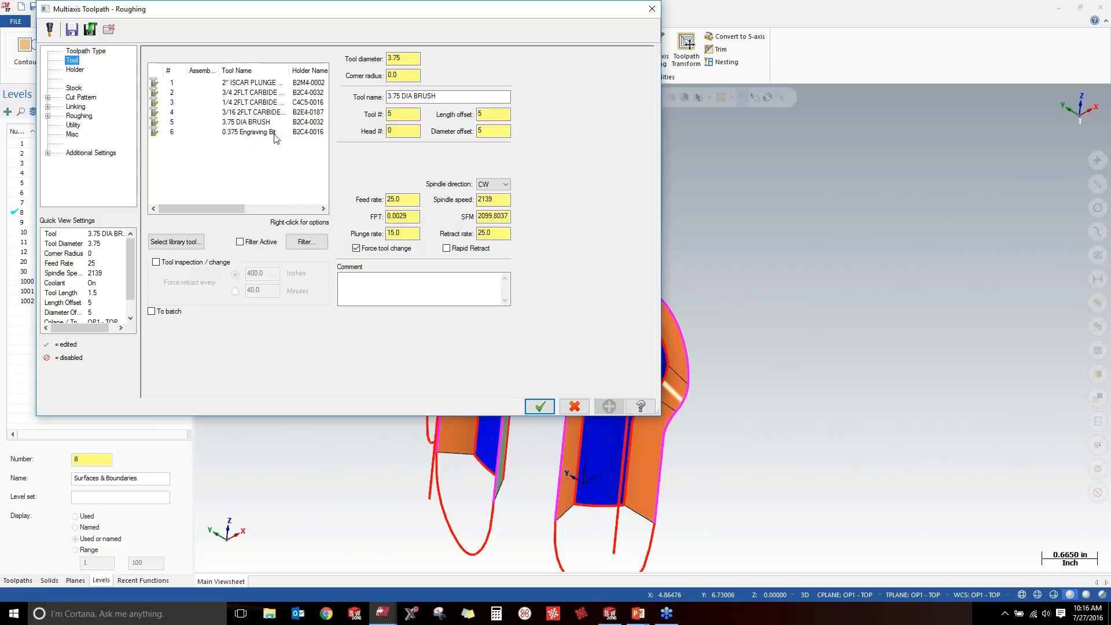
click(258, 104)
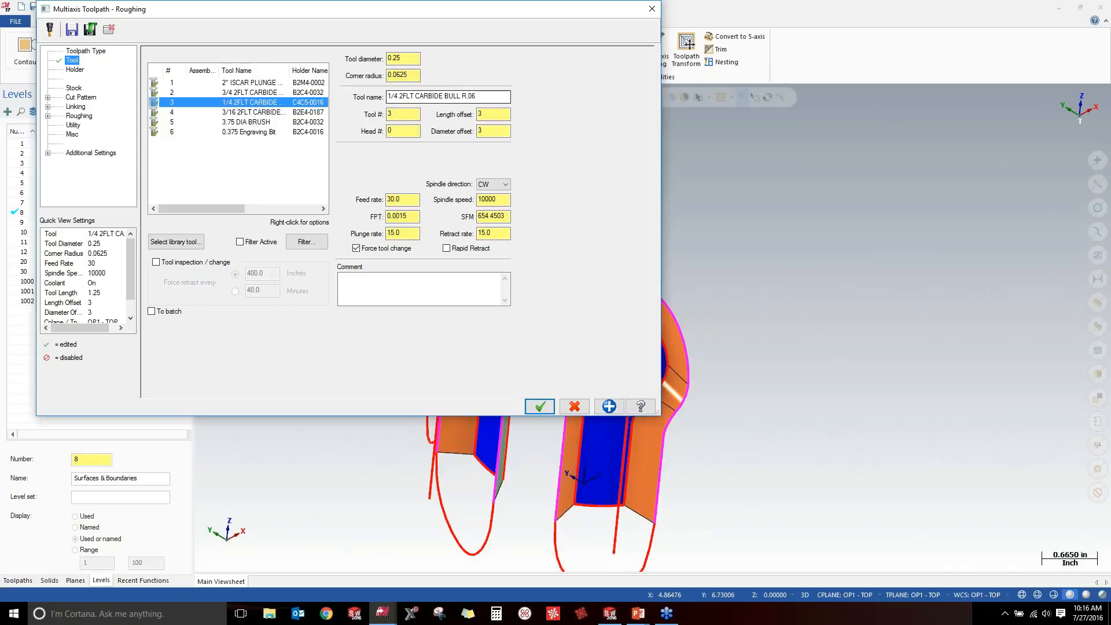
click(474, 96)
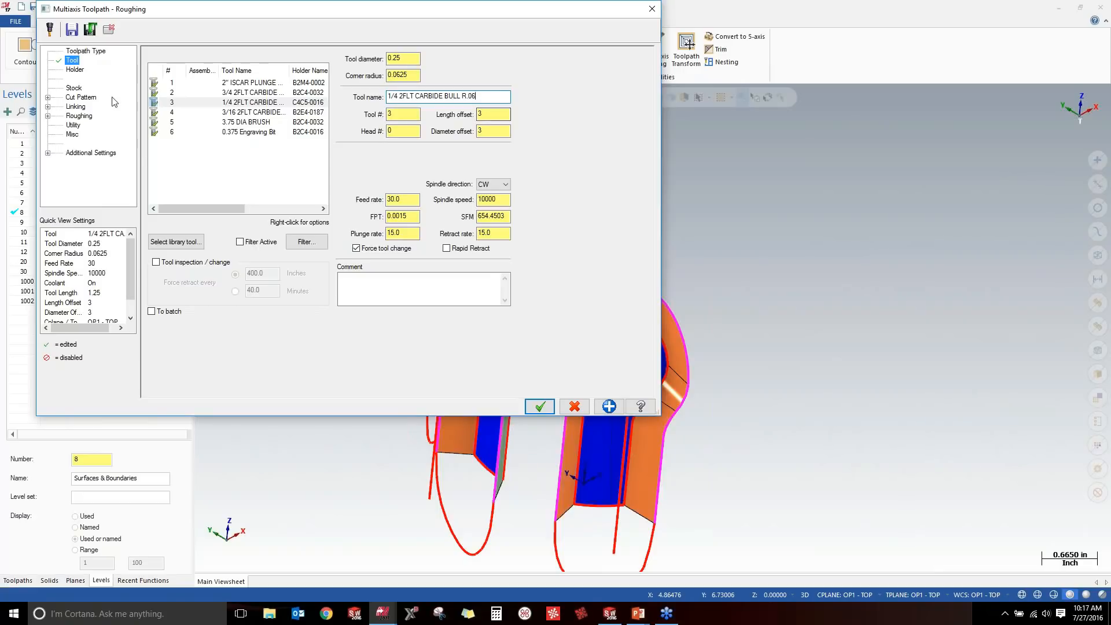
Define the blue floor of the right-hand flute as the floor surface in the roughing cut pattern.
click(81, 97)
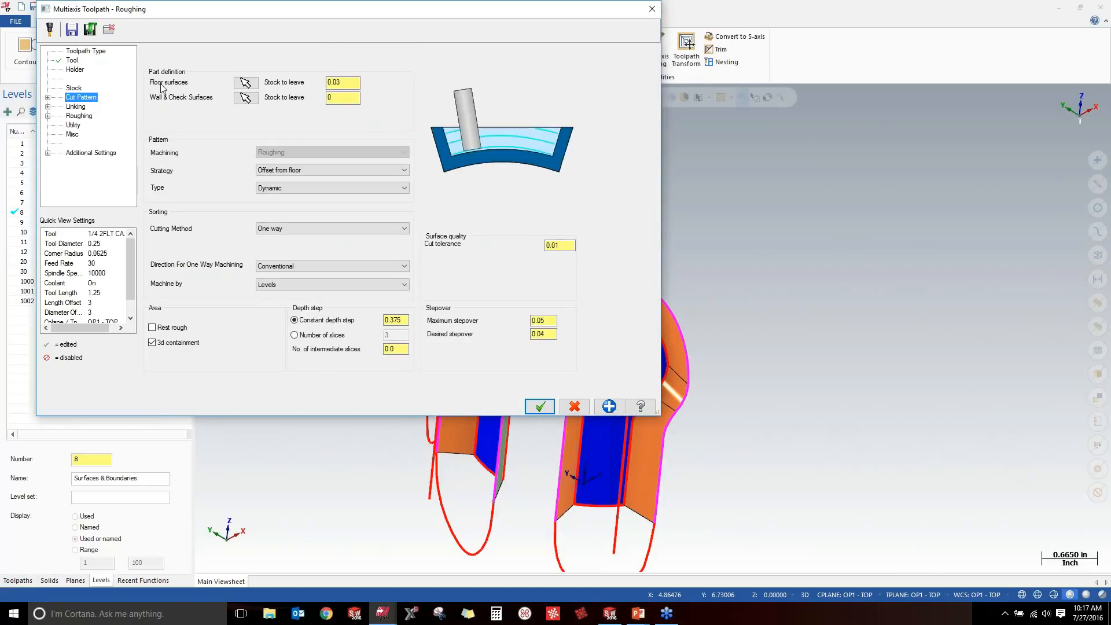
click(244, 85)
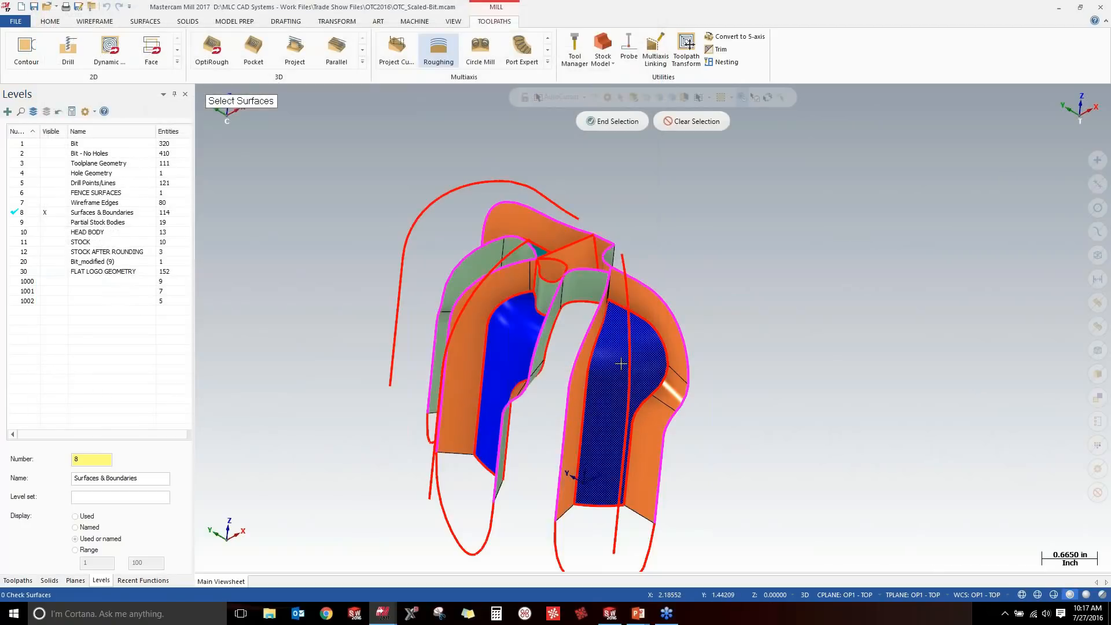
click(621, 366)
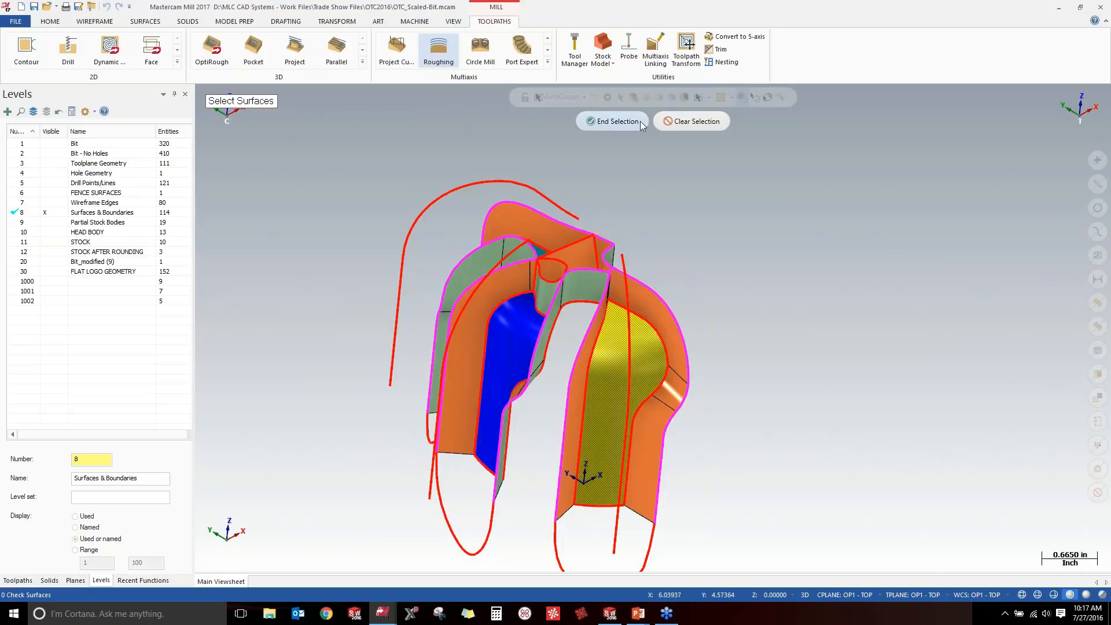
click(612, 121)
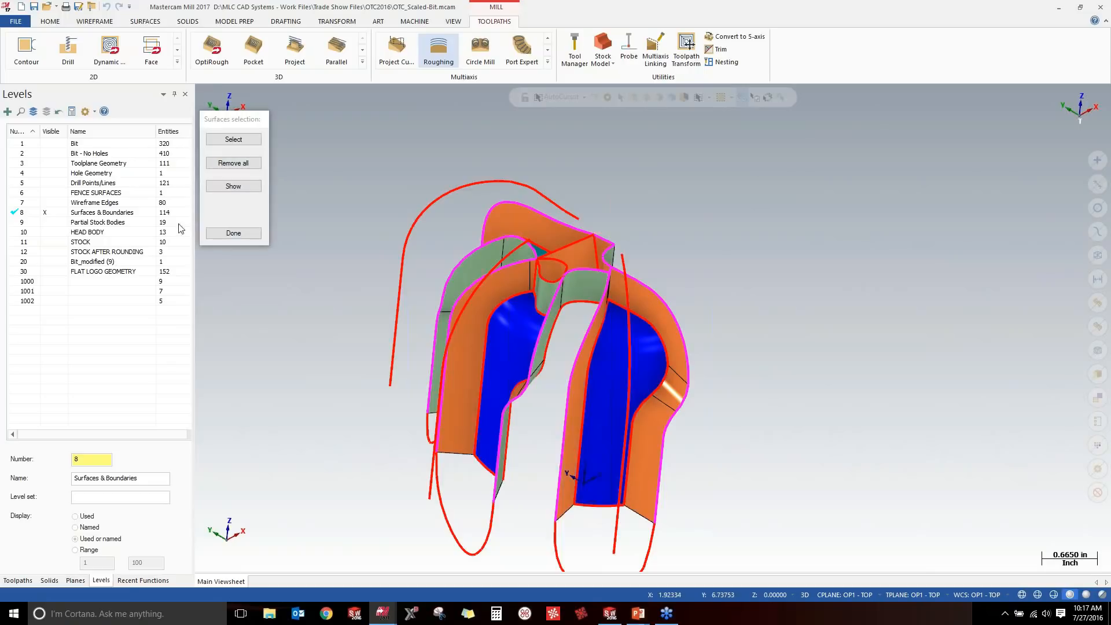
click(232, 233)
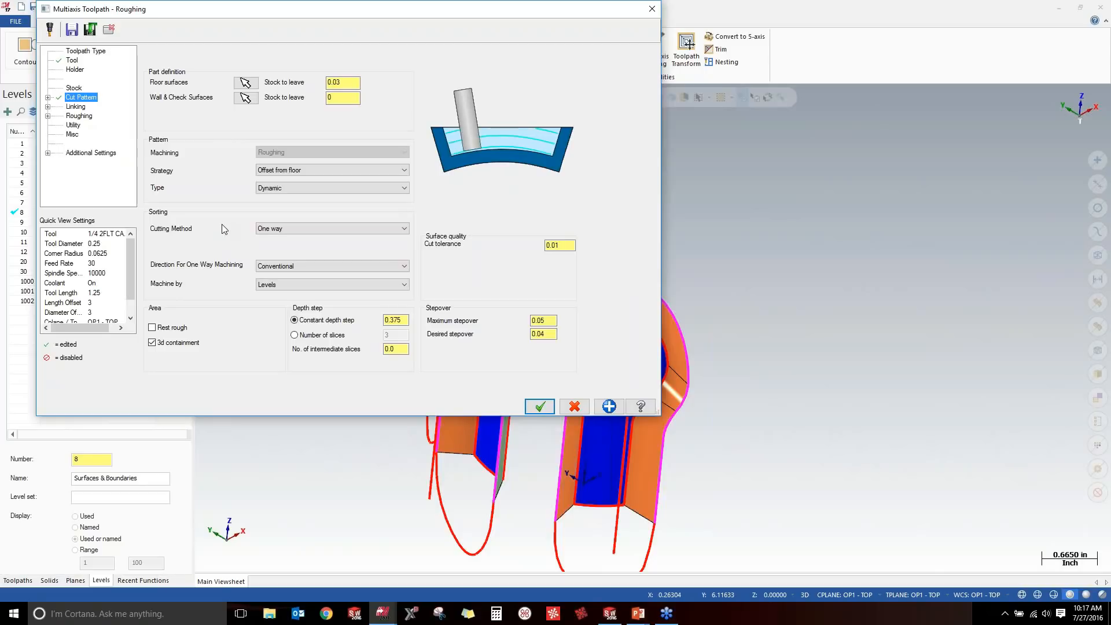
Define the orange walls surrounding the right-hand flute's blue floor as the wall and check surfaces.
click(246, 98)
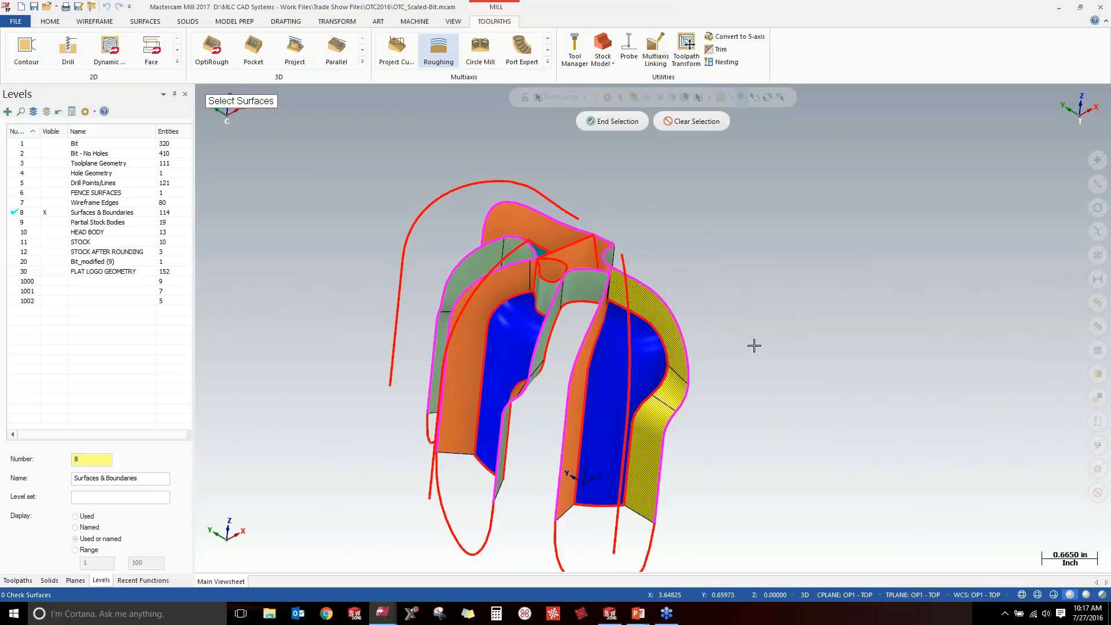
middle_drag(752, 347, 644, 323)
click(571, 302)
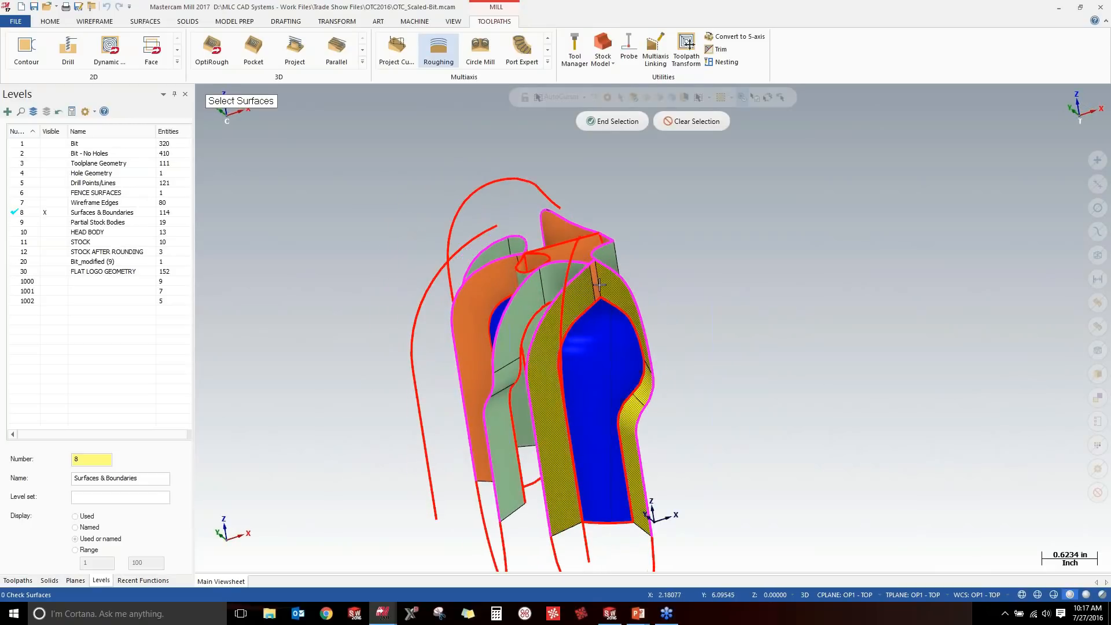
click(616, 120)
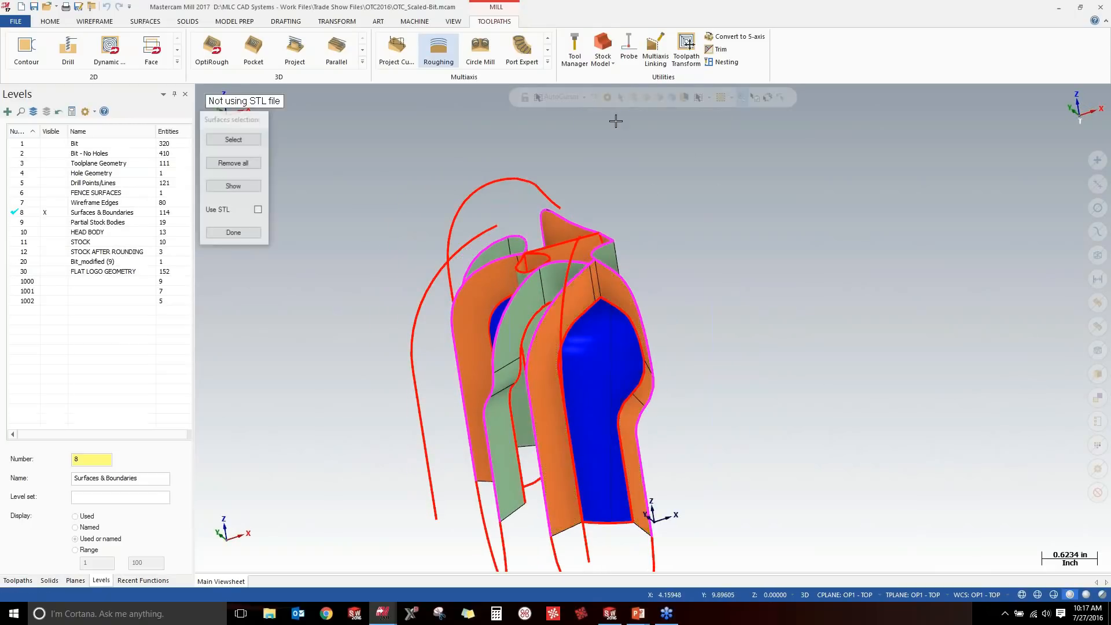
click(234, 233)
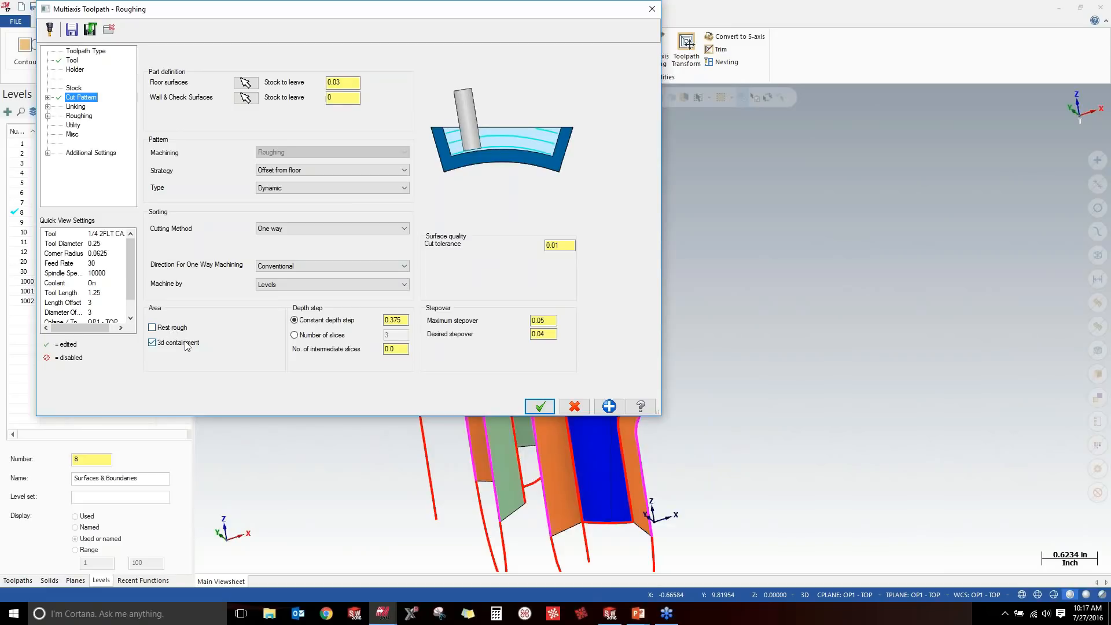
Chain the closed boundary around the right-hand flute, including its rounded lower extension, as the 3D containment curve.
click(48, 97)
click(97, 107)
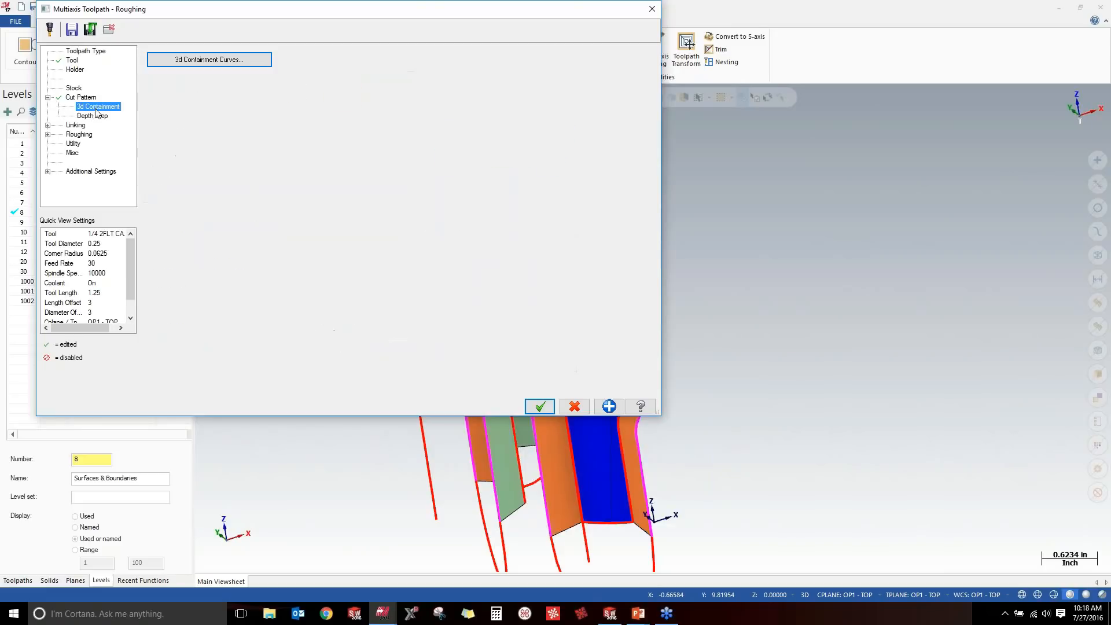
click(207, 60)
middle_drag(699, 330, 695, 399)
click(686, 405)
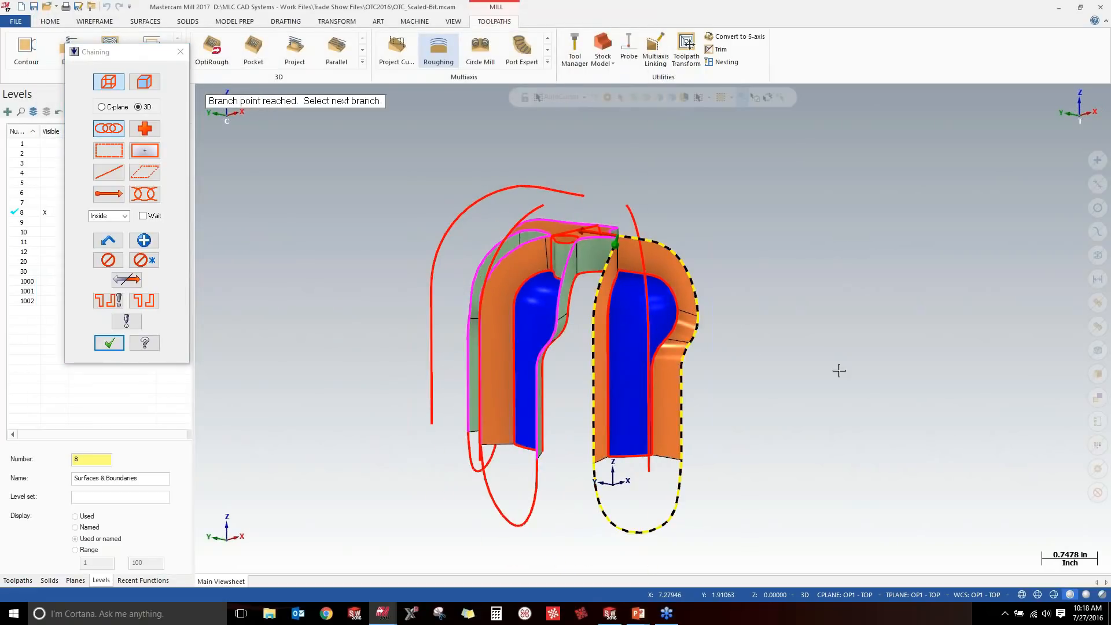
mouse_move(839, 366)
middle_down()
mouse_move(738, 367)
mouse_move(868, 367)
mouse_move(850, 377)
middle_up()
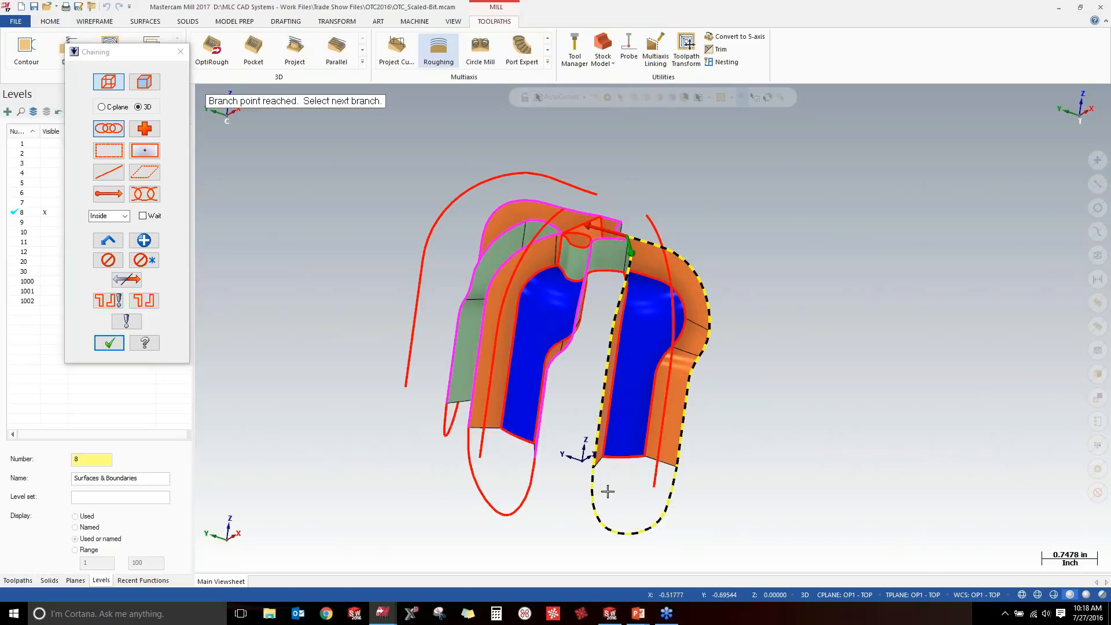
click(111, 345)
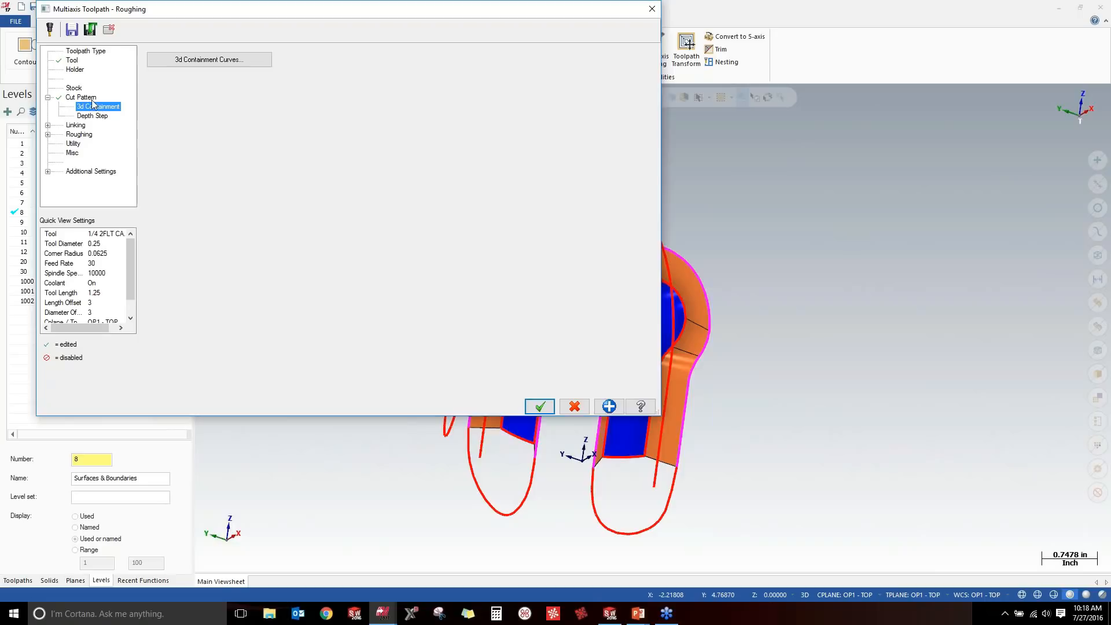
Review the constant depth step and maximum stepover settings in the roughing cut pattern.
click(82, 98)
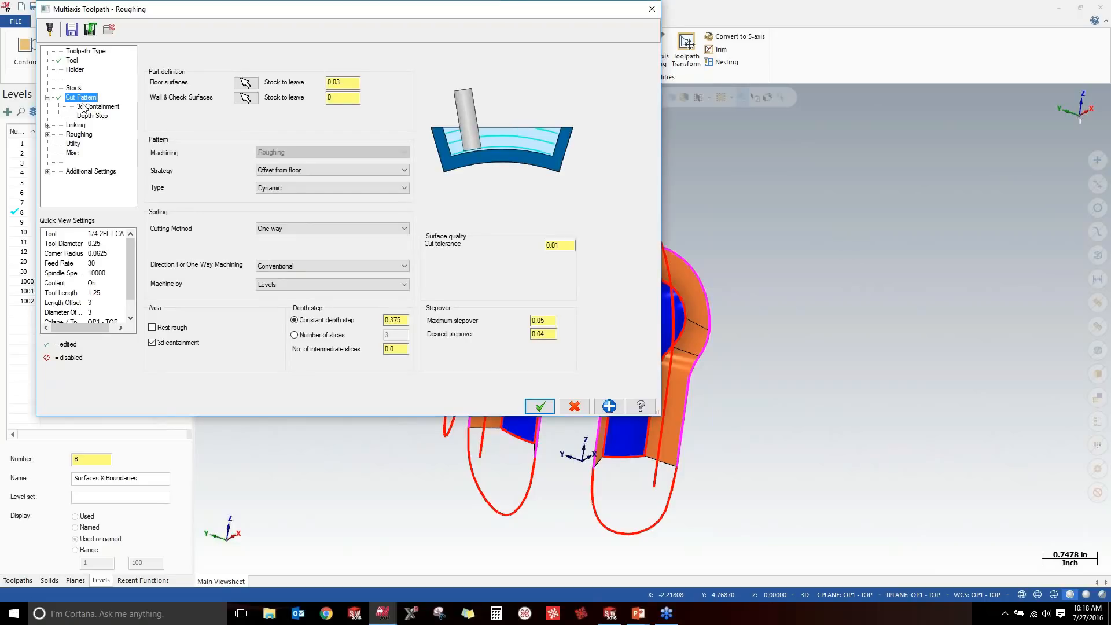
click(406, 320)
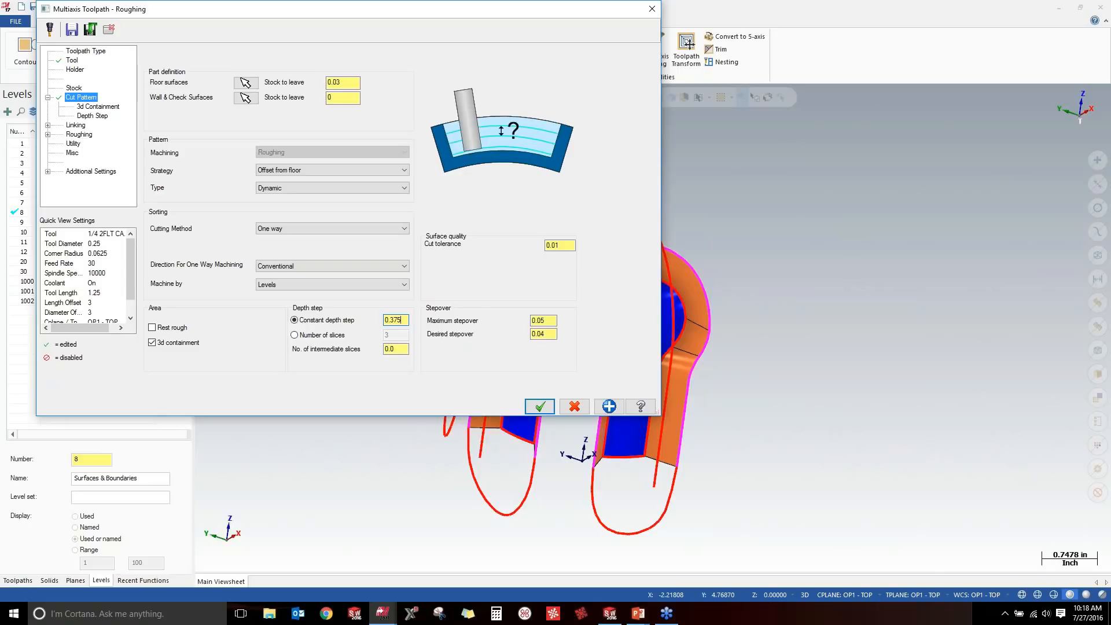
double_click(405, 320)
click(553, 321)
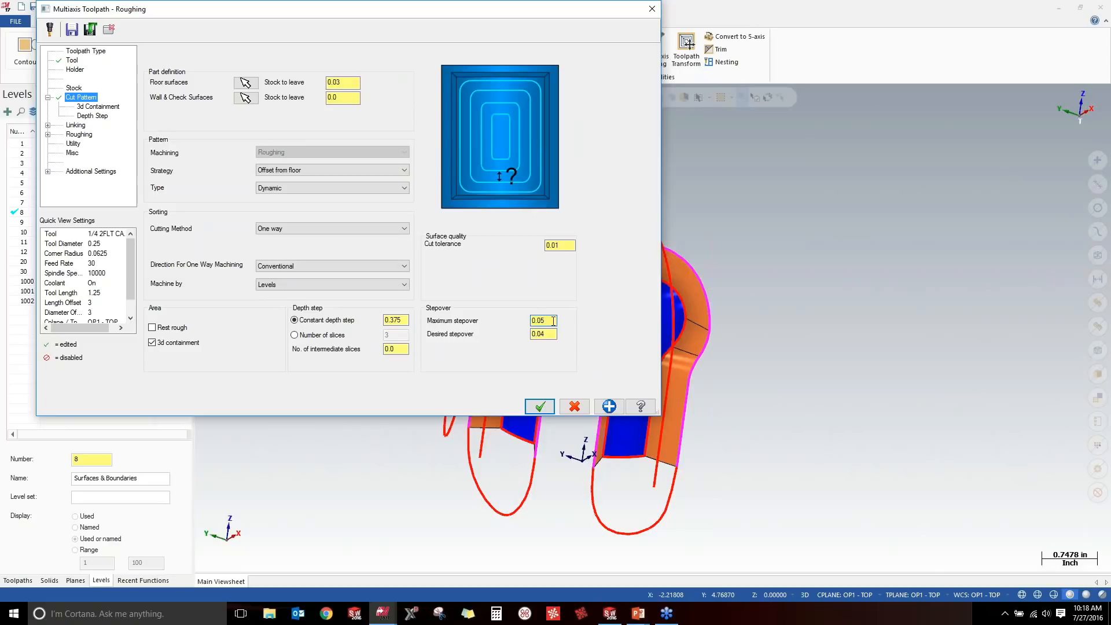
click(406, 320)
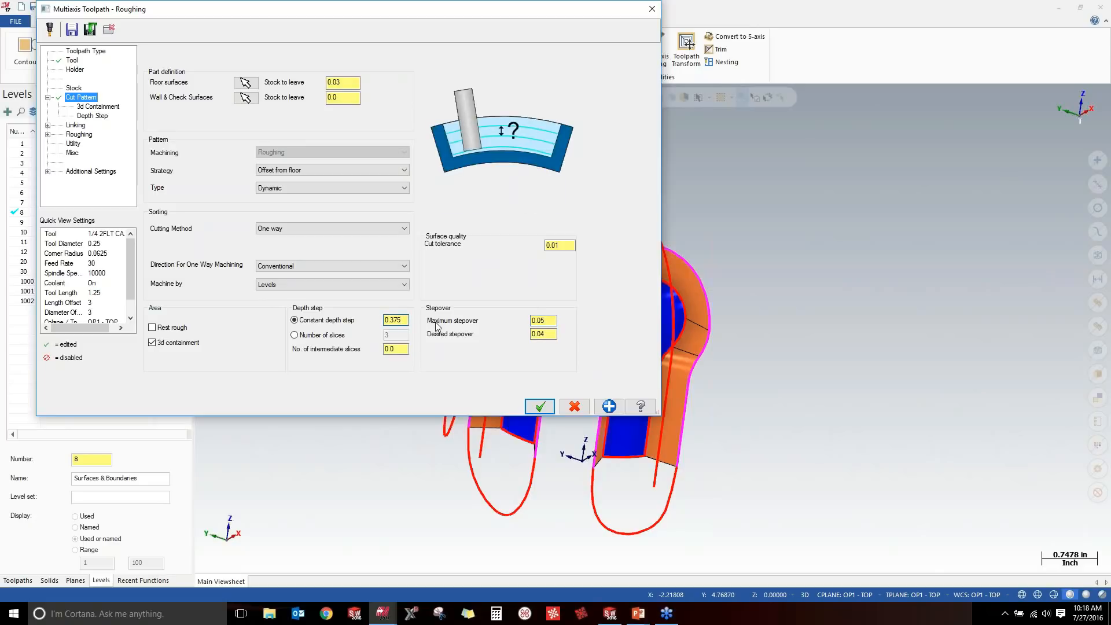
click(551, 320)
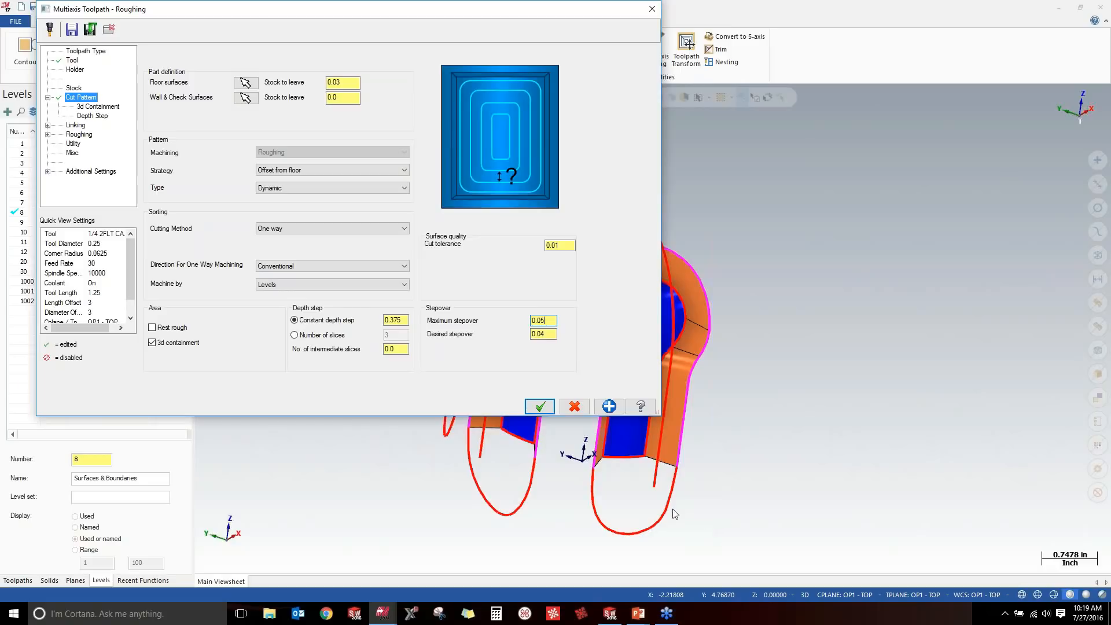
Define the roughing stock as user selected geometry, using the body over the right-hand flute from the Partial Stock Bodies level.
click(74, 88)
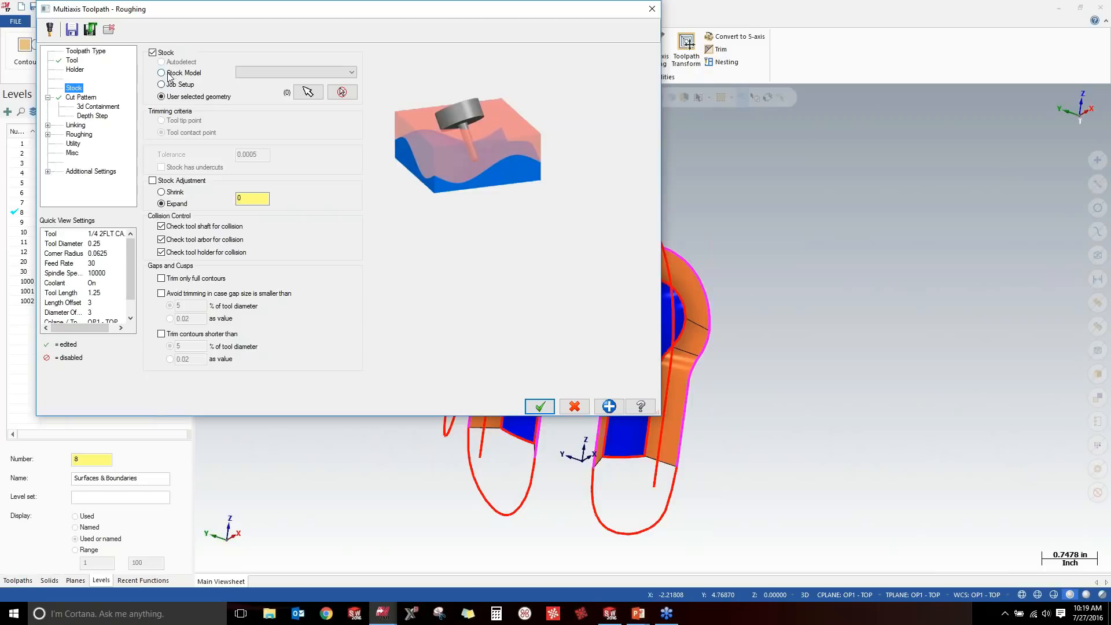
click(307, 92)
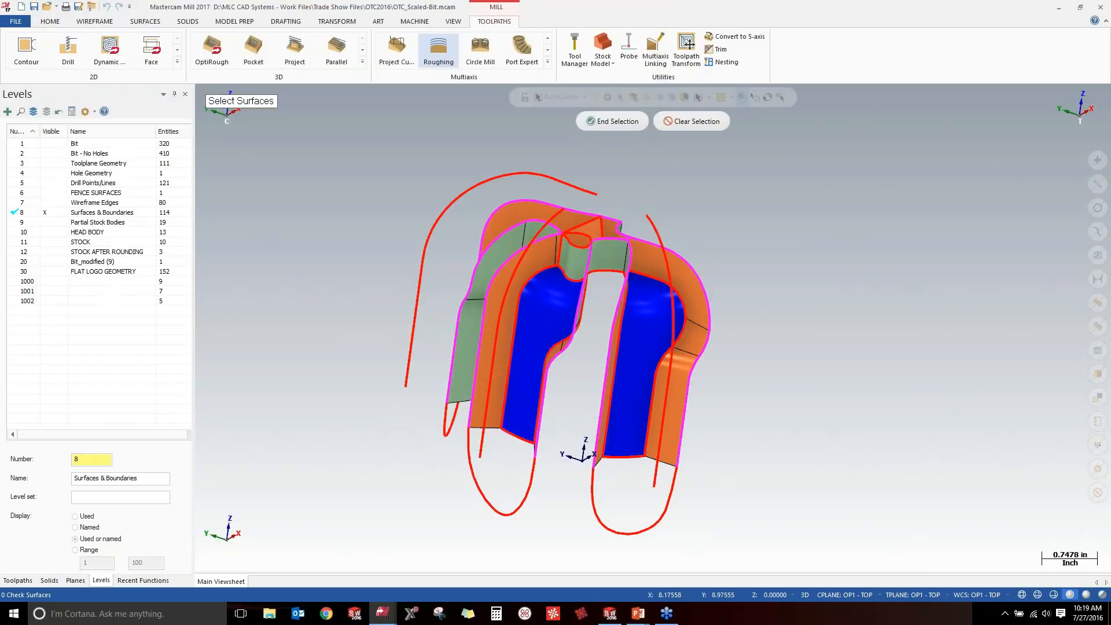
click(54, 222)
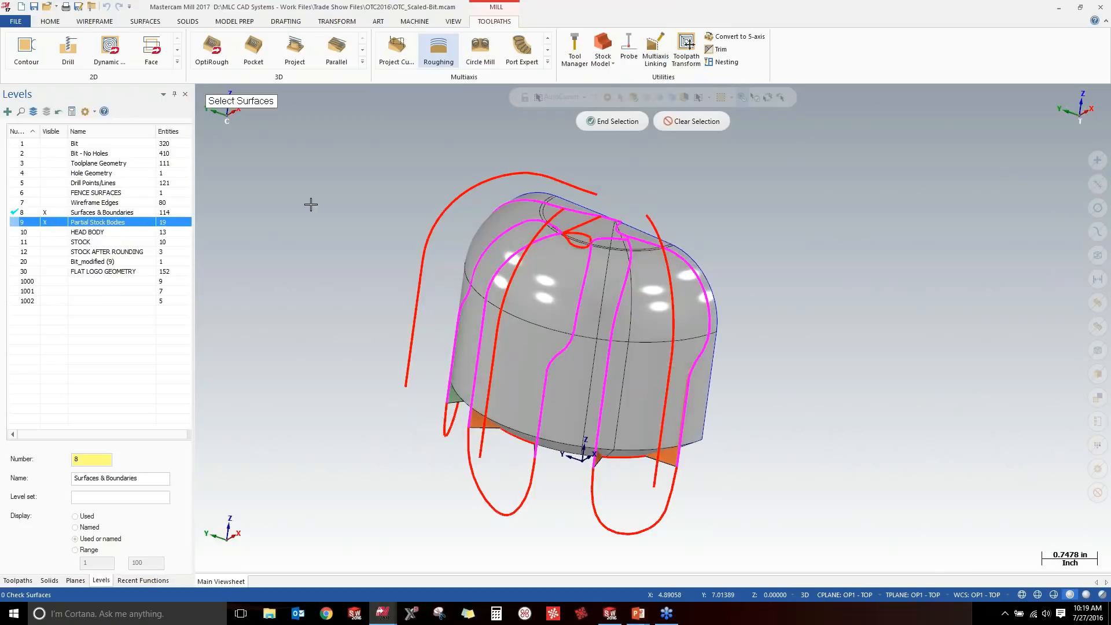
click(661, 295)
middle_drag(785, 253, 673, 258)
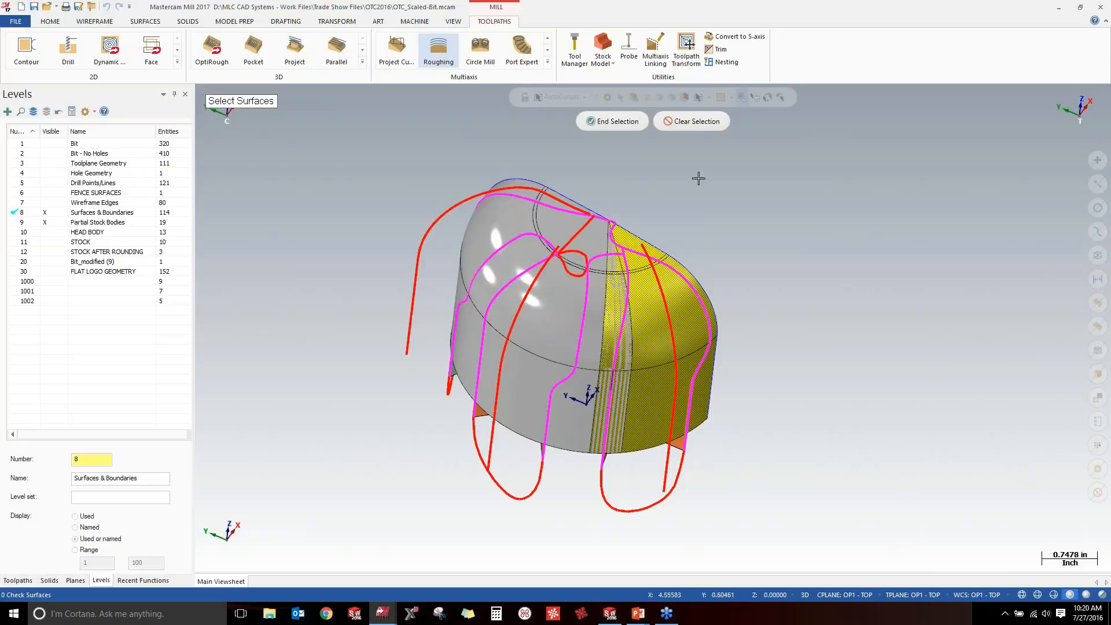
click(603, 123)
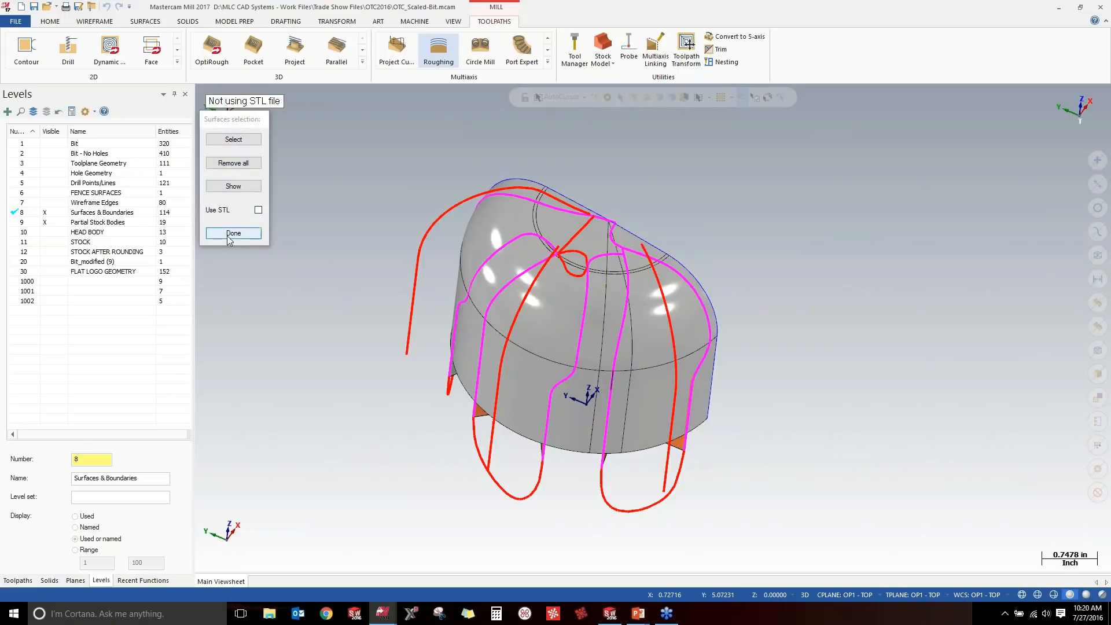
click(231, 234)
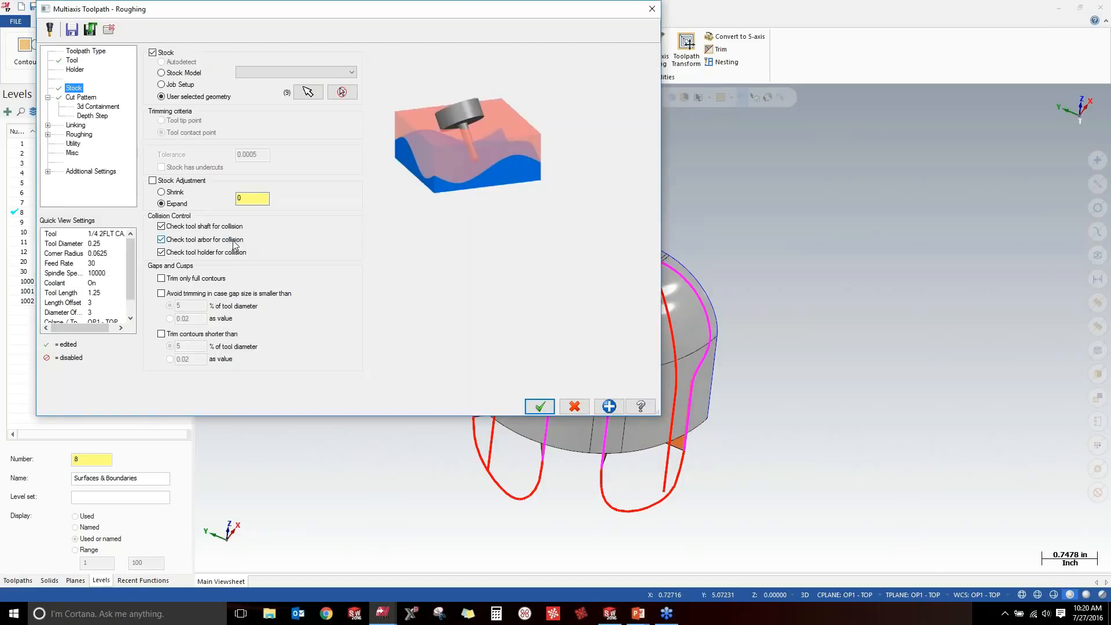
Reopen the user selected stock geometry to review its surface selection.
click(303, 94)
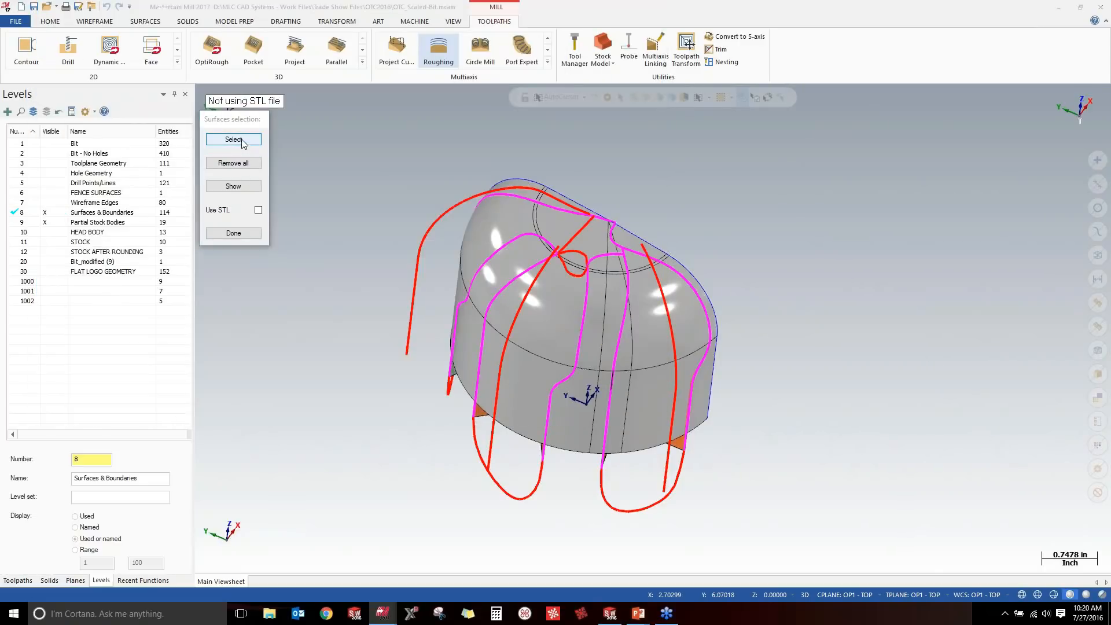
click(243, 141)
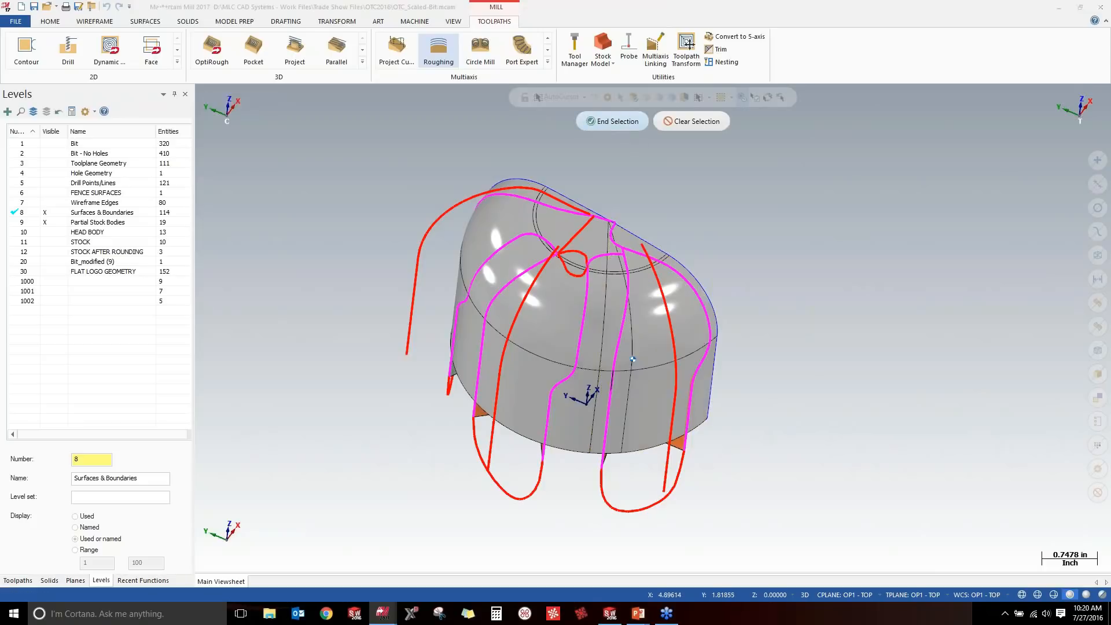
key(Return)
click(234, 236)
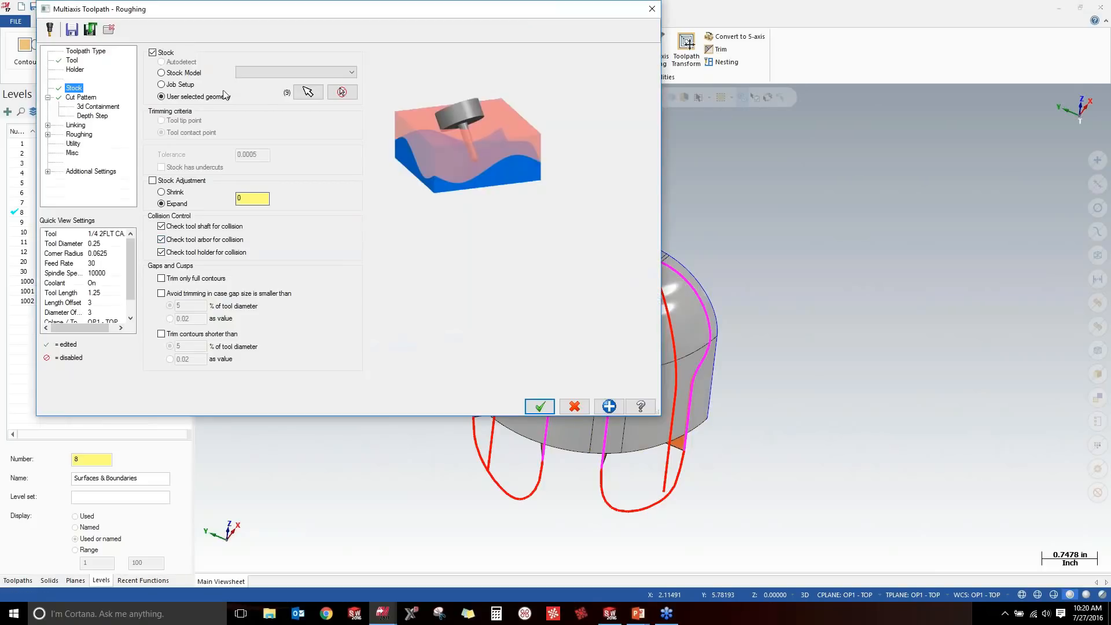
Accept the roughing parameters to generate the toolpath, and display only the Bit level.
click(547, 411)
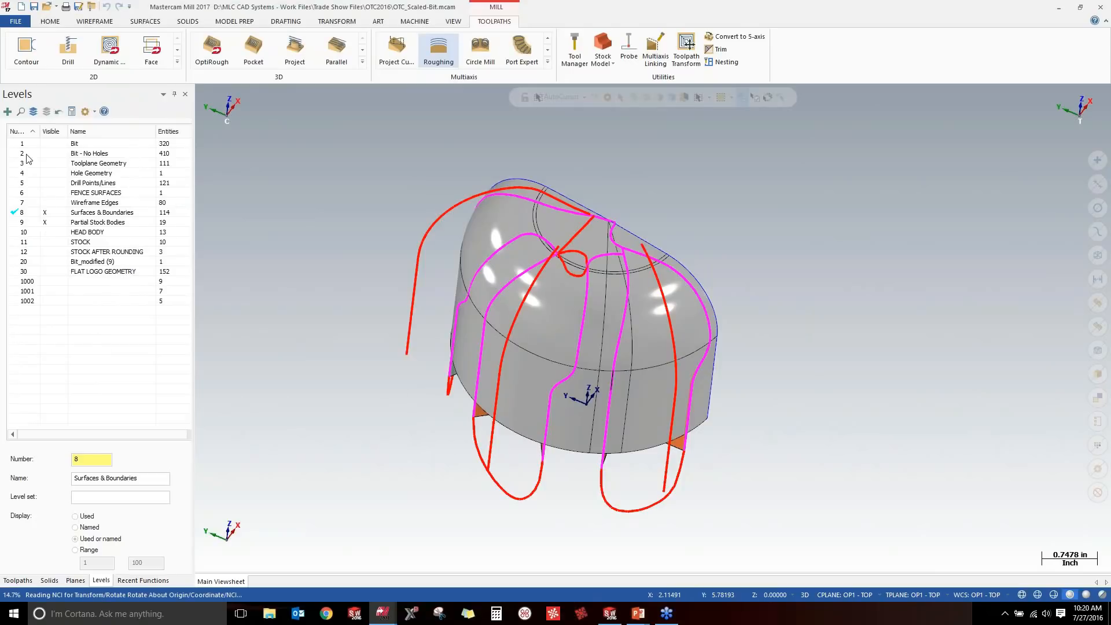
click(45, 222)
click(44, 213)
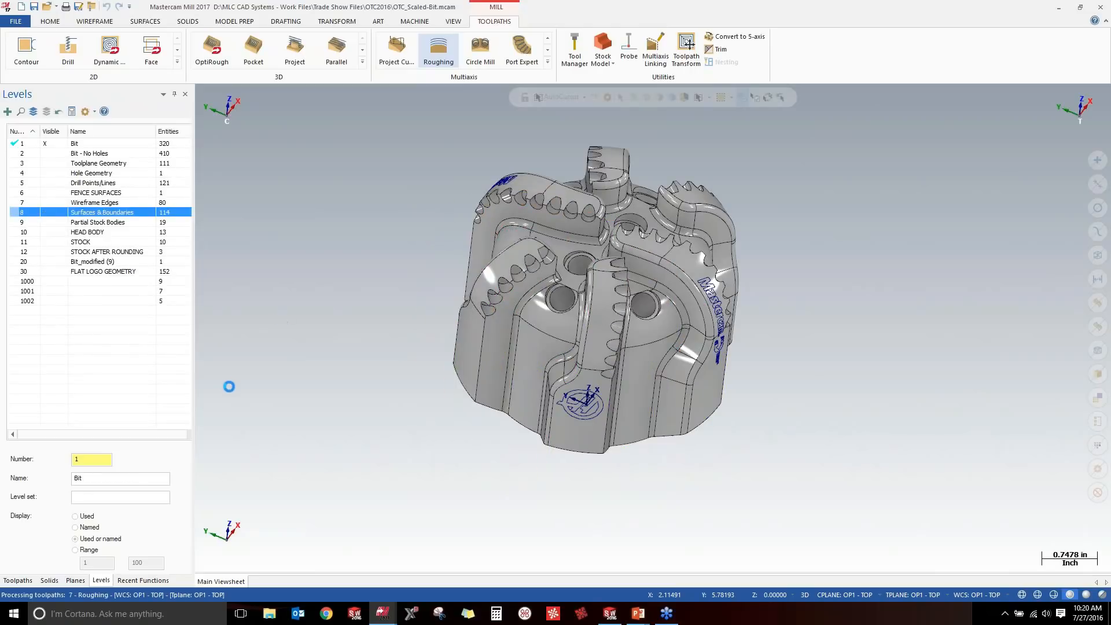
Display the toolpath of operation 7 - Roughing and examine how its passes follow the flute on the bit.
click(19, 581)
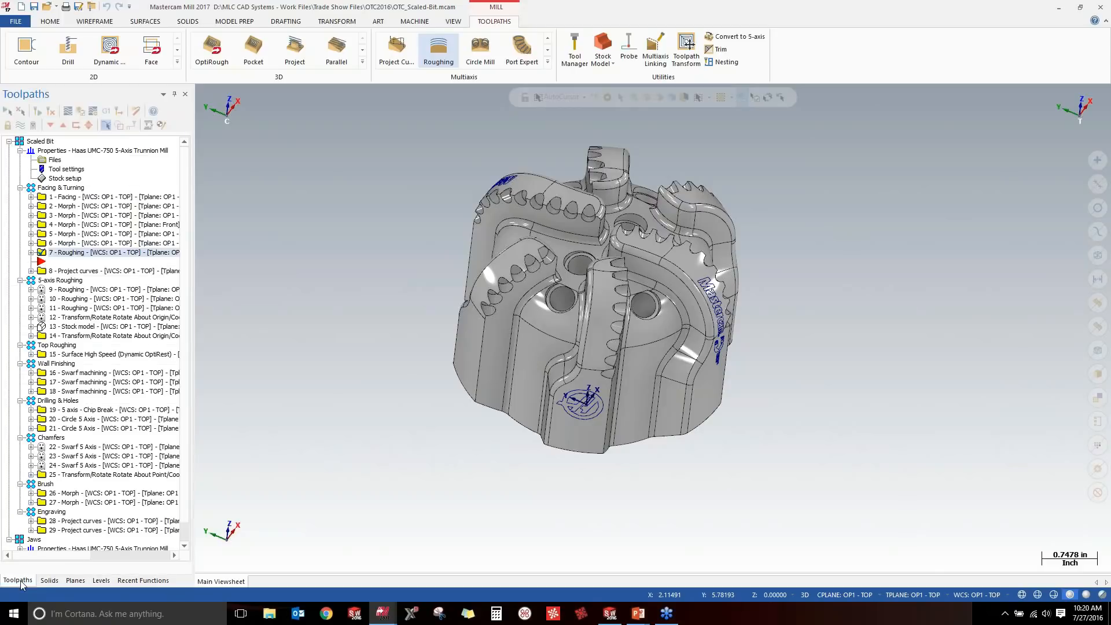
click(70, 255)
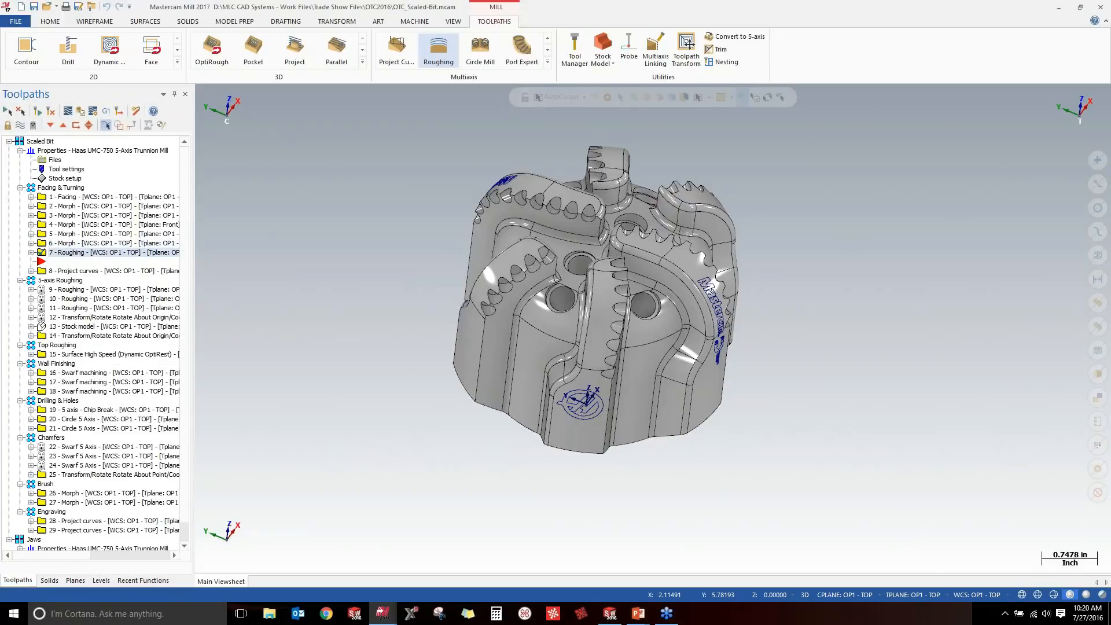
click(59, 245)
click(60, 253)
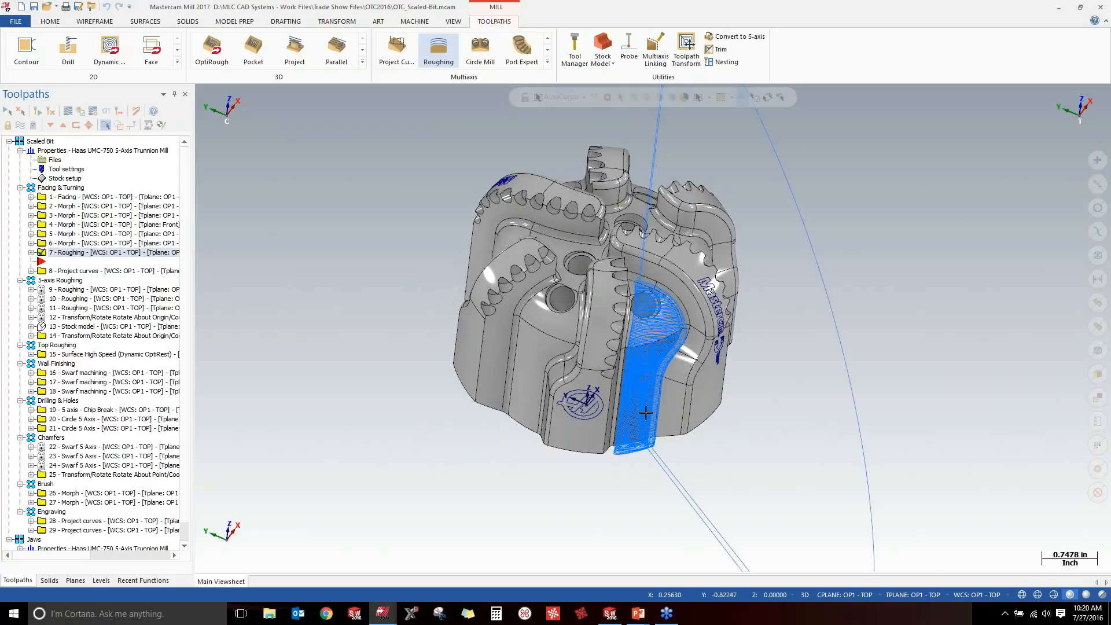
mouse_move(648, 414)
middle_down()
mouse_move(633, 385)
mouse_move(659, 428)
middle_up()
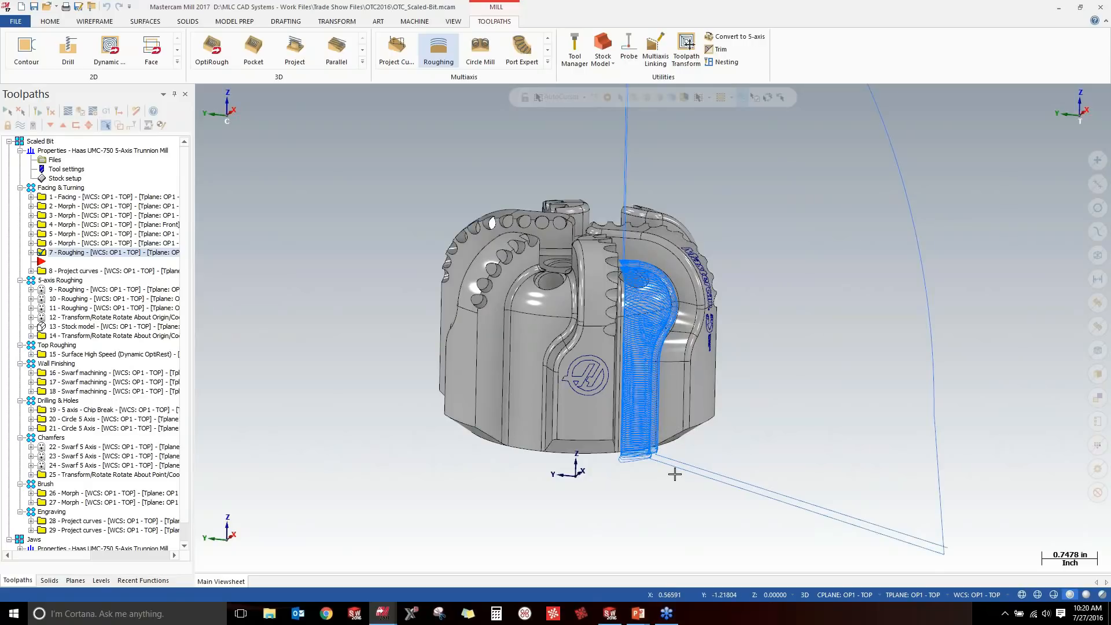
scroll(675, 473, up, 1)
middle_drag(676, 473, 651, 432)
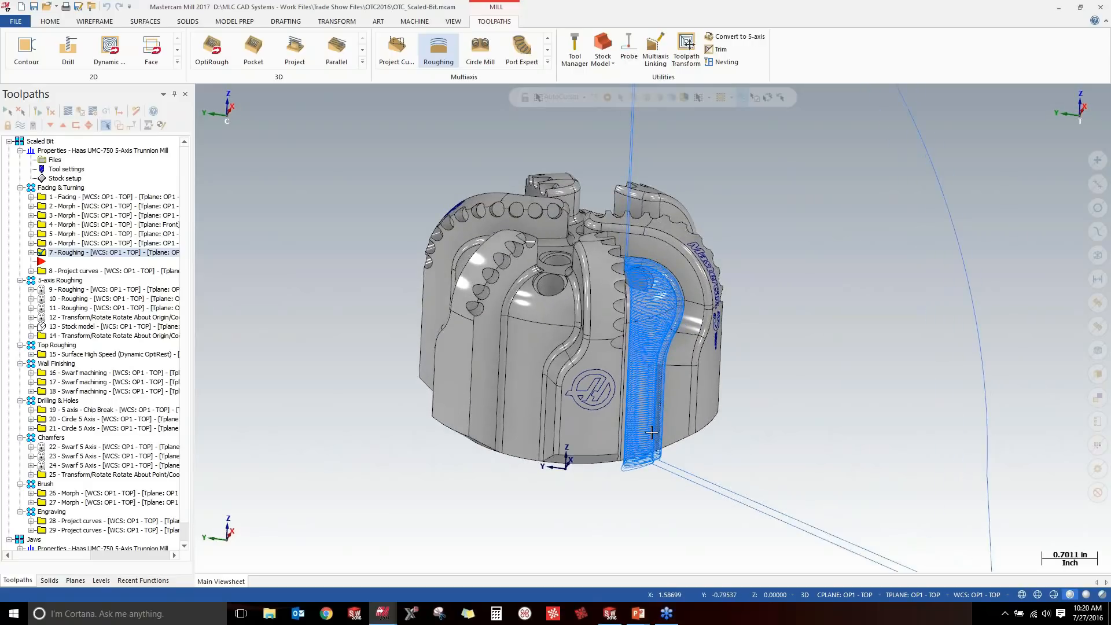
scroll(651, 432, up, 3)
mouse_move(665, 424)
middle_down()
mouse_move(686, 444)
mouse_move(648, 443)
middle_up()
scroll(649, 444, down, 3)
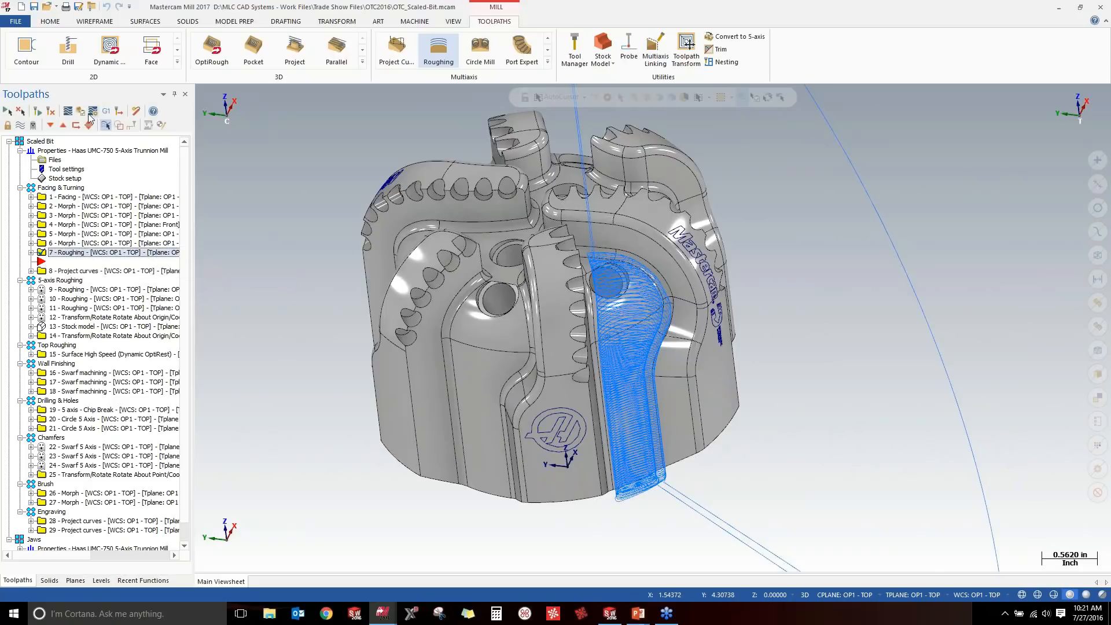
Set the verification stock to the solid on the STOCK AFTER ROUNDING level, and hide that level again.
click(91, 112)
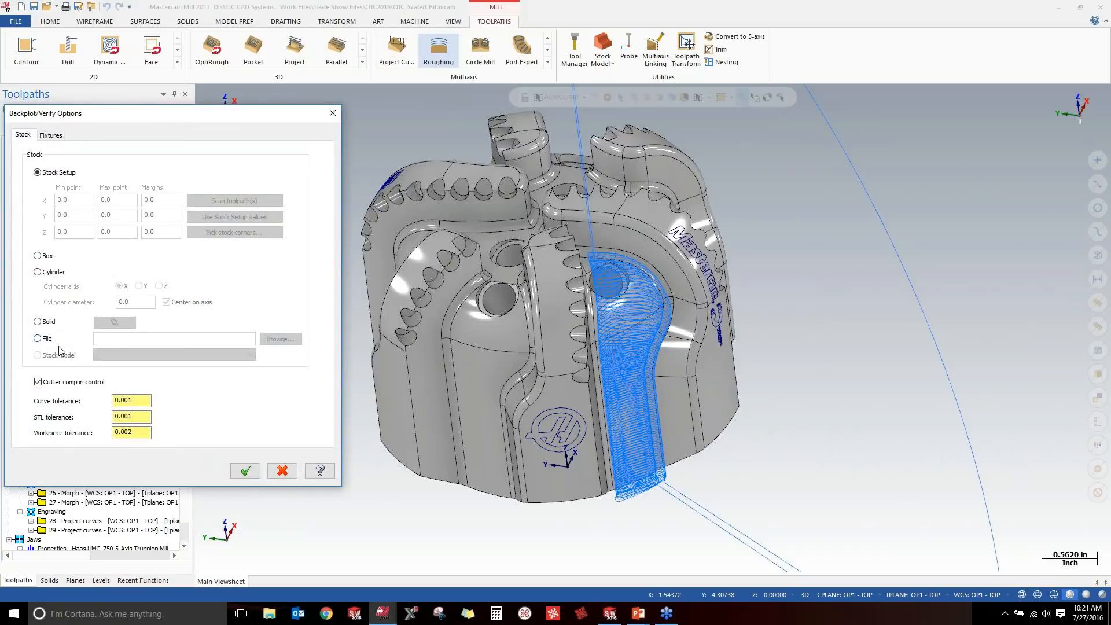
click(38, 322)
click(117, 323)
click(101, 580)
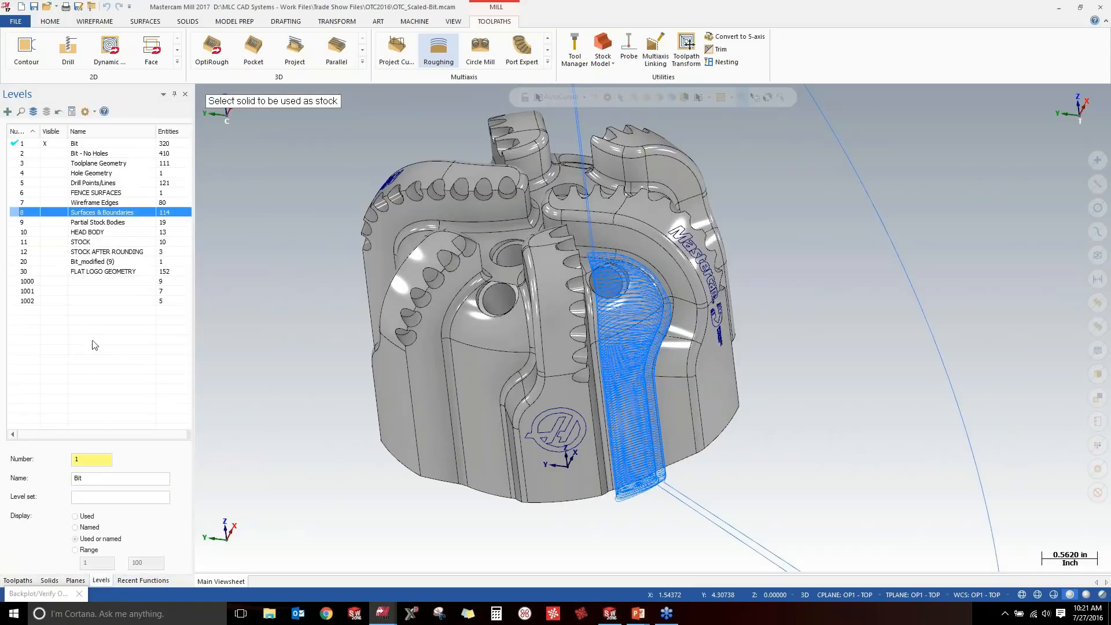
click(55, 252)
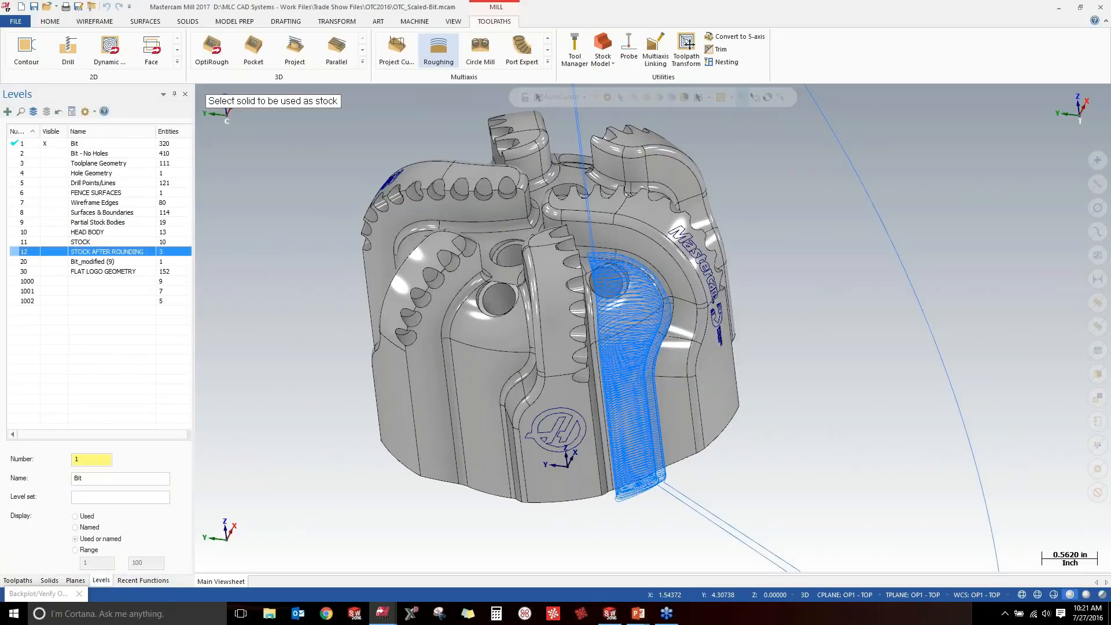
click(374, 238)
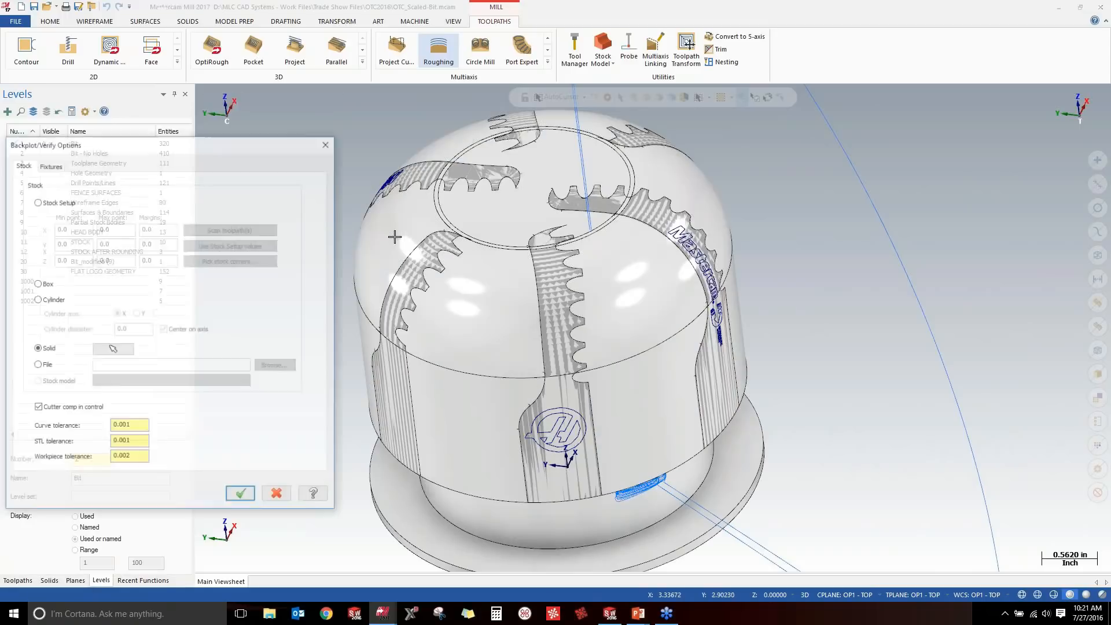
click(248, 476)
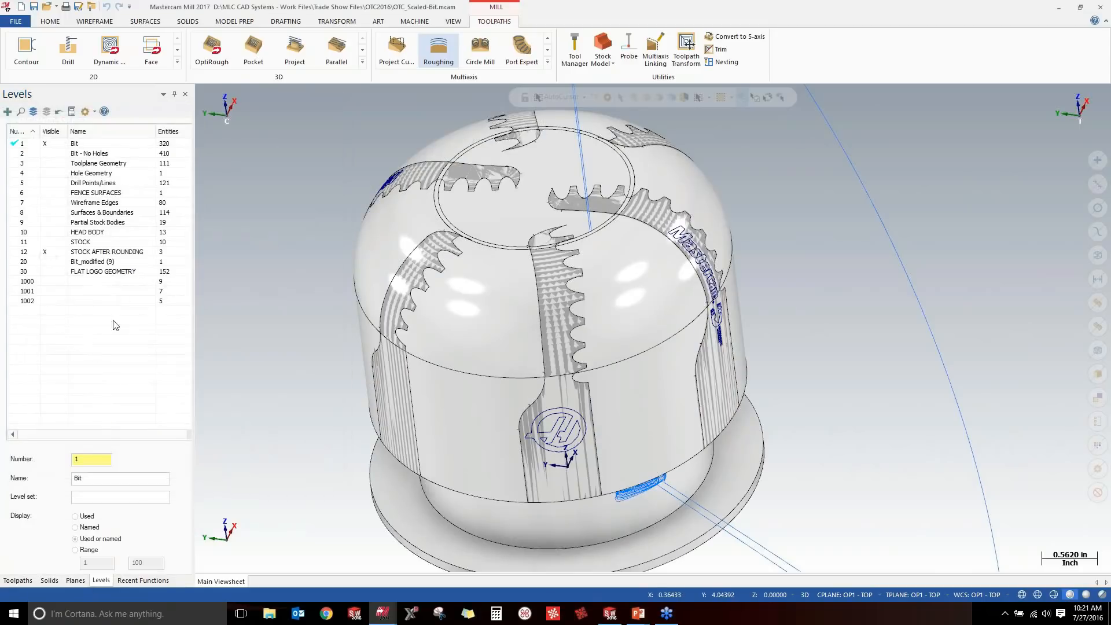
click(51, 254)
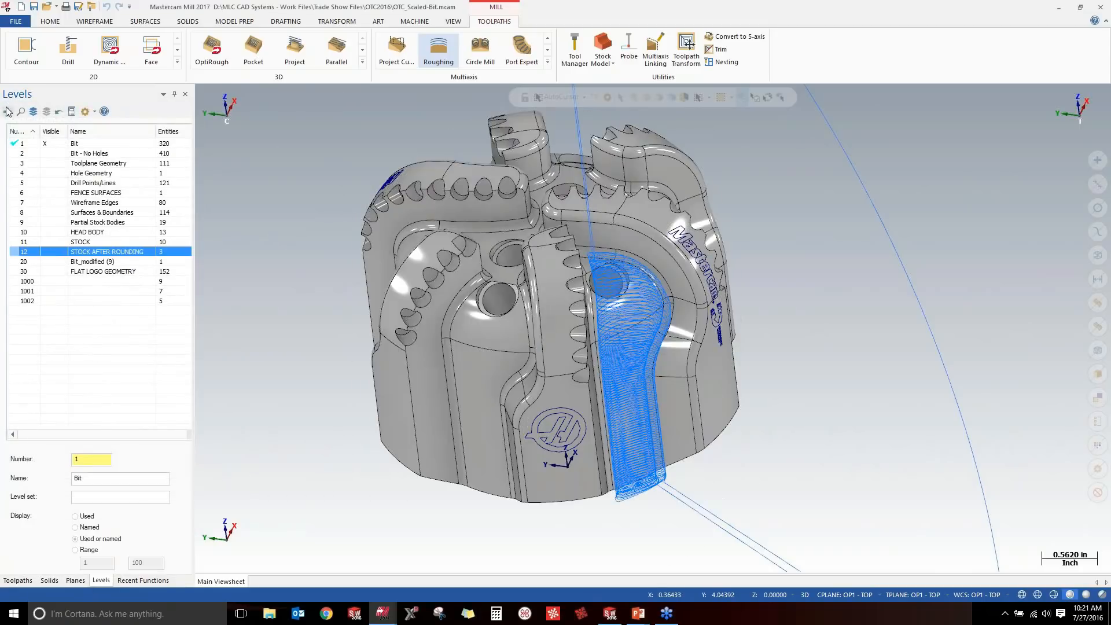
Verify the selected roughing operation in Mastercam Simulator and examine the flute cut from below the stock.
click(18, 578)
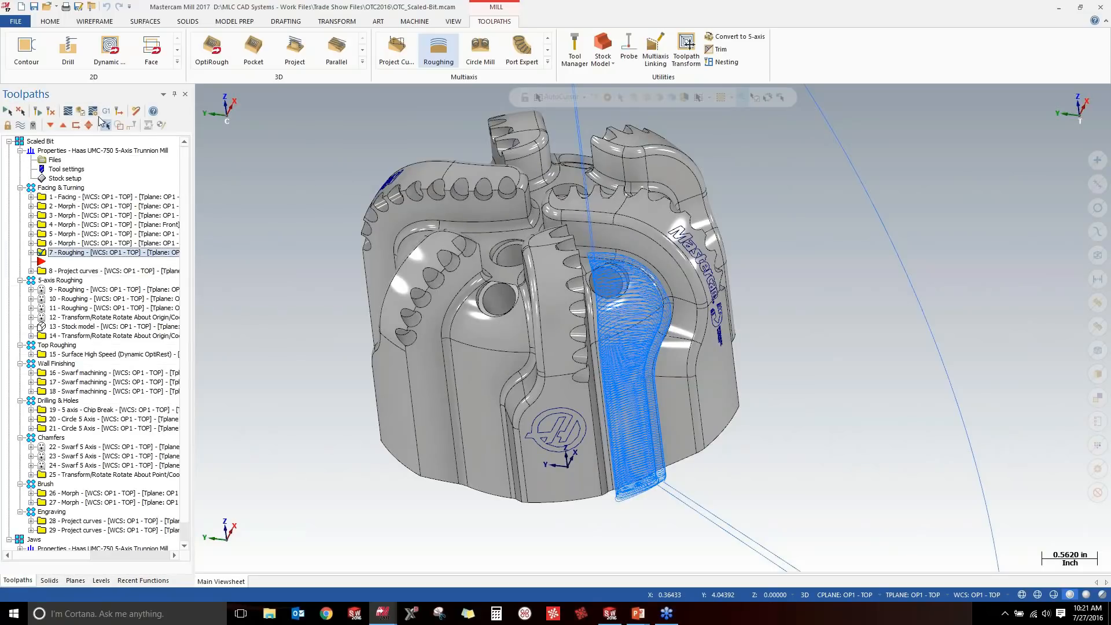
click(81, 112)
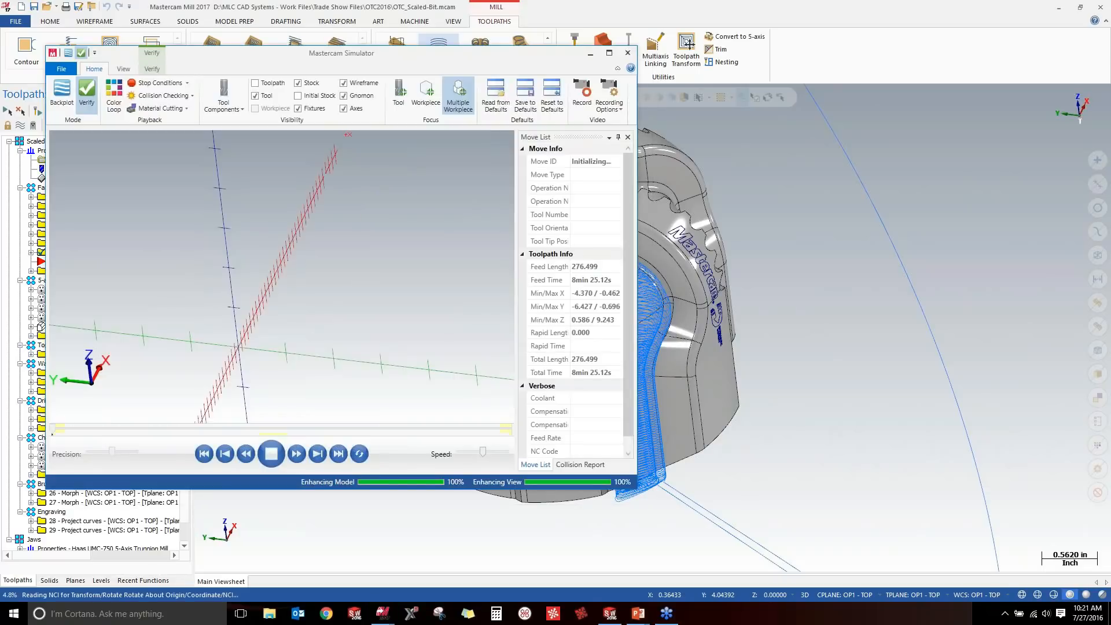
double_click(422, 59)
click(495, 572)
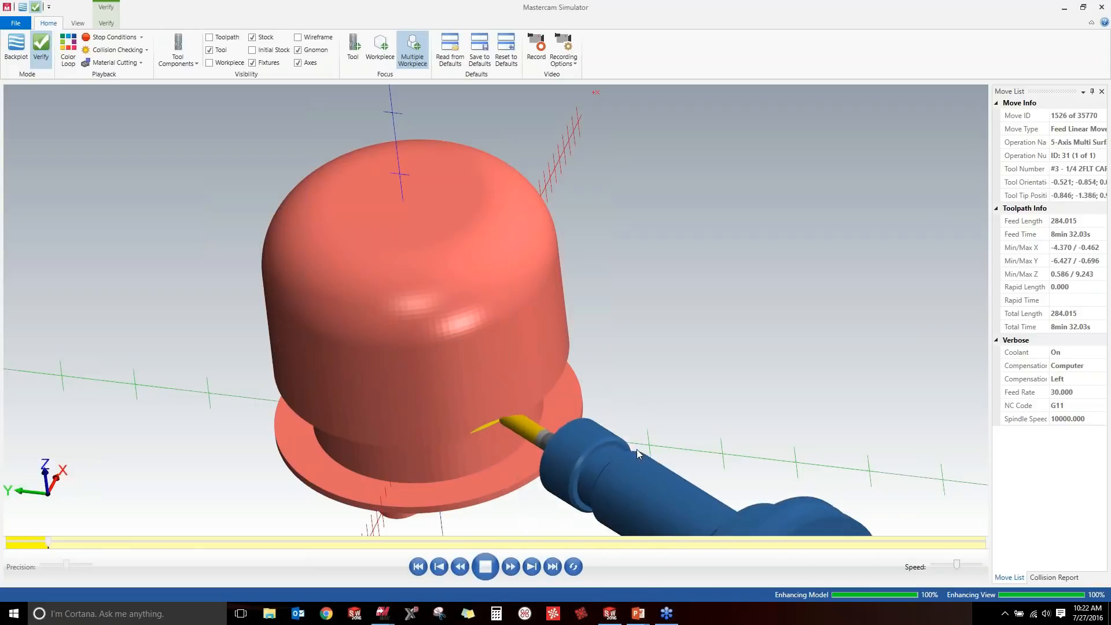
mouse_move(579, 483)
middle_down()
mouse_move(578, 455)
mouse_move(578, 483)
middle_up()
scroll(578, 483, down, 5)
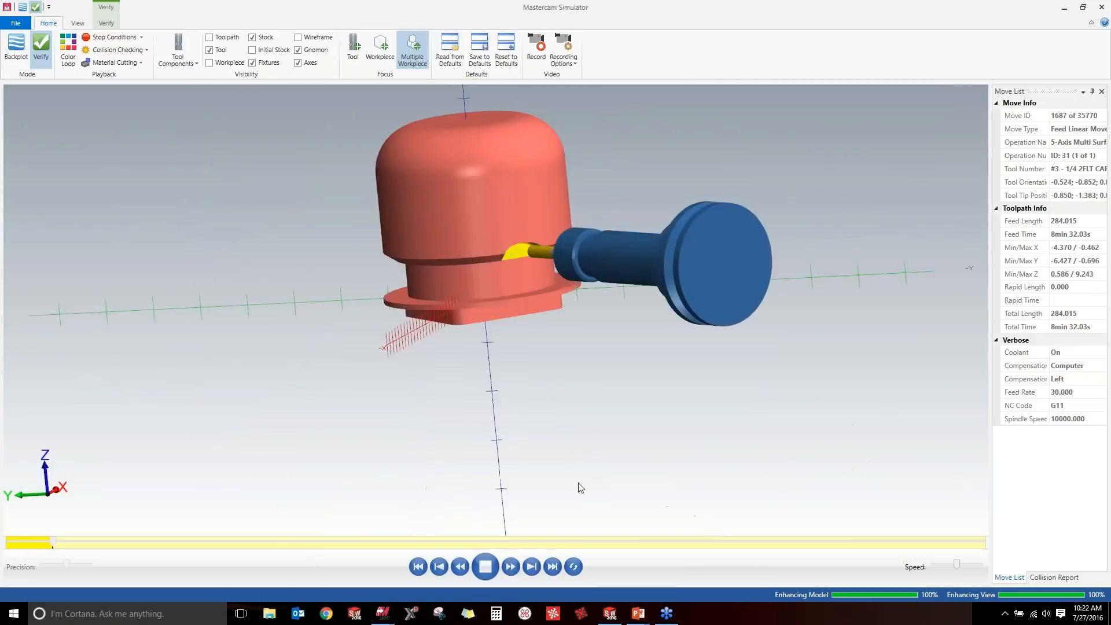
middle_drag(551, 429, 544, 399)
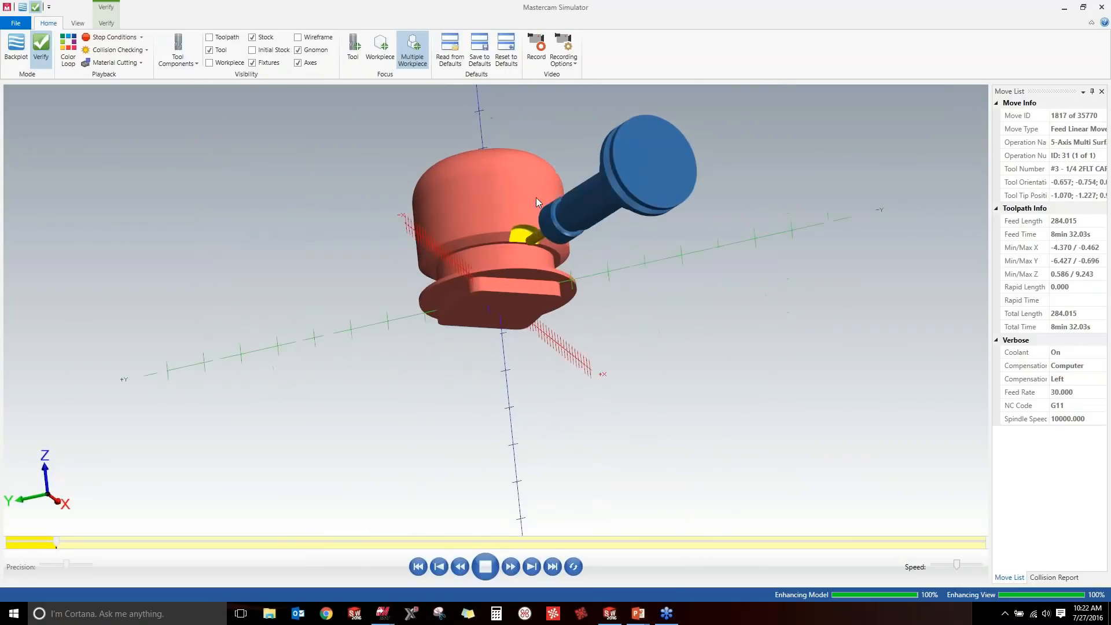
scroll(536, 197, up, 5)
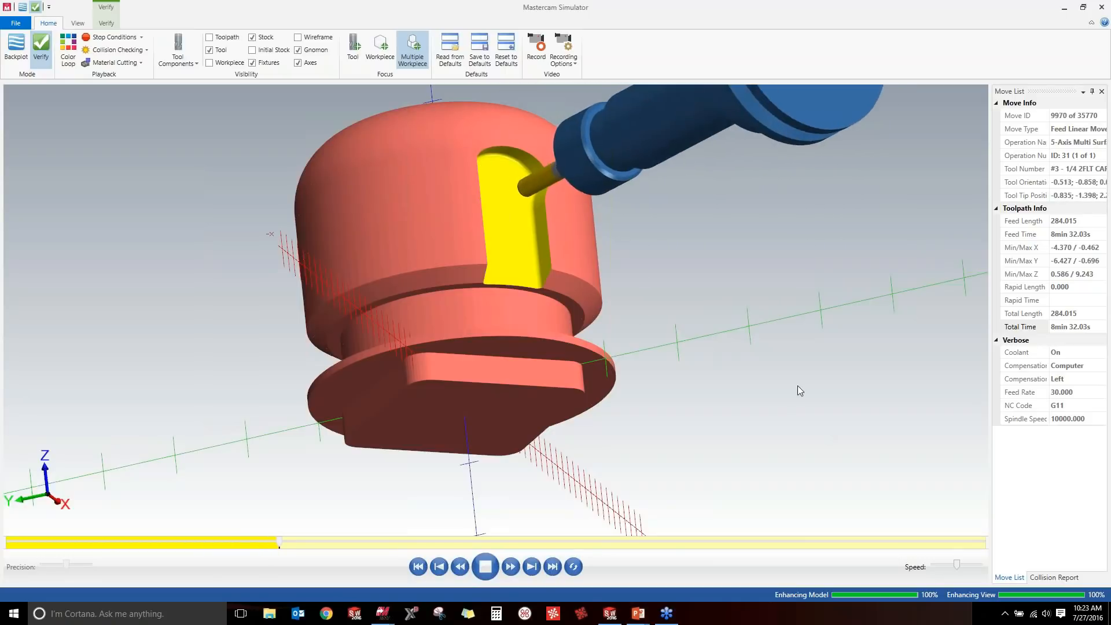
Switch back to Mastercam Mill, post only the selected roughing operation, and look through the resulting NC code.
mouse_move(610, 619)
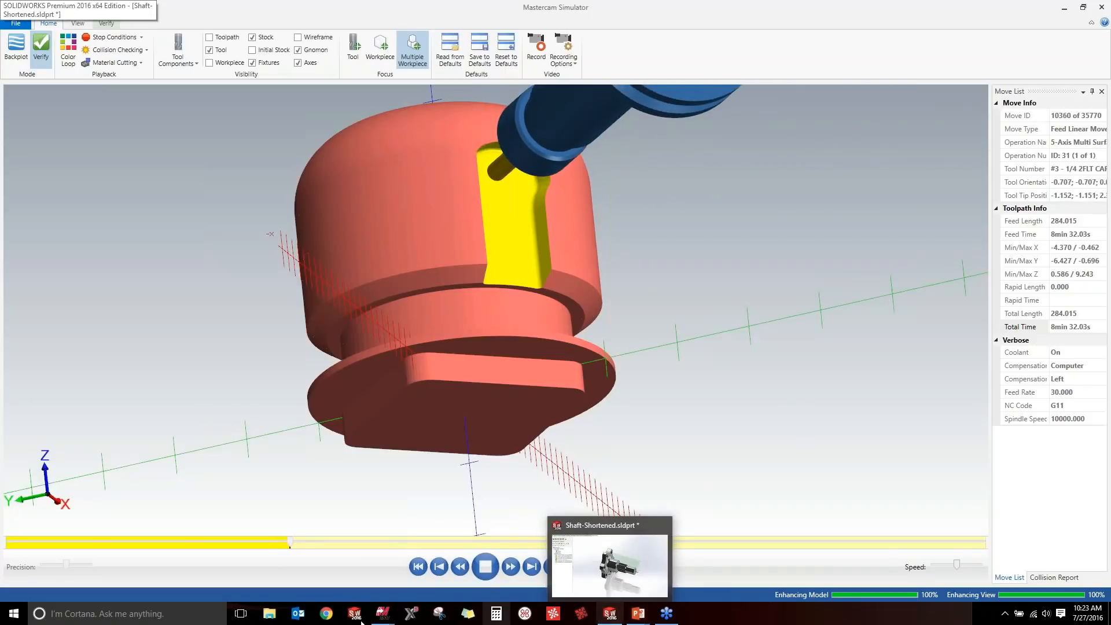
mouse_move(385, 616)
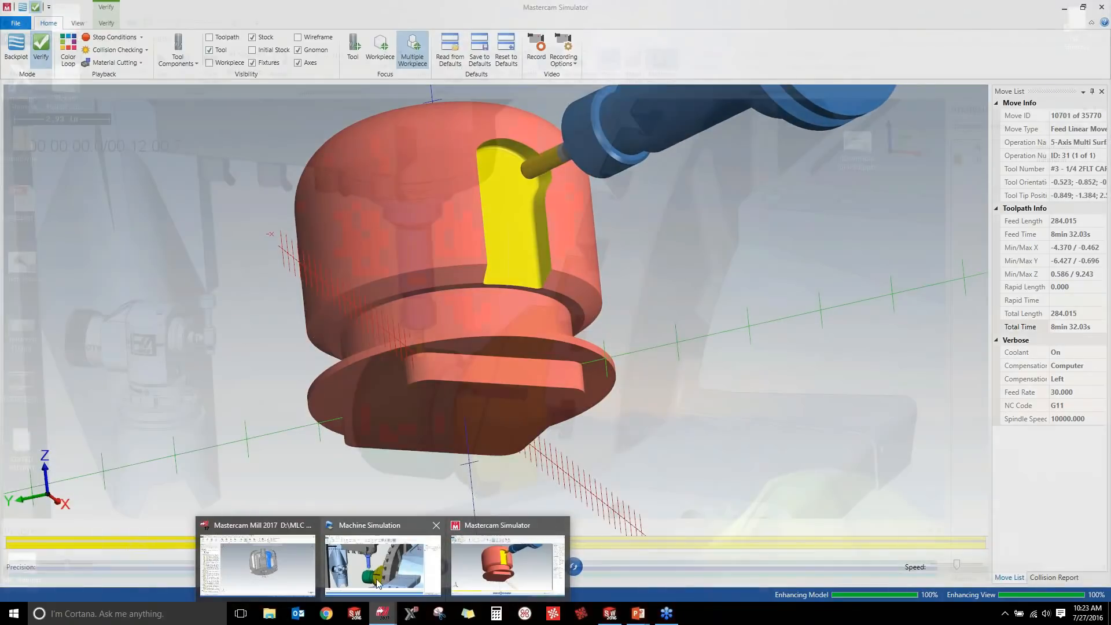
click(257, 564)
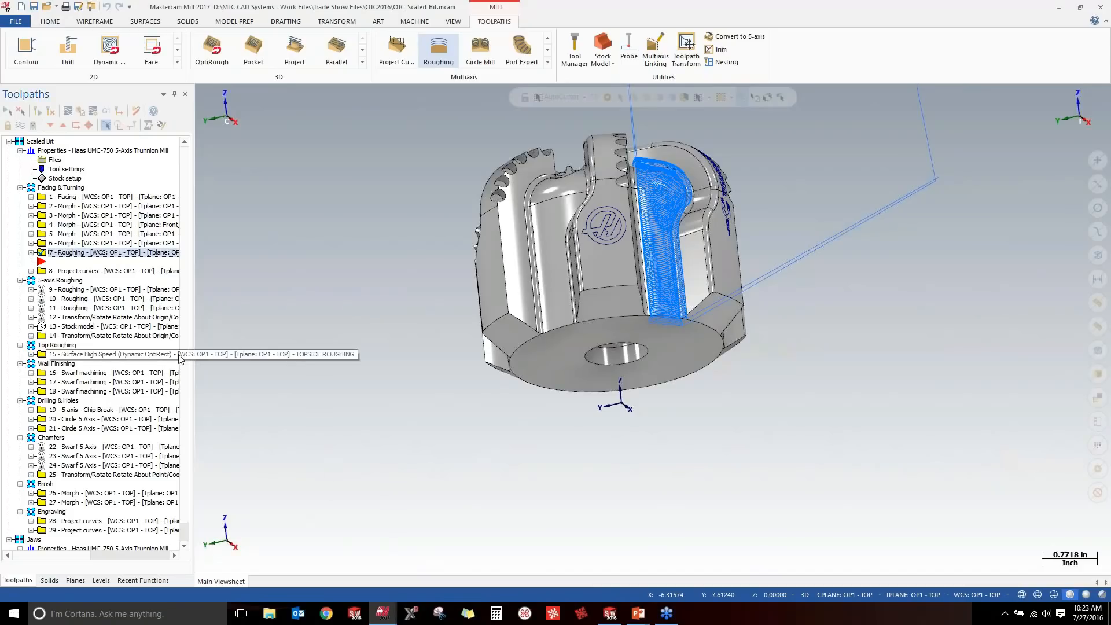
click(106, 111)
click(76, 336)
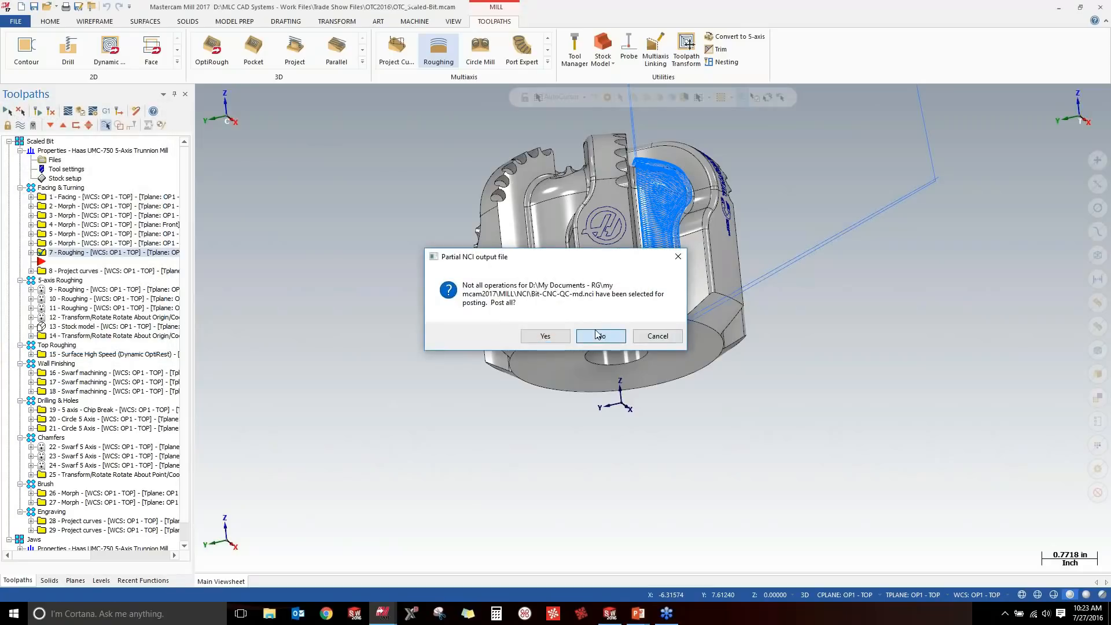
click(600, 335)
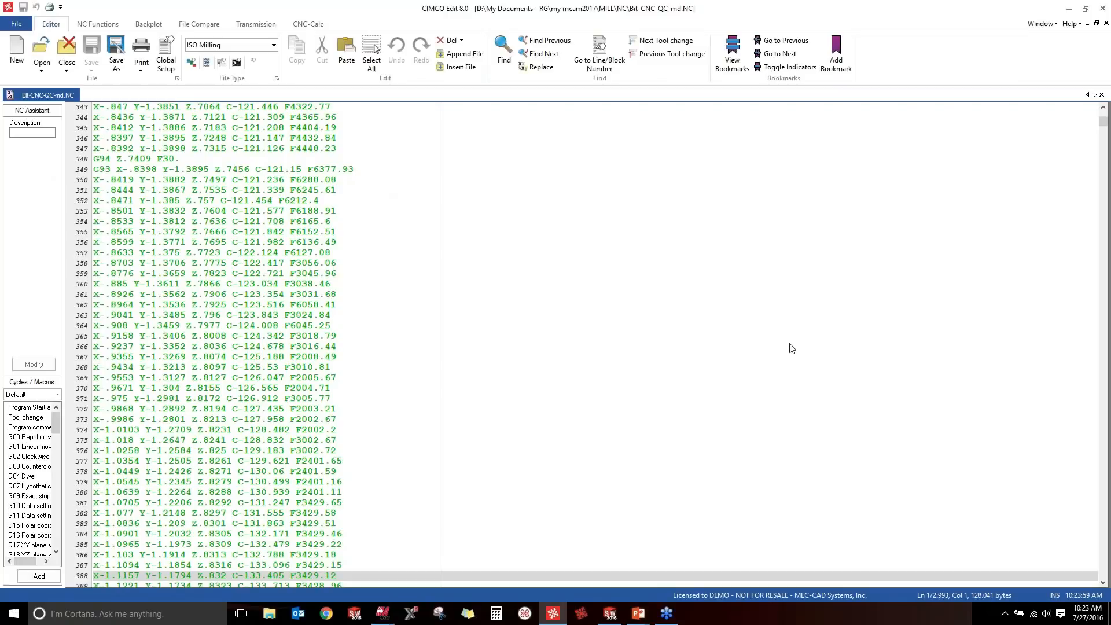
click(791, 348)
scroll(789, 346, up, 7)
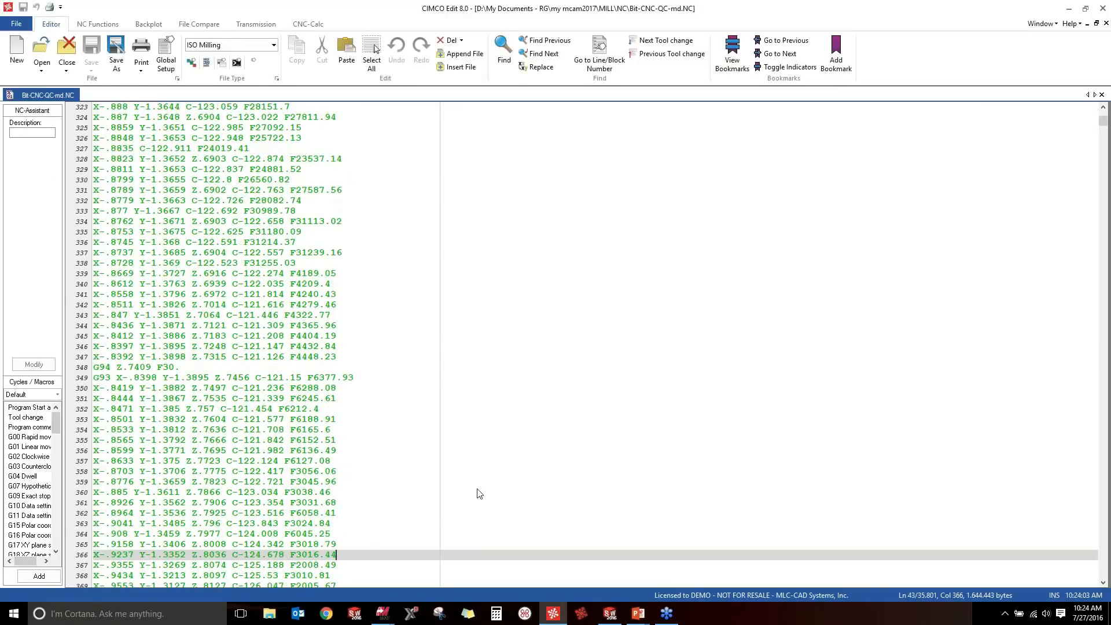
Look back through the posted NC code, then return to Mastercam Mill and bring the roughed flute into close view.
scroll(479, 491, up, 9)
drag(398, 438, 179, 200)
click(361, 274)
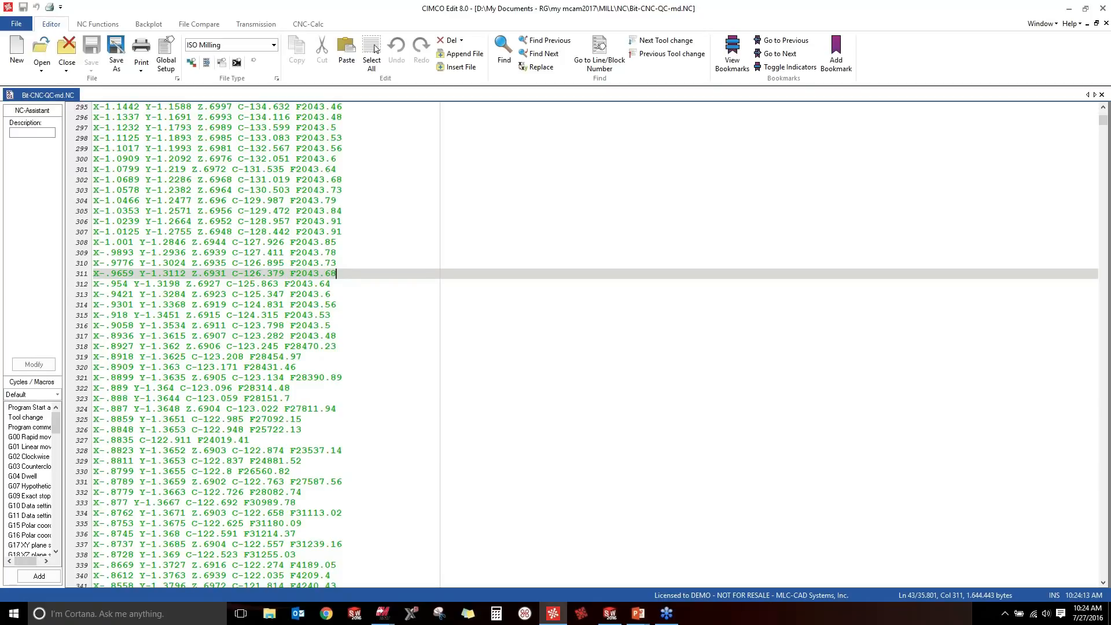
click(1072, 9)
middle_drag(785, 243, 829, 355)
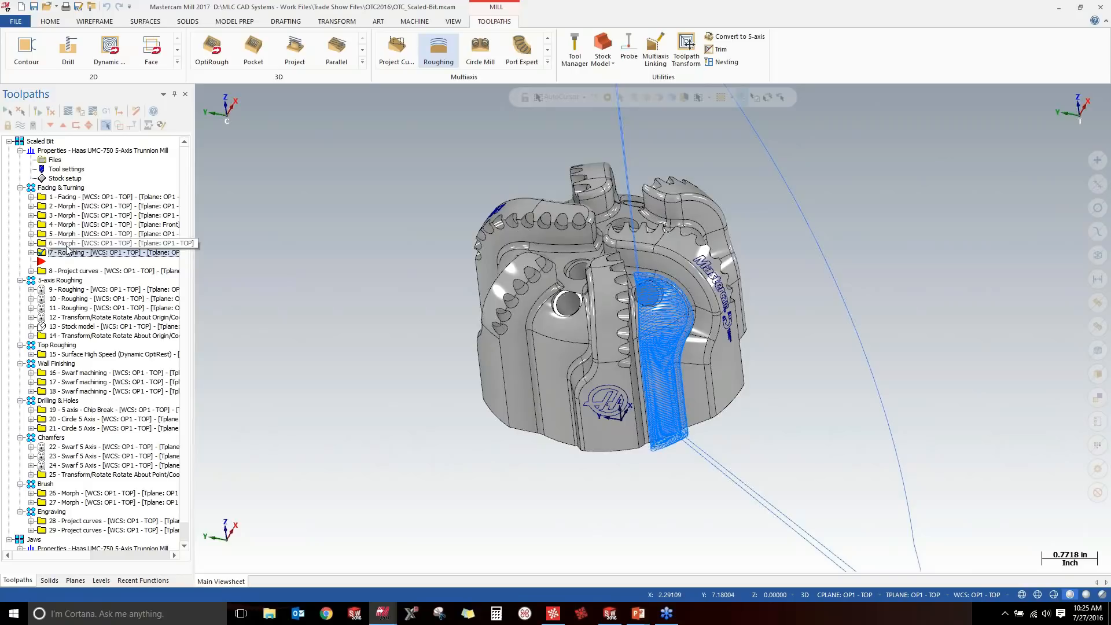
scroll(716, 363, up, 6)
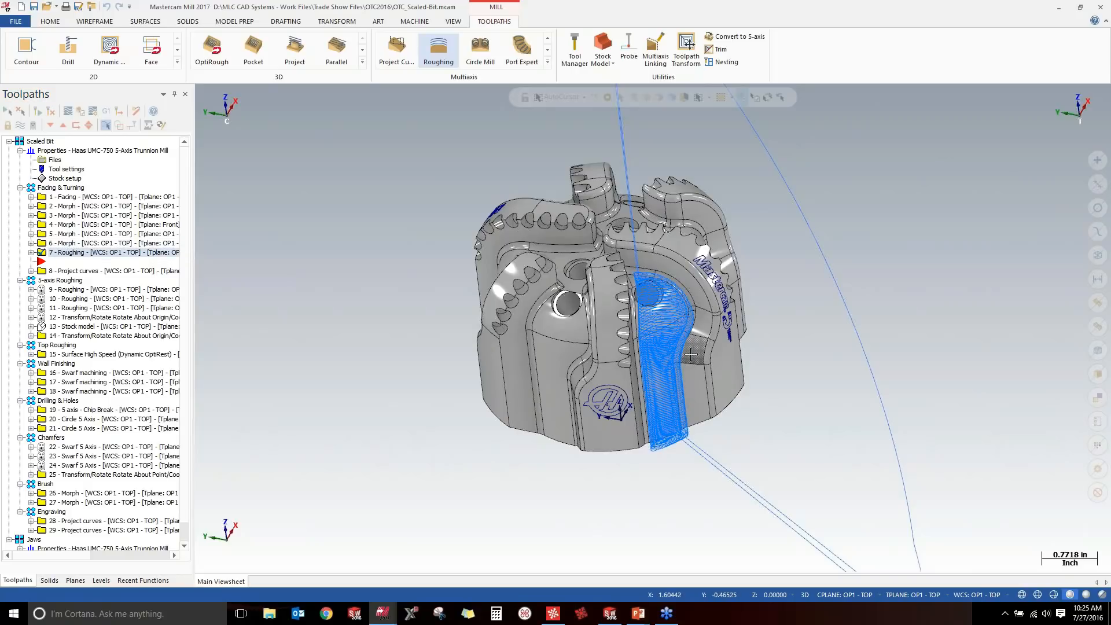
Edit the parameters of operation 7 - Roughing and set the cut pattern type to Offset.
click(31, 253)
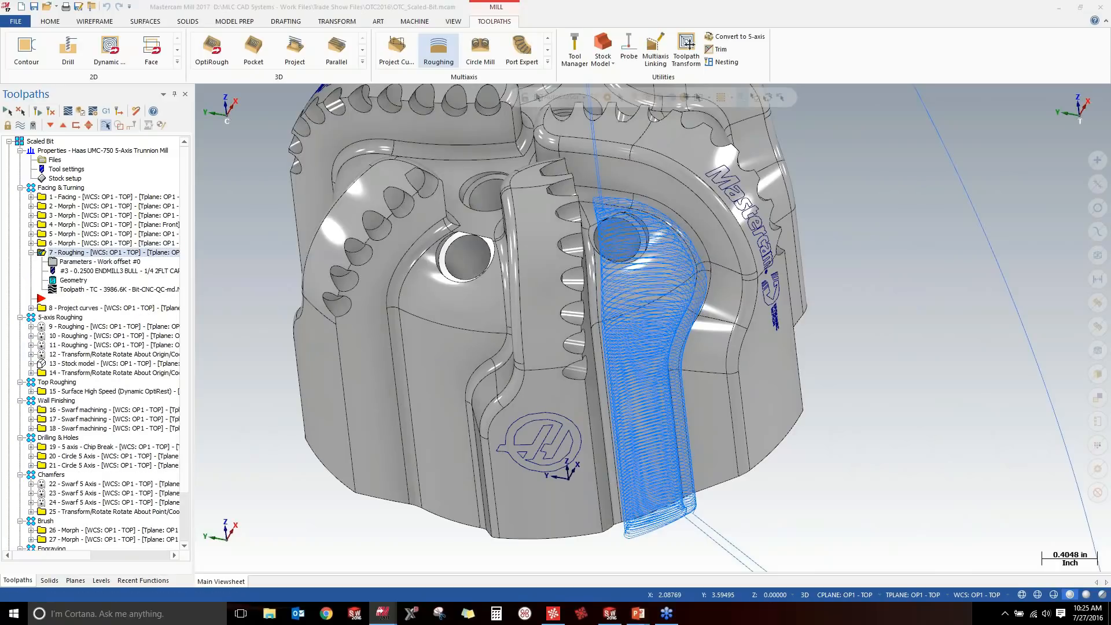
click(98, 261)
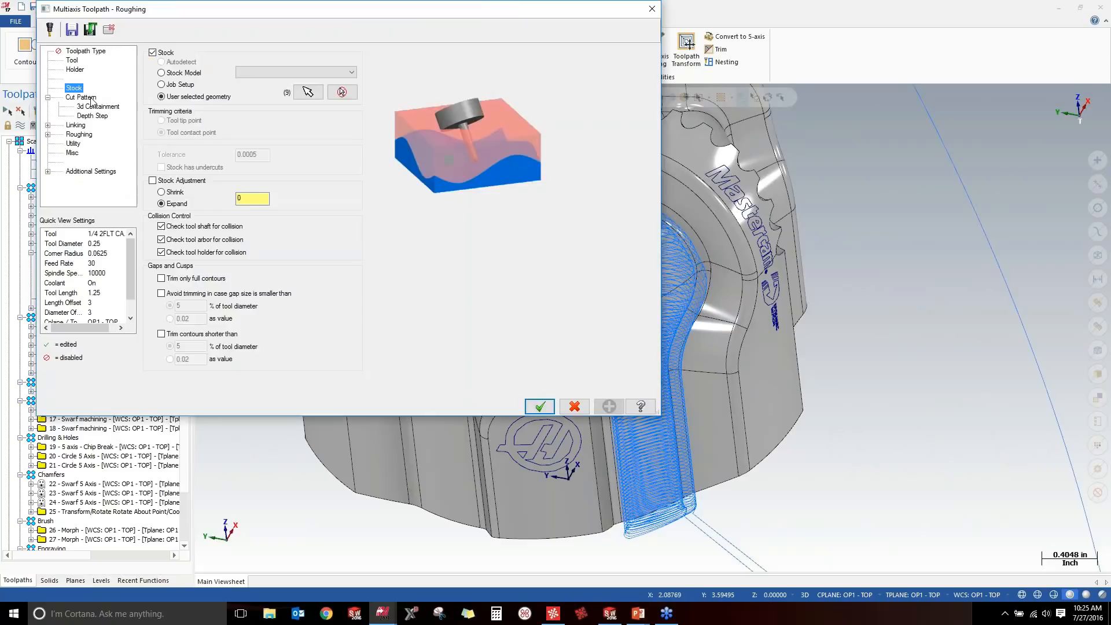
click(81, 97)
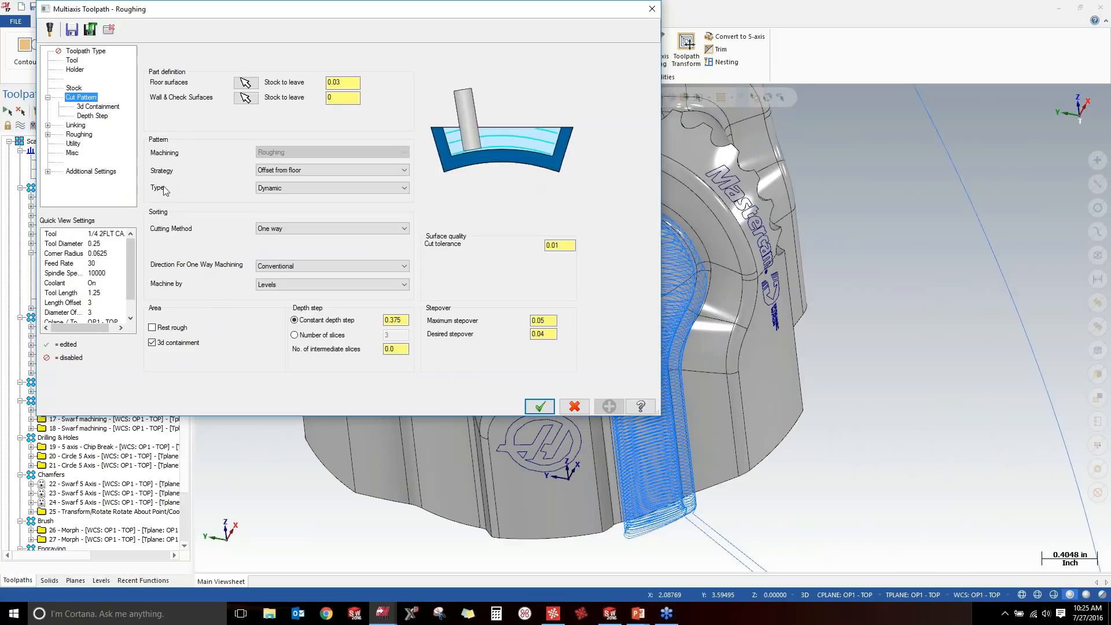
click(329, 188)
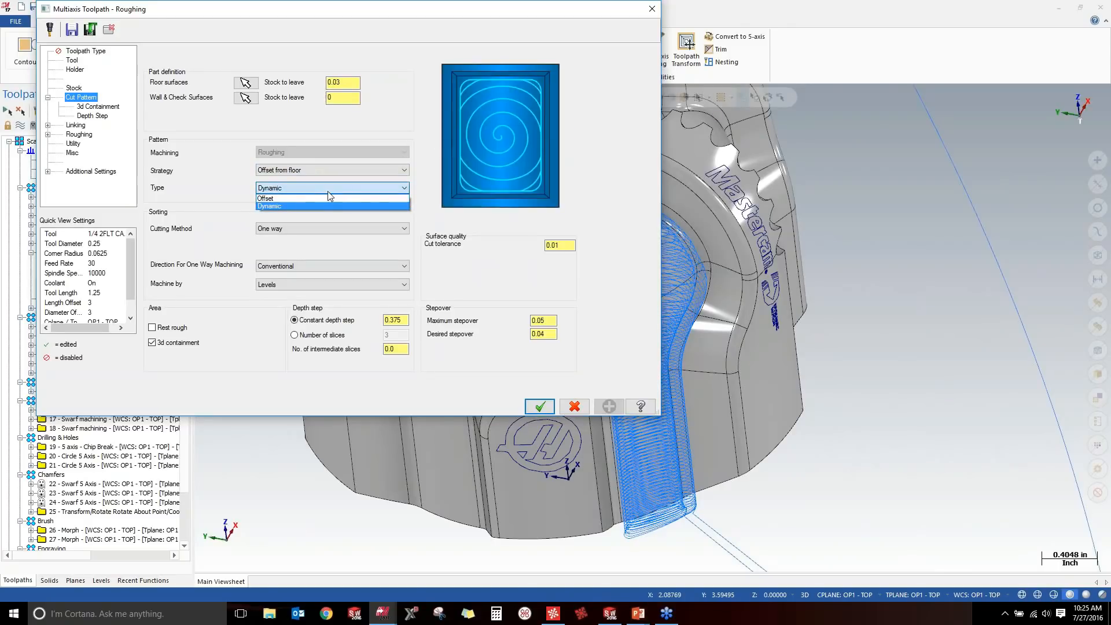
click(323, 199)
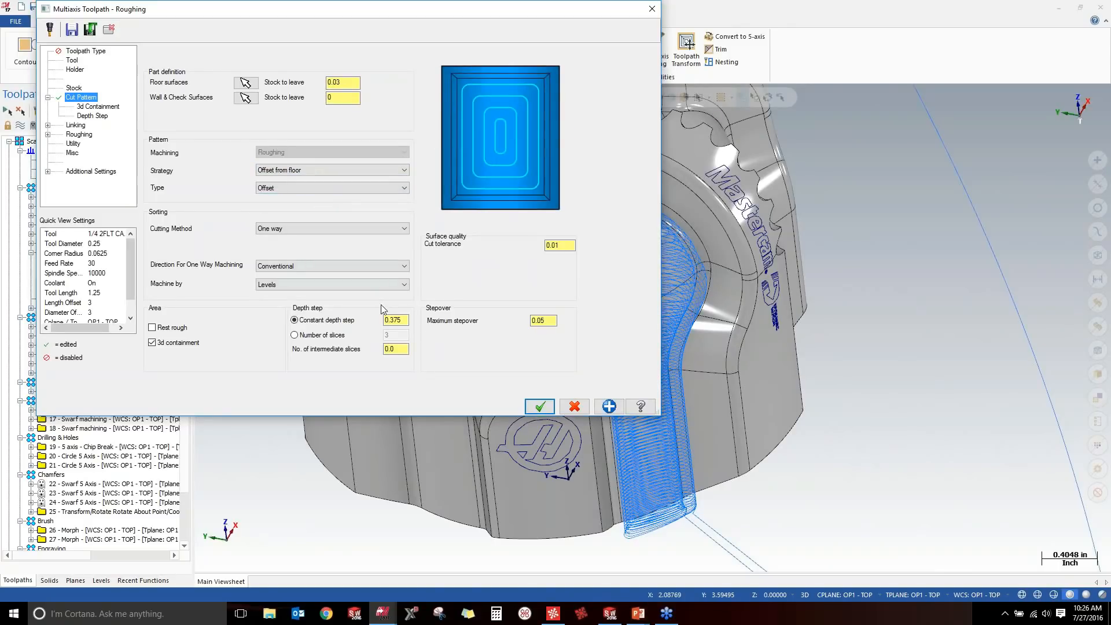
Set the constant depth step to 0.02 and the maximum stepover to 0.150 in the cut pattern.
click(406, 318)
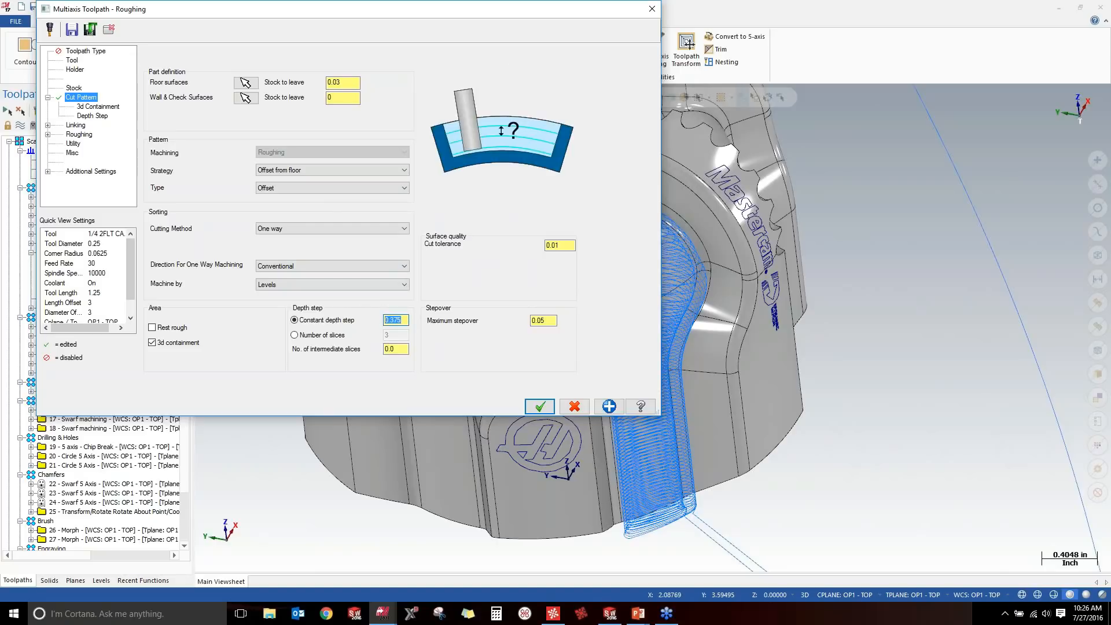
text(.02)
key(Tab)
key(Tab)
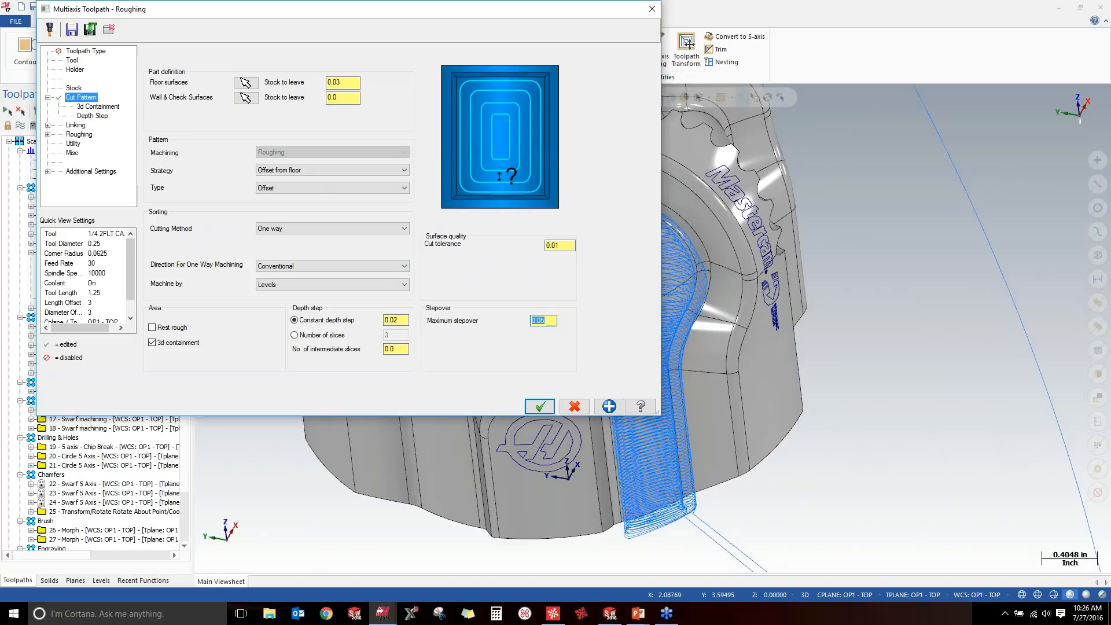
text(.150)
key(Tab)
Check the operation's tool data, accept the changed parameters, and regenerate the roughing toolpath.
click(76, 69)
click(72, 60)
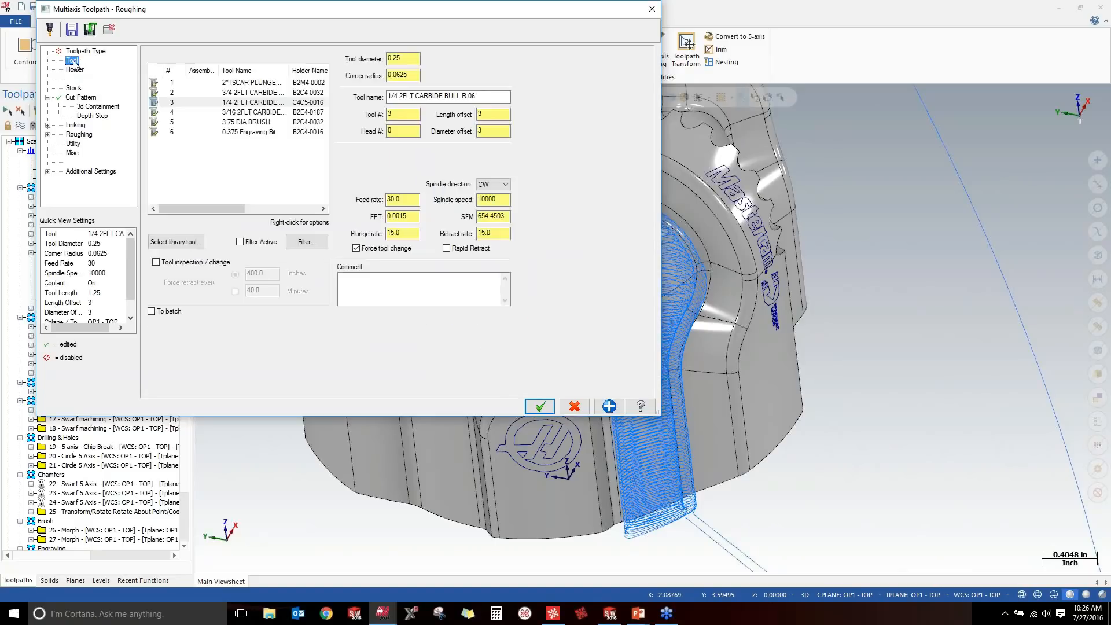
click(540, 407)
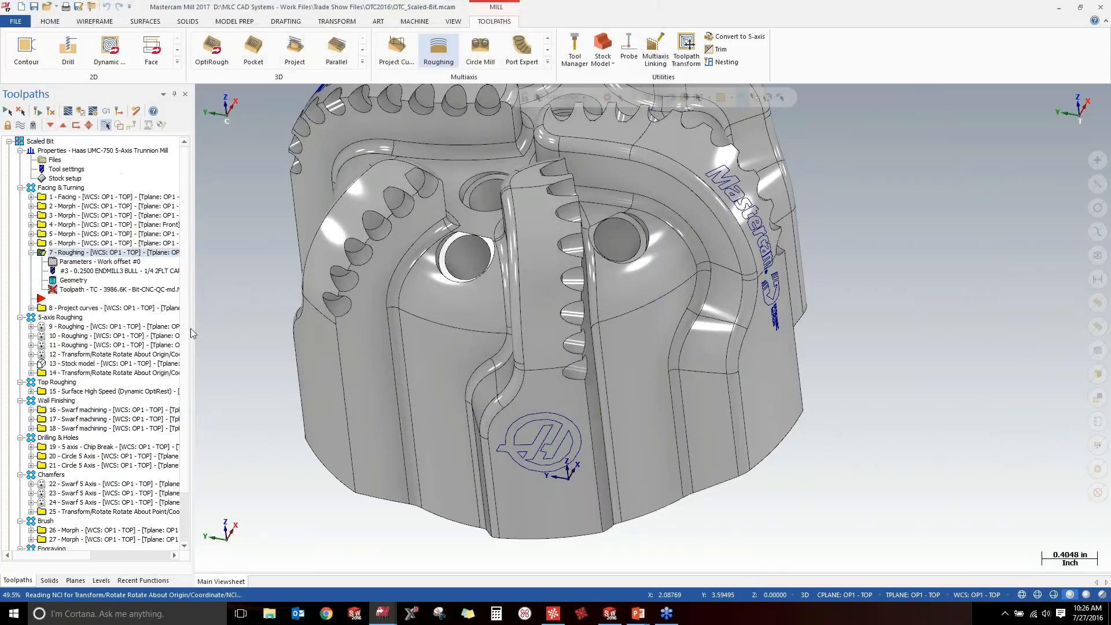
click(37, 112)
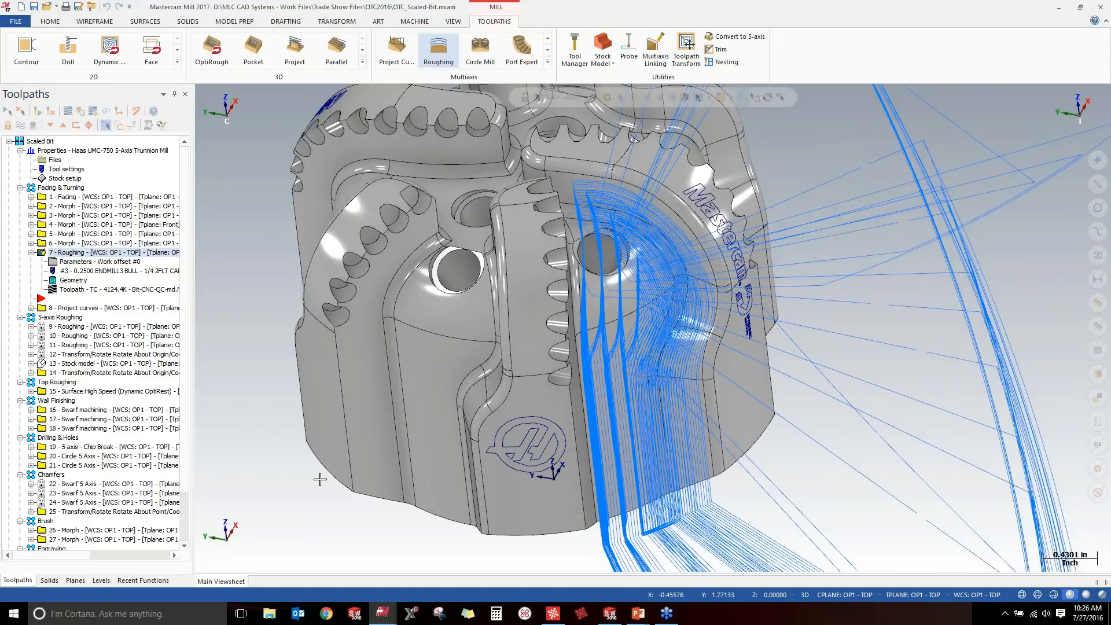
Examine the regenerated roughing passes along the flute and the retract and linking moves around the bit.
mouse_move(369, 513)
middle_down()
mouse_move(386, 501)
mouse_move(384, 459)
mouse_move(332, 435)
mouse_move(459, 286)
middle_up()
scroll(458, 286, up, 3)
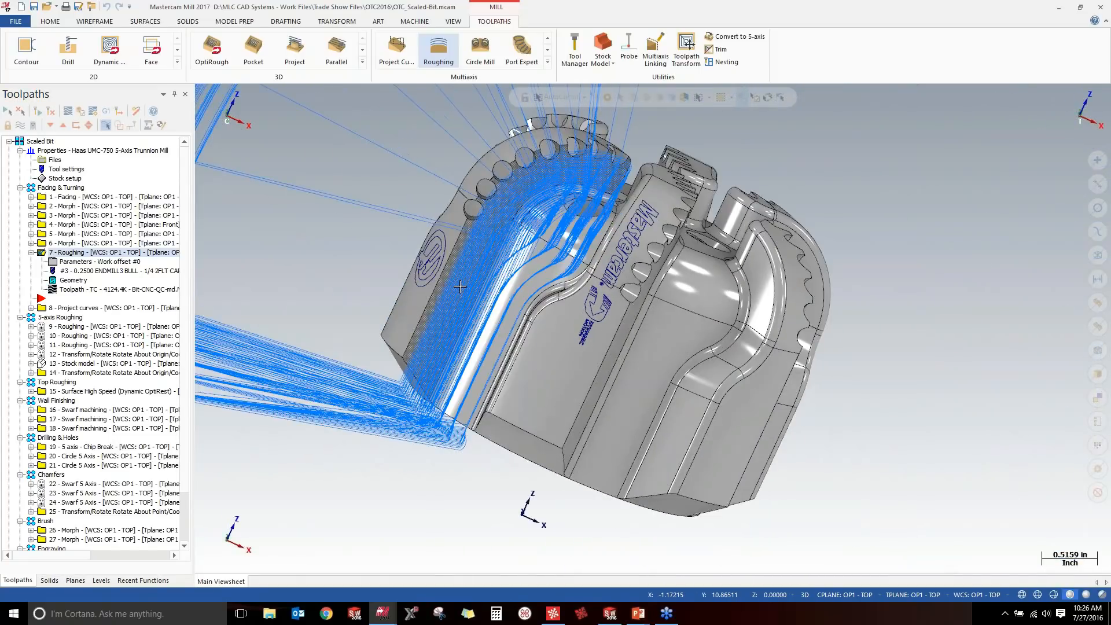
scroll(460, 293, down, 2)
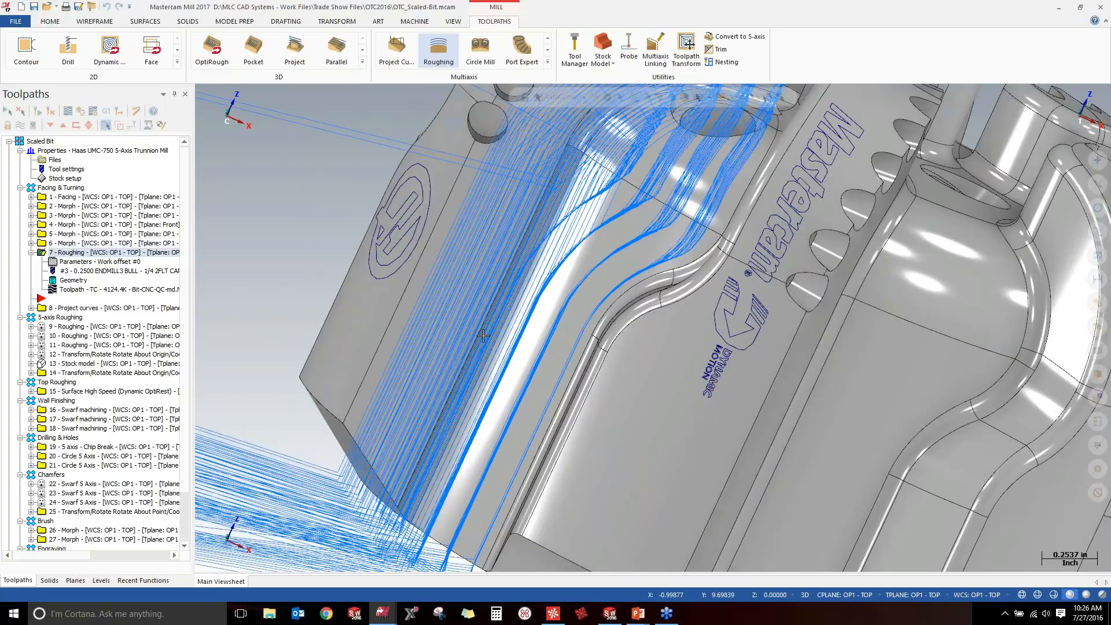
scroll(508, 392, down, 4)
middle_drag(507, 392, 530, 346)
scroll(523, 366, down, 1)
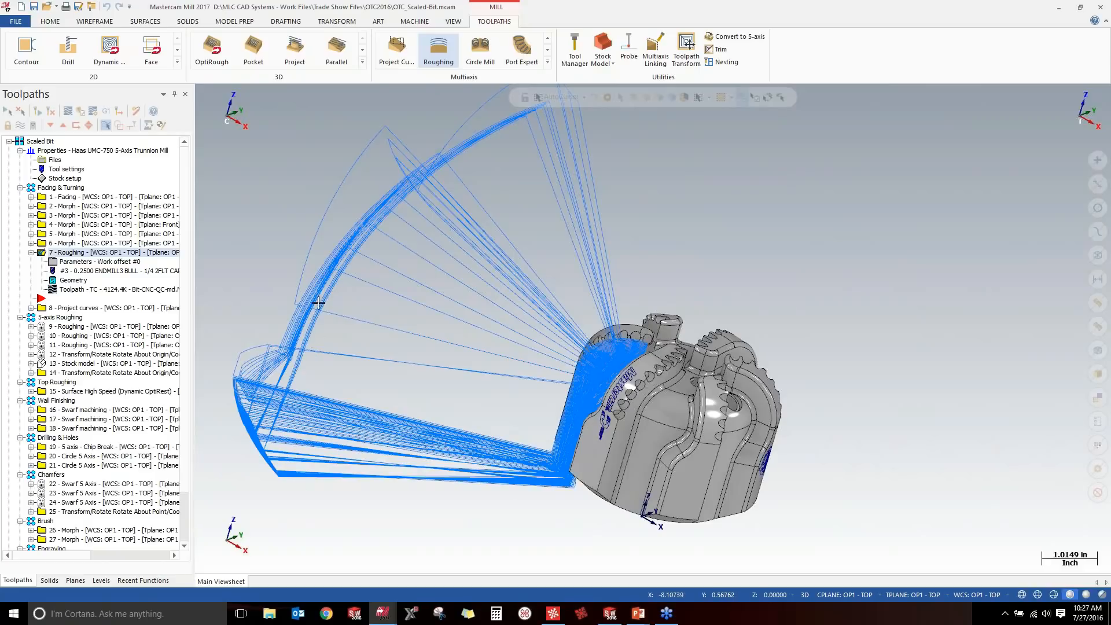
middle_drag(398, 327, 1020, 464)
scroll(1020, 464, up, 1)
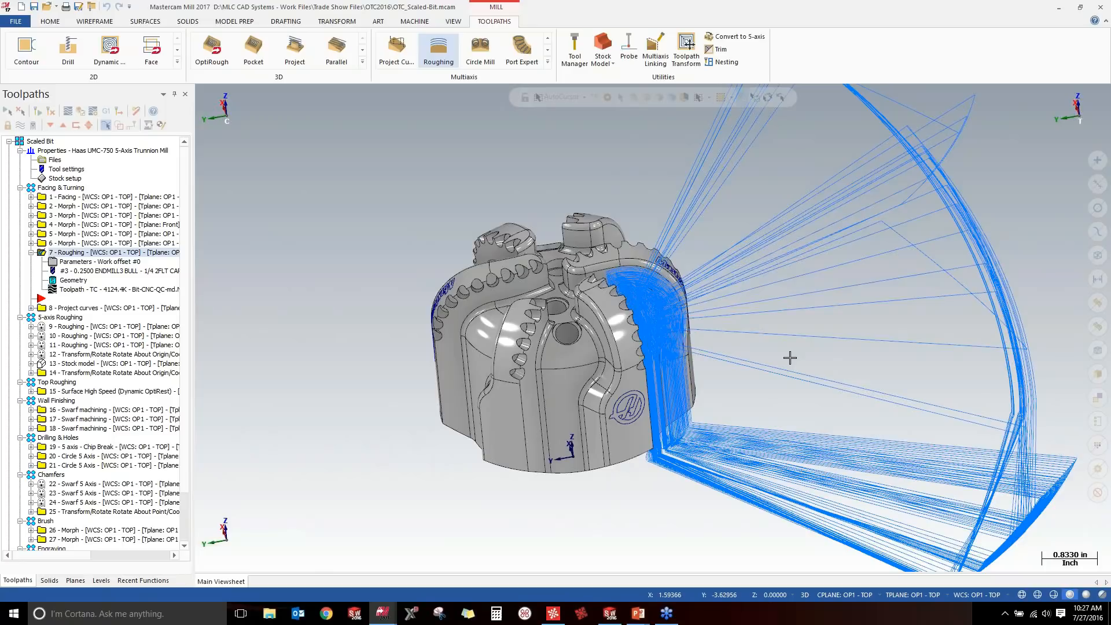
Turn off the rapid feed rate option in the Utility settings of operation 7 - Roughing and regenerate its toolpath.
click(145, 262)
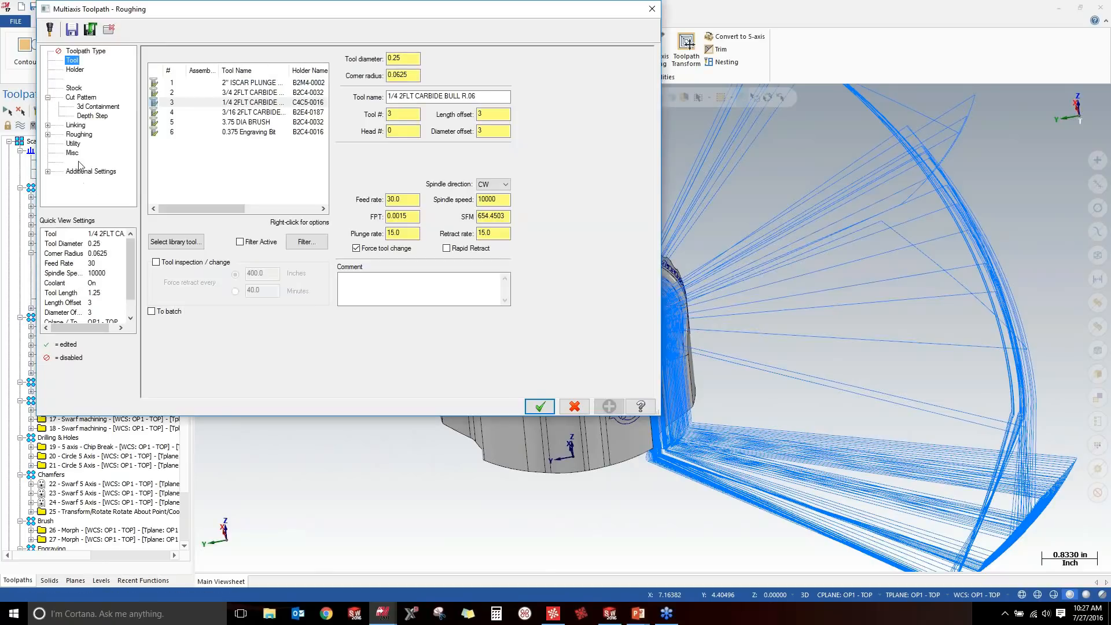
click(73, 144)
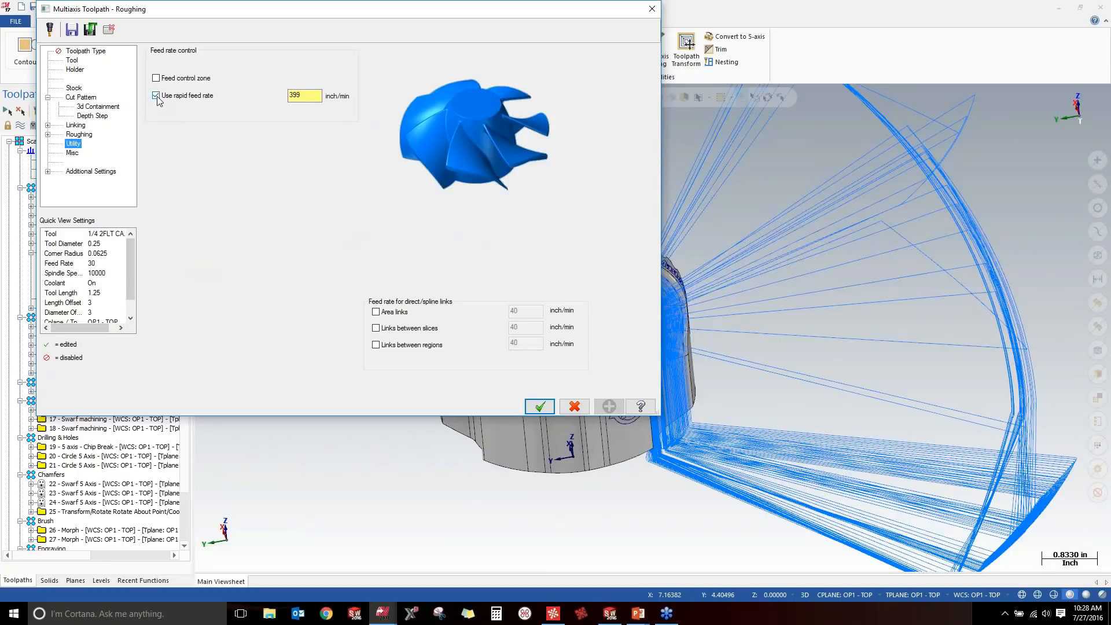
double_click(286, 96)
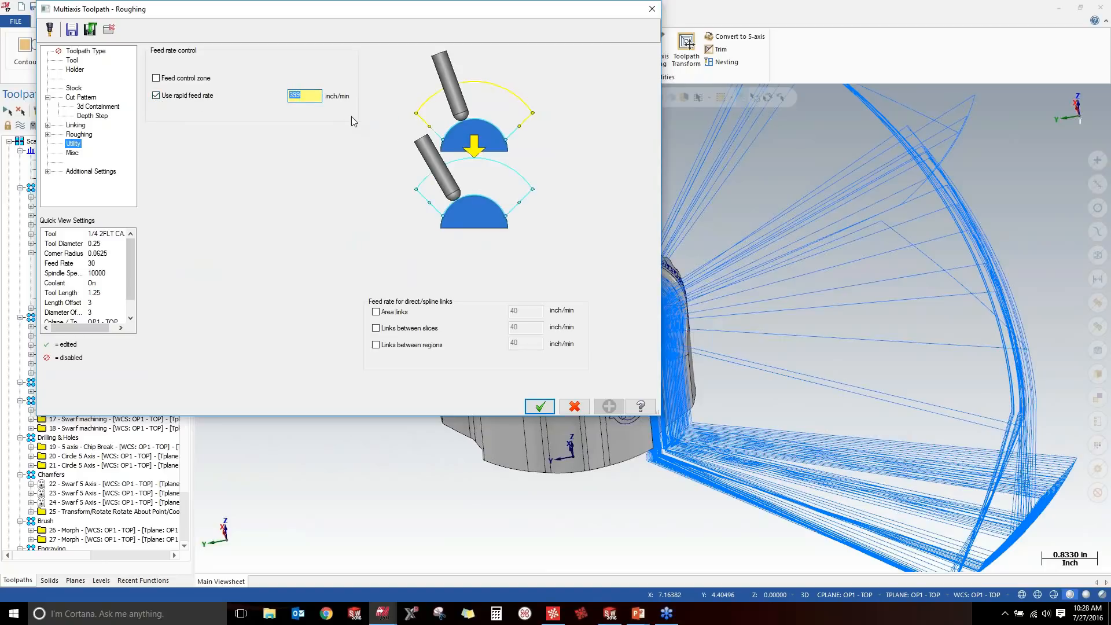
click(169, 95)
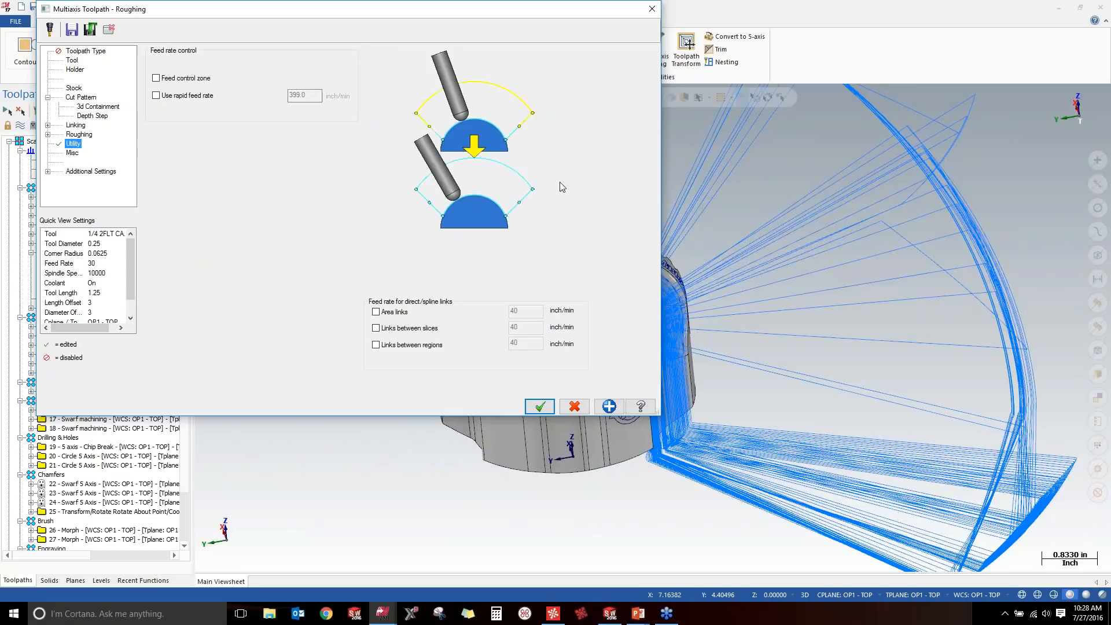
click(540, 407)
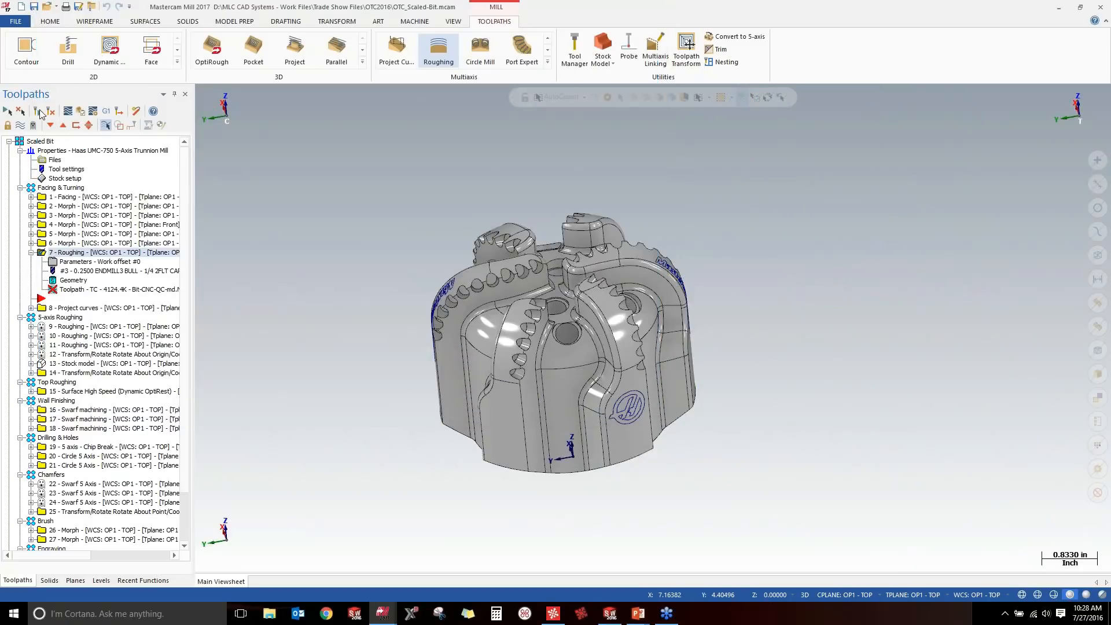
click(39, 112)
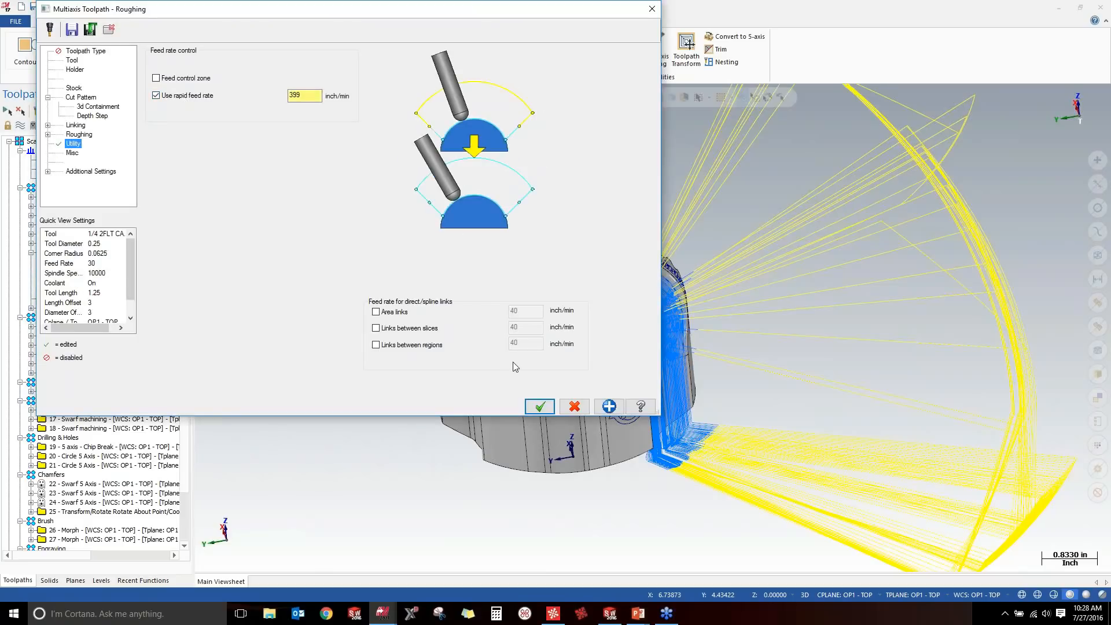
Restore the 399 inch/min rapid feed rate for the roughing operation and regenerate its toolpath.
click(540, 406)
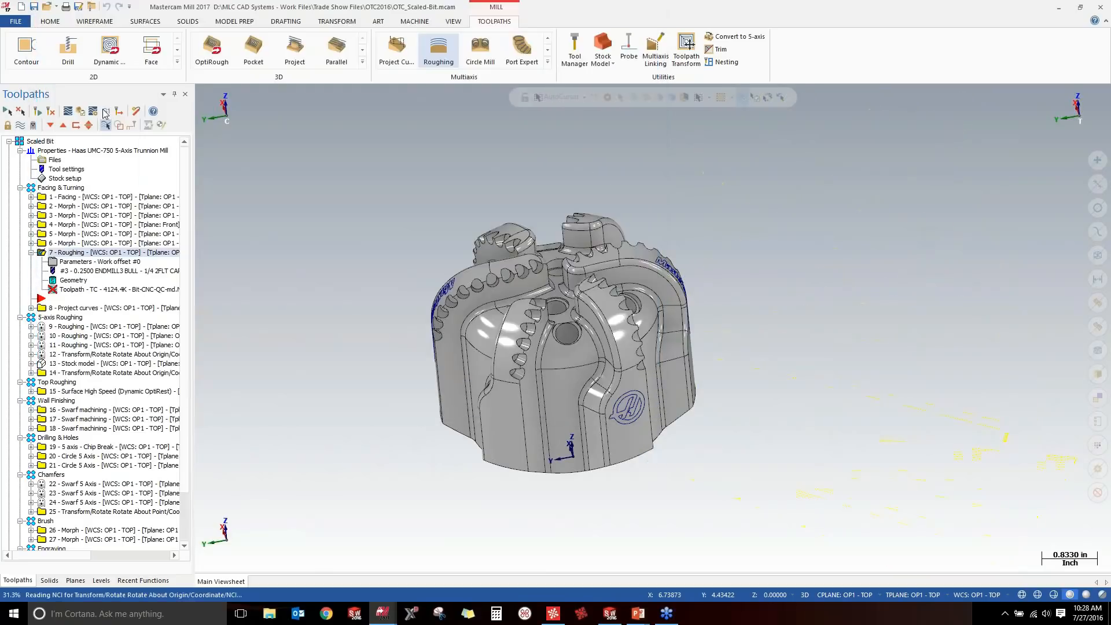
click(39, 111)
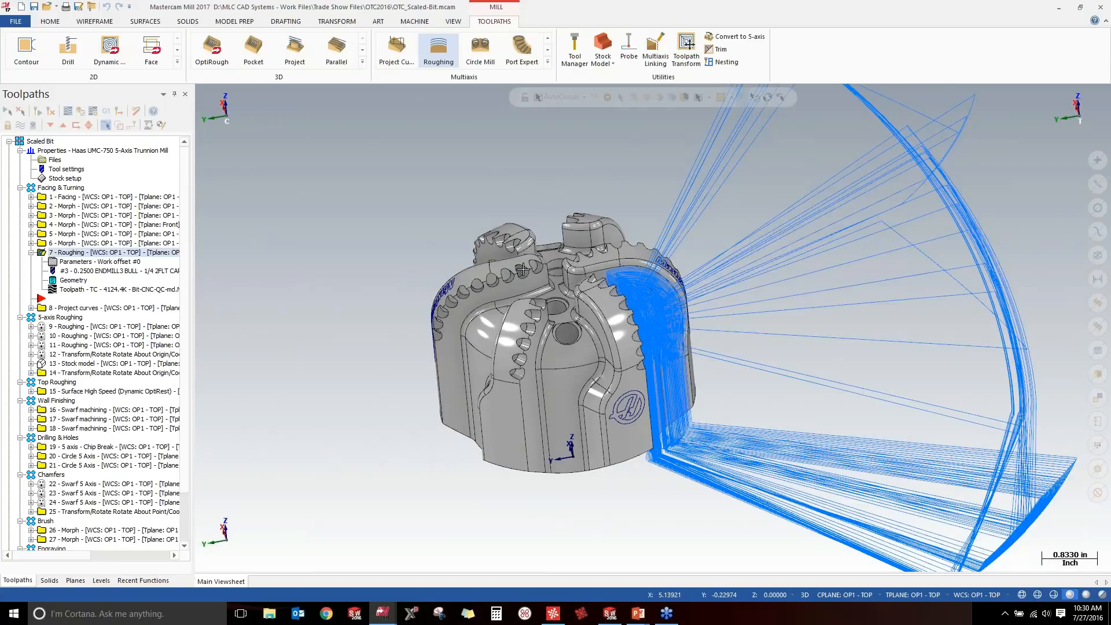
Hide the roughing toolpath, view the bit's blades and holes up close, and look over the available multiaxis toolpath types.
key(alt+t)
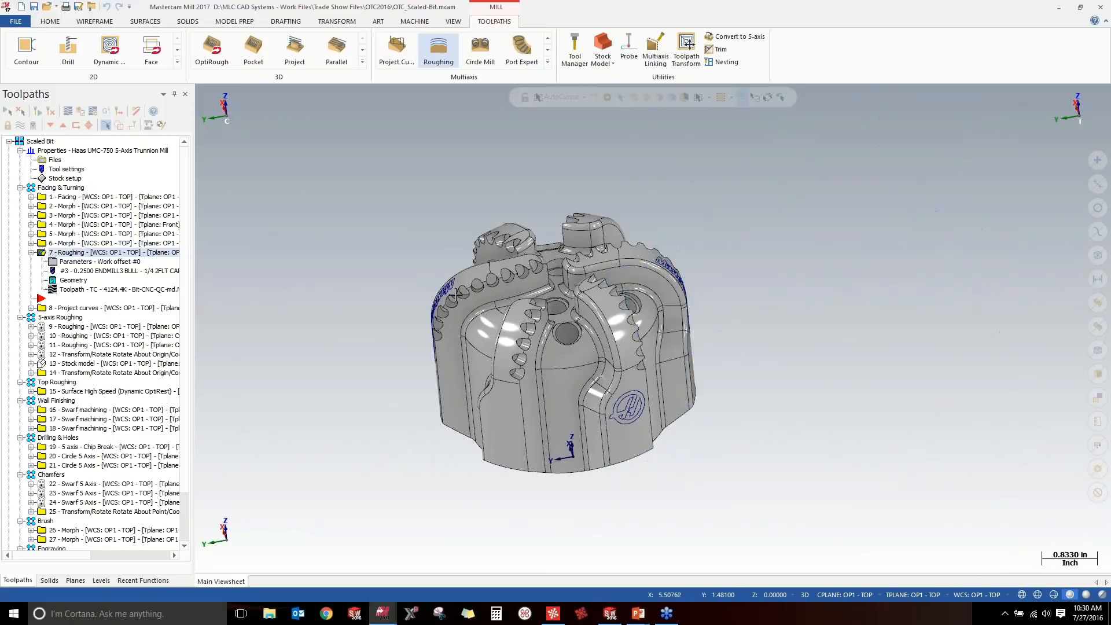
middle_drag(544, 346, 547, 246)
scroll(546, 246, up, 3)
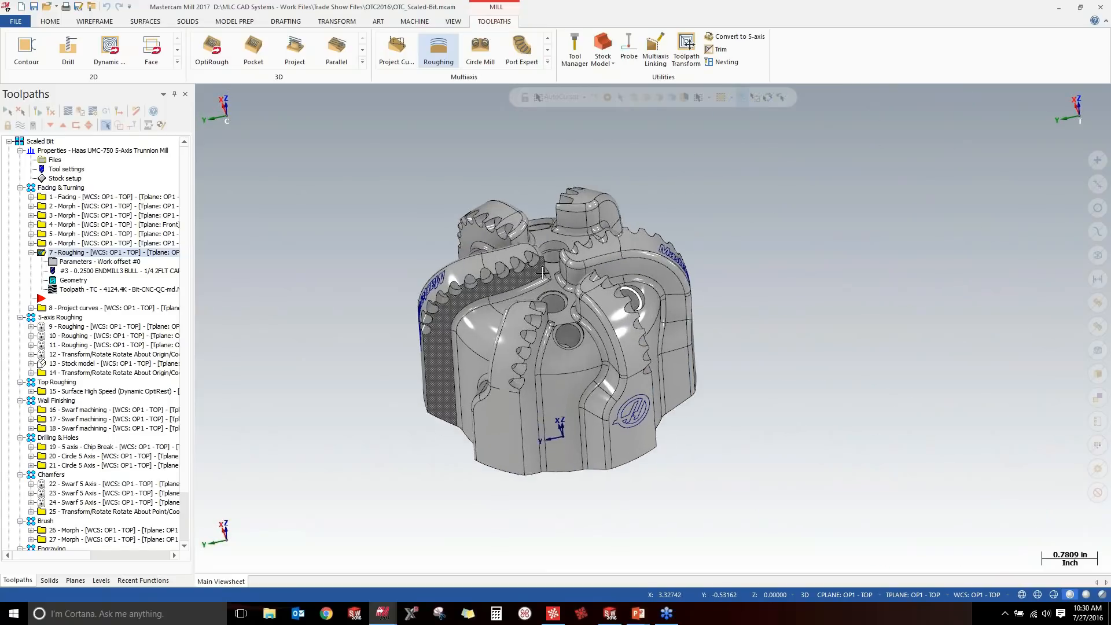
scroll(546, 246, up, 1)
middle_drag(697, 399, 551, 348)
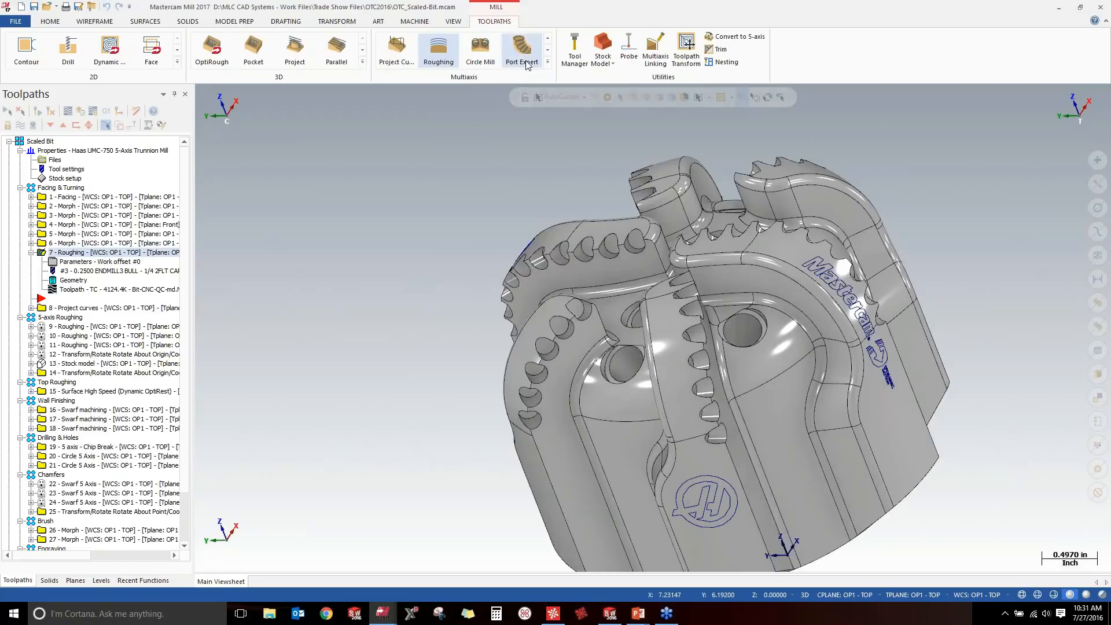
click(547, 63)
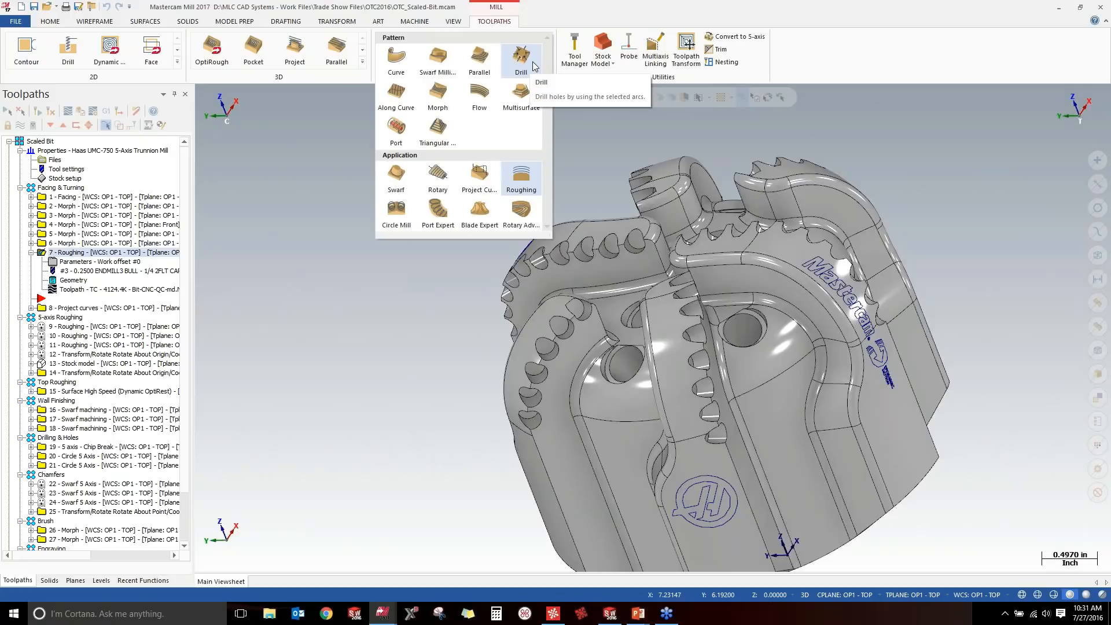
click(358, 328)
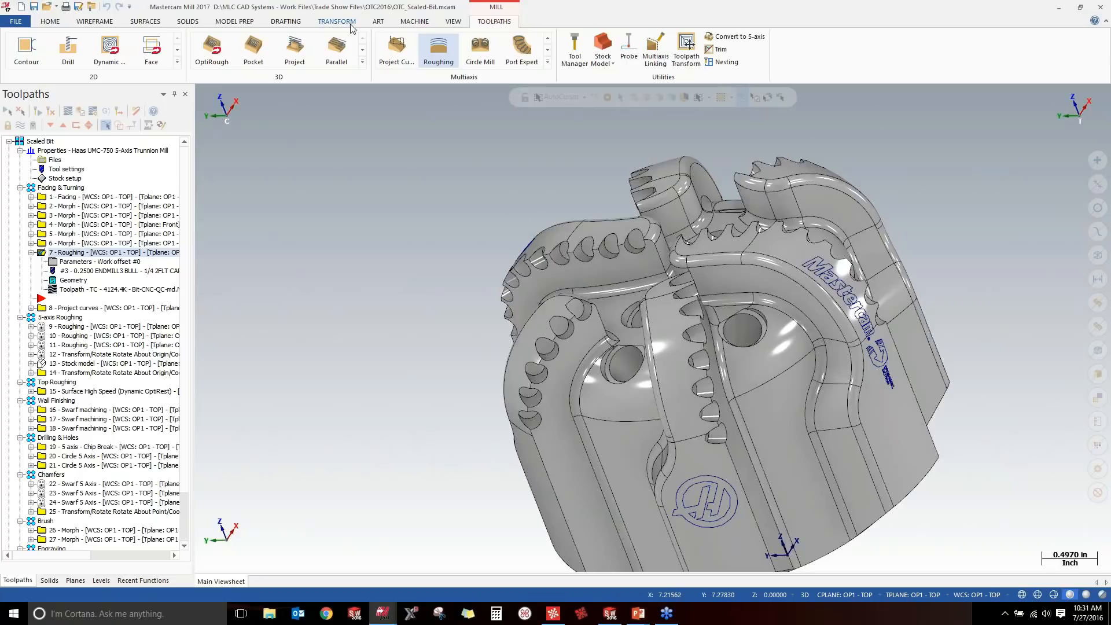
click(243, 23)
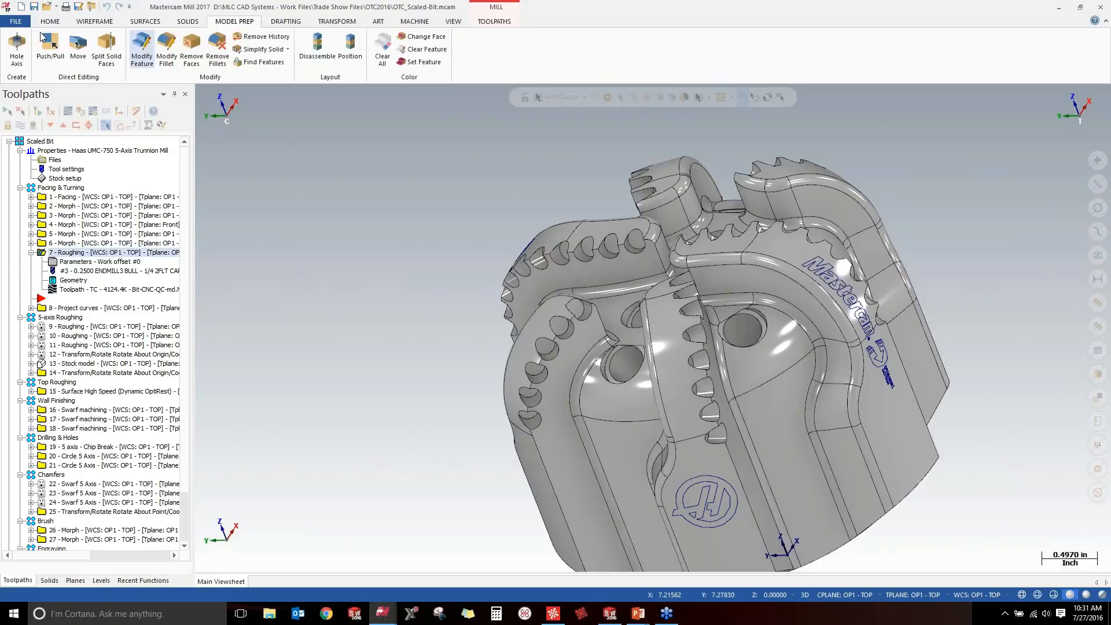
click(19, 61)
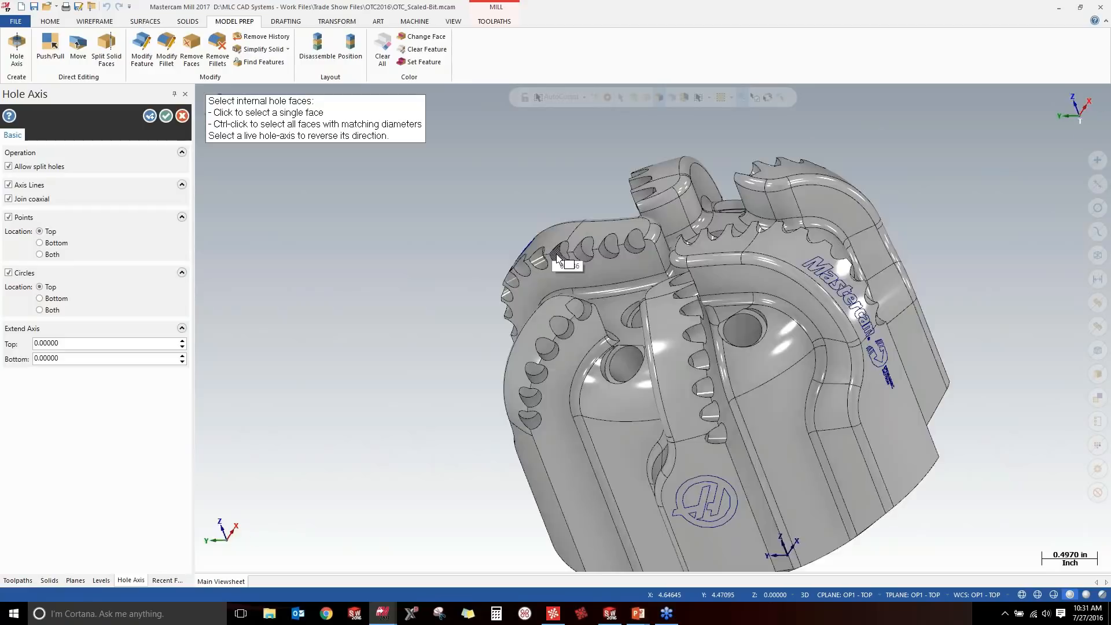
key(alt+1)
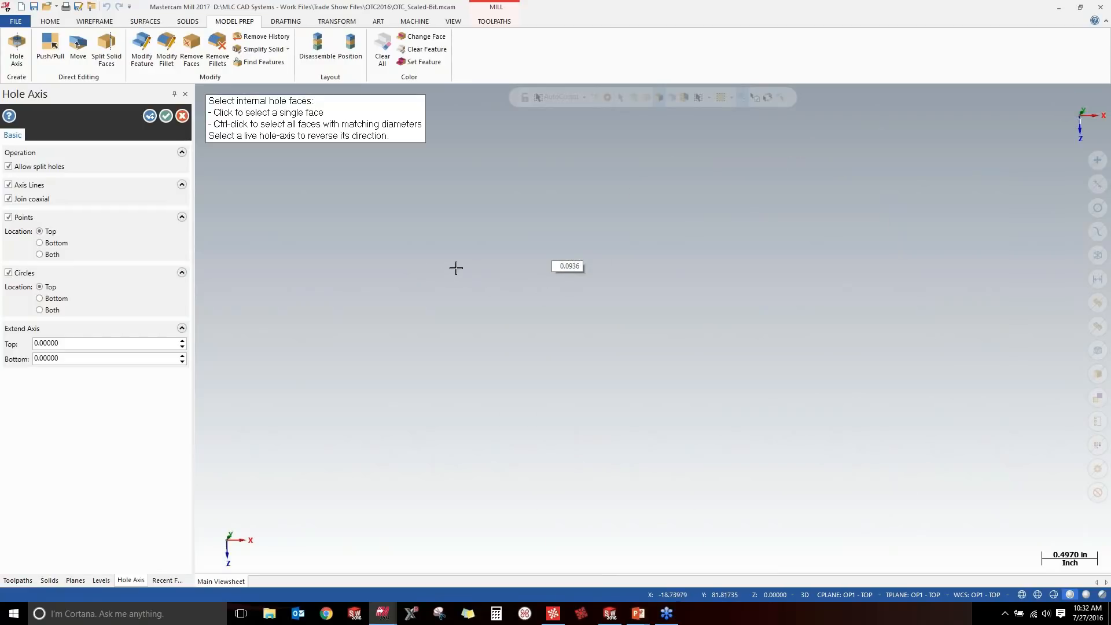
middle_drag(461, 260, 546, 286)
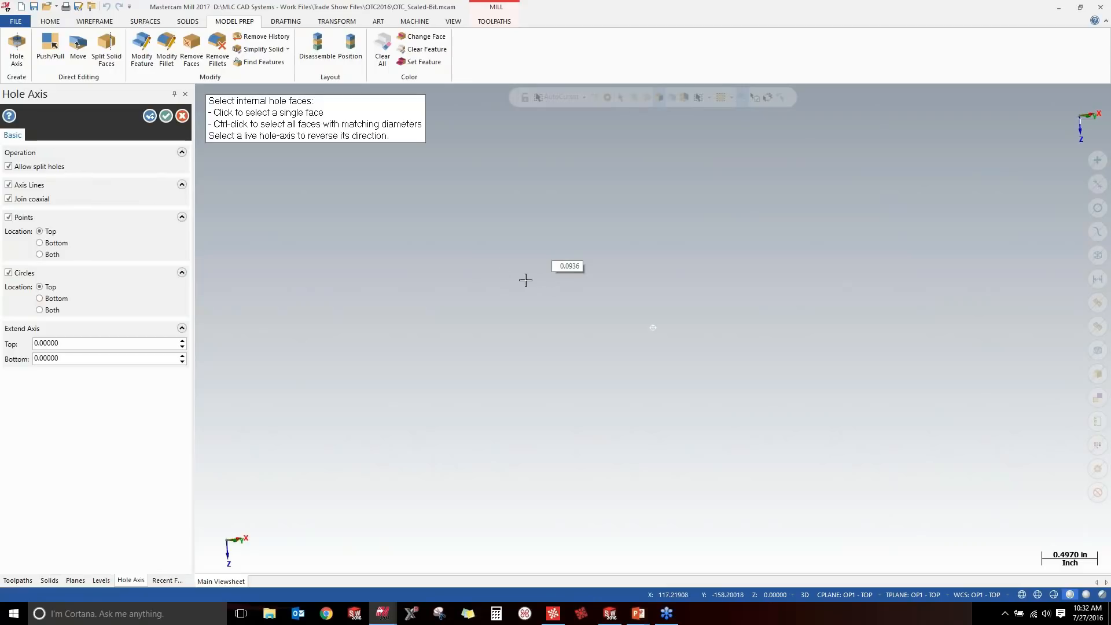
click(182, 116)
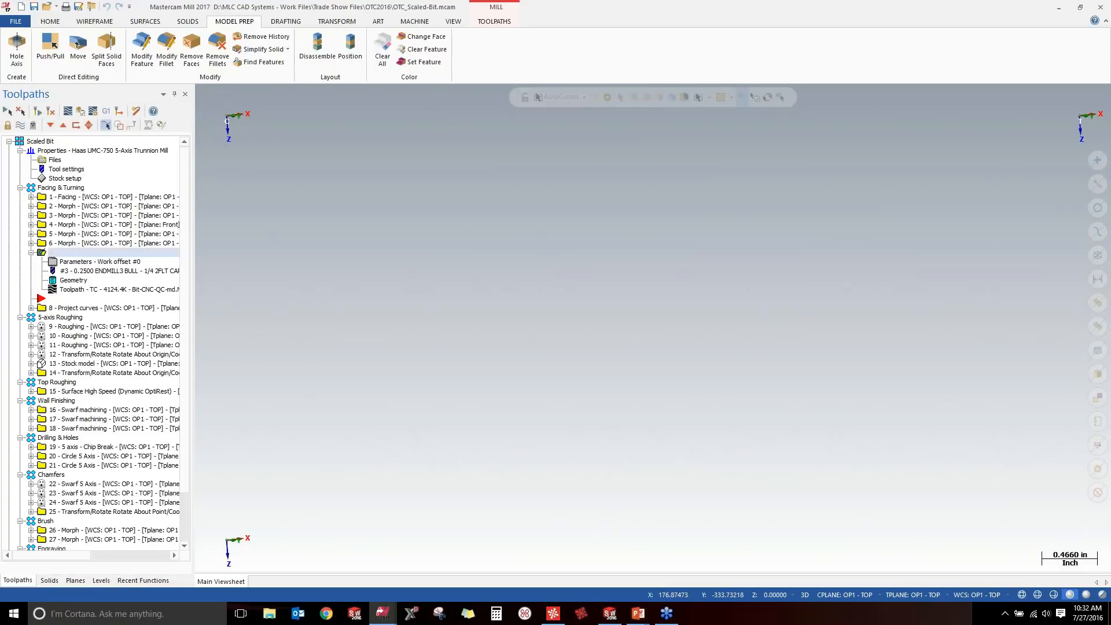
Start the Hole Axis tool and select all cutter pocket faces of matching diameter on the bit's blades.
scroll(417, 283, up, 3)
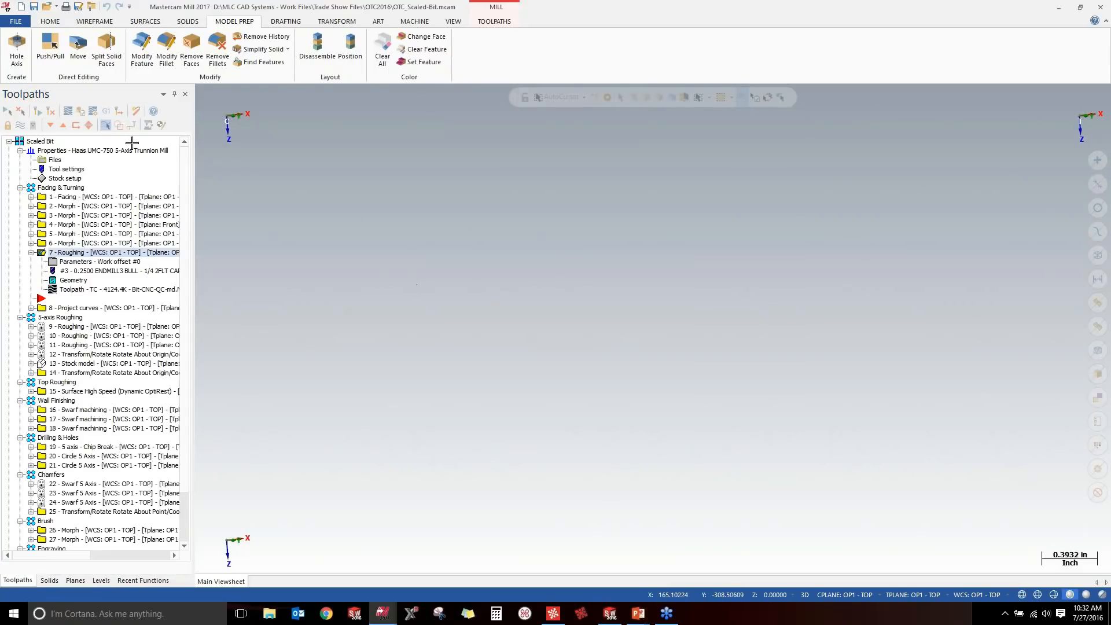
scroll(588, 340, down, 10)
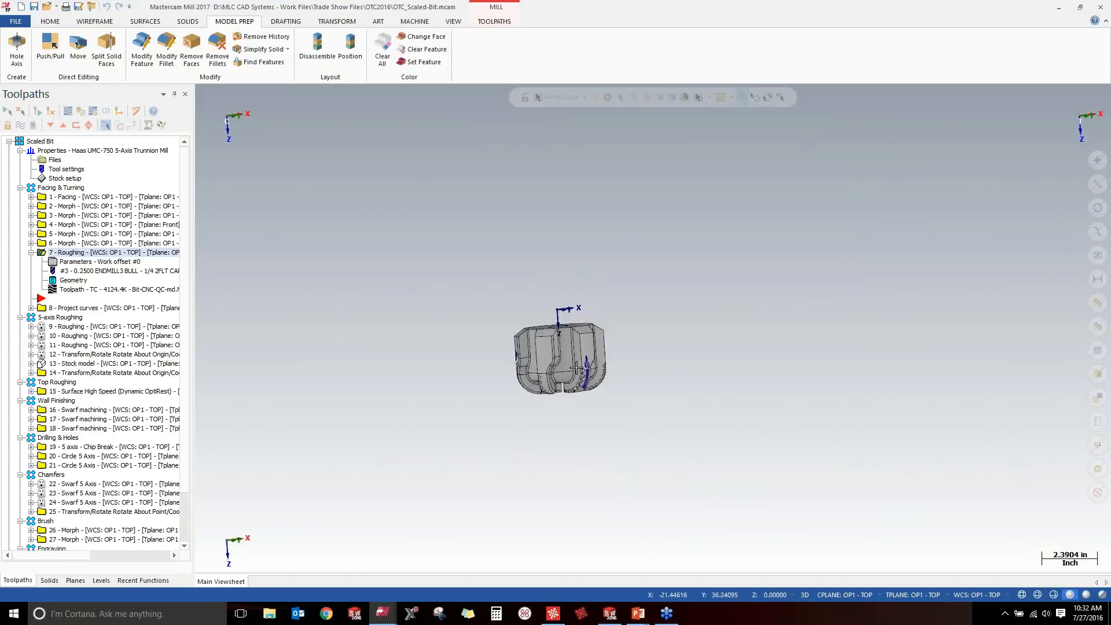
middle_drag(588, 340, 528, 204)
scroll(552, 350, up, 6)
scroll(584, 392, up, 3)
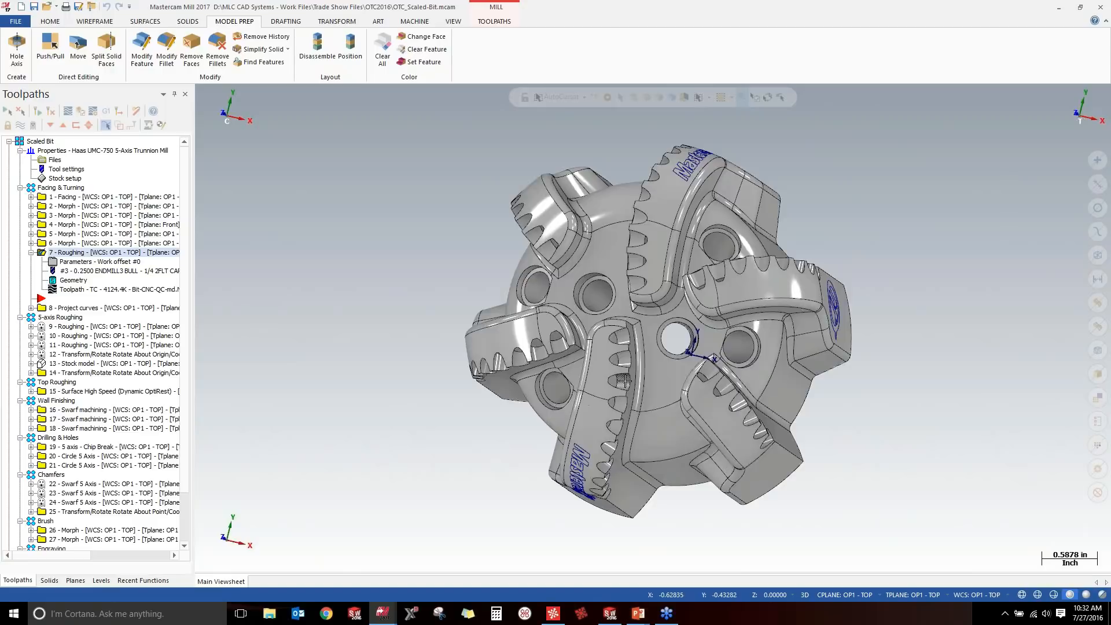
middle_drag(631, 372, 634, 345)
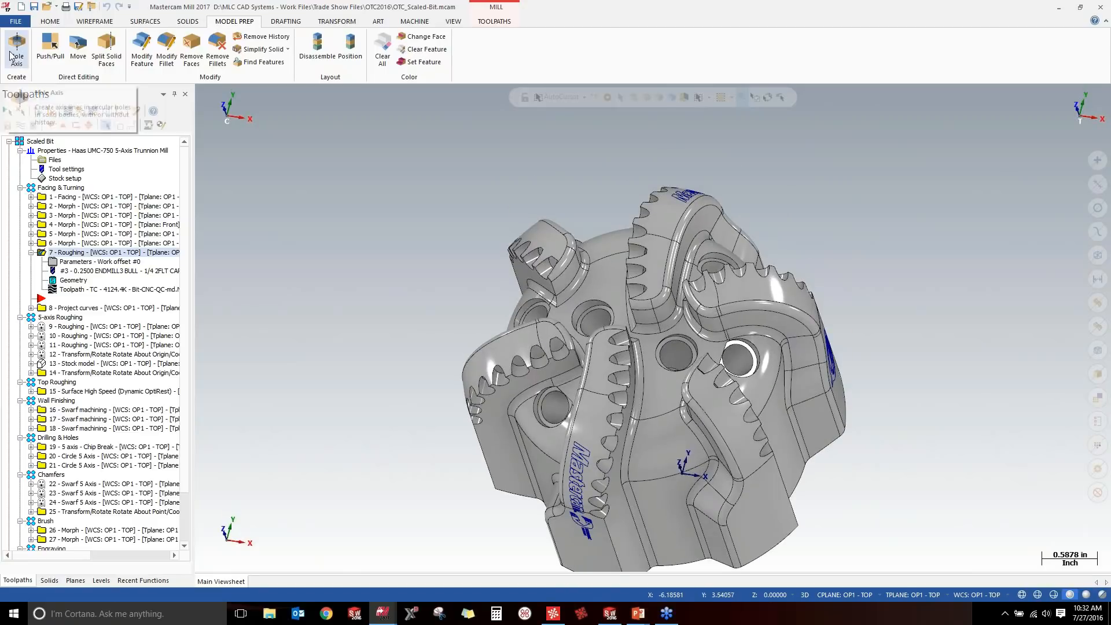
click(11, 55)
ctrl+click(558, 359)
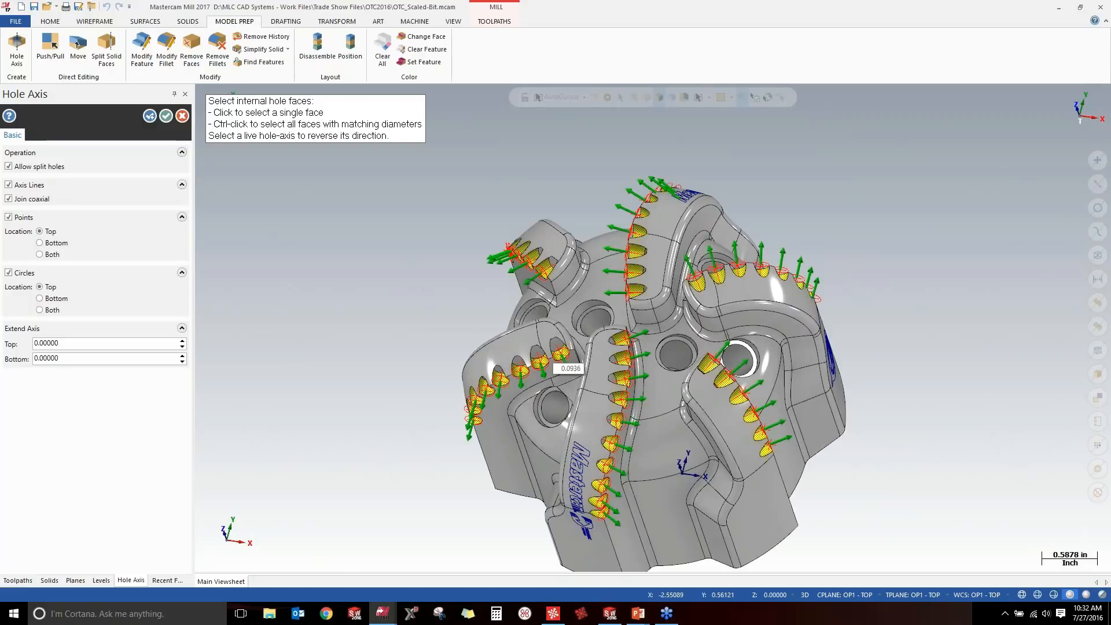
Exclude circles, set the point location to Bottom, and create the axis lines and points for the selected pockets.
middle_drag(467, 397, 455, 503)
scroll(453, 502, up, 1)
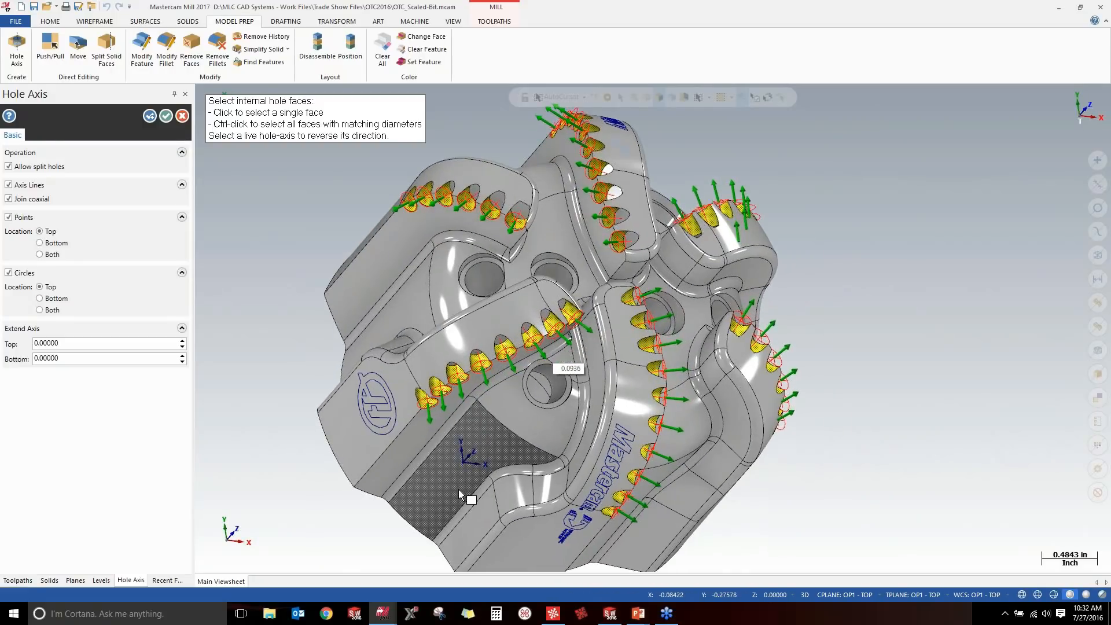
middle_drag(478, 480, 496, 335)
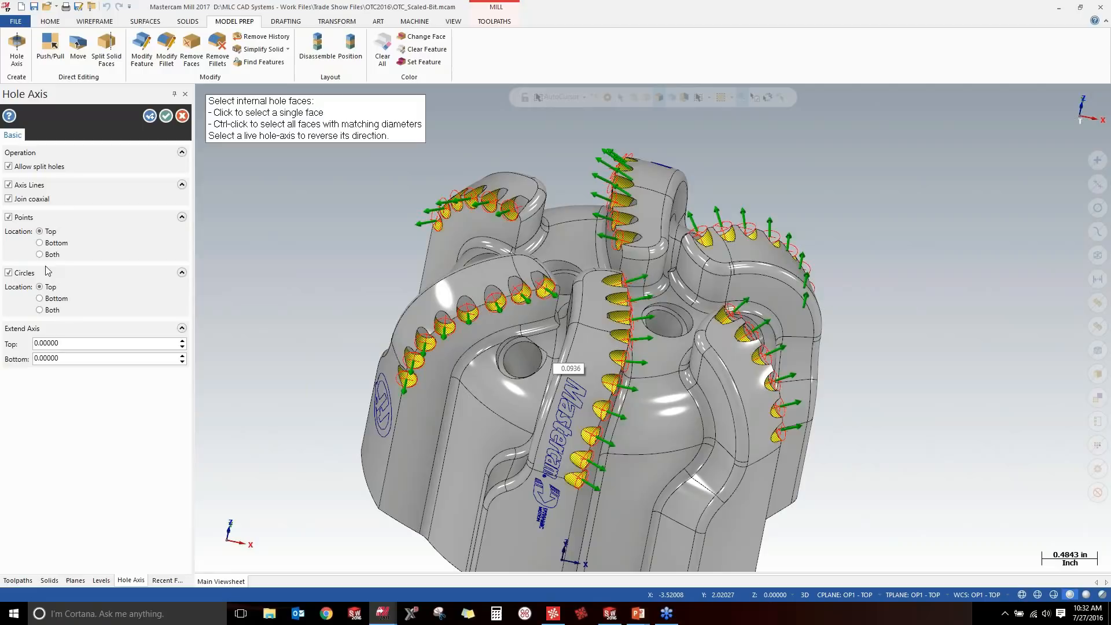
click(9, 273)
click(41, 242)
middle_drag(270, 364, 372, 449)
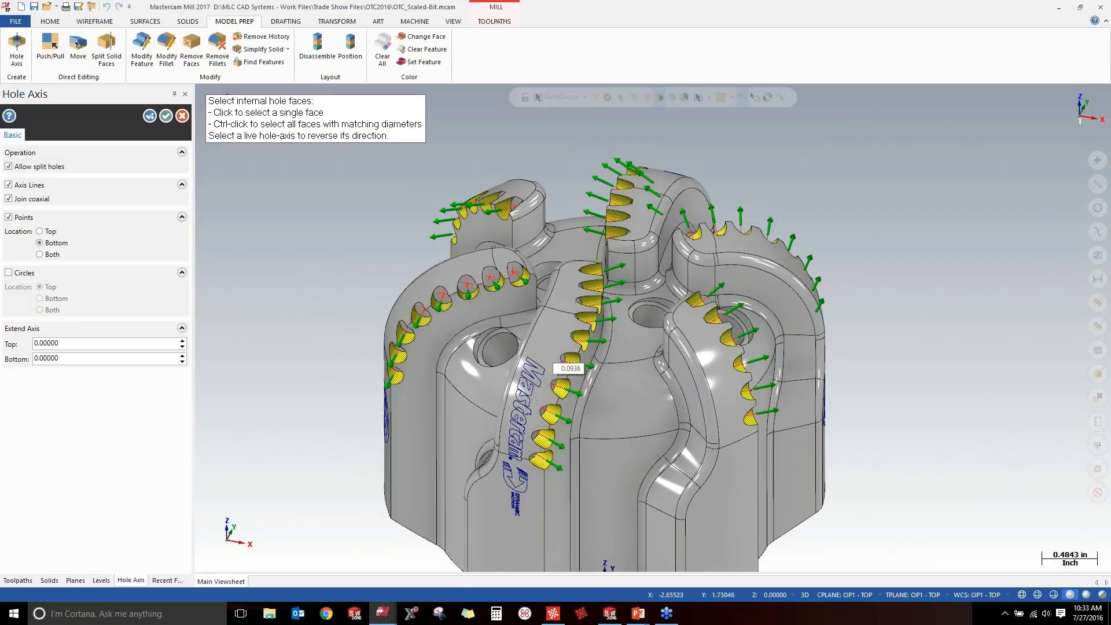
middle_drag(310, 469, 447, 386)
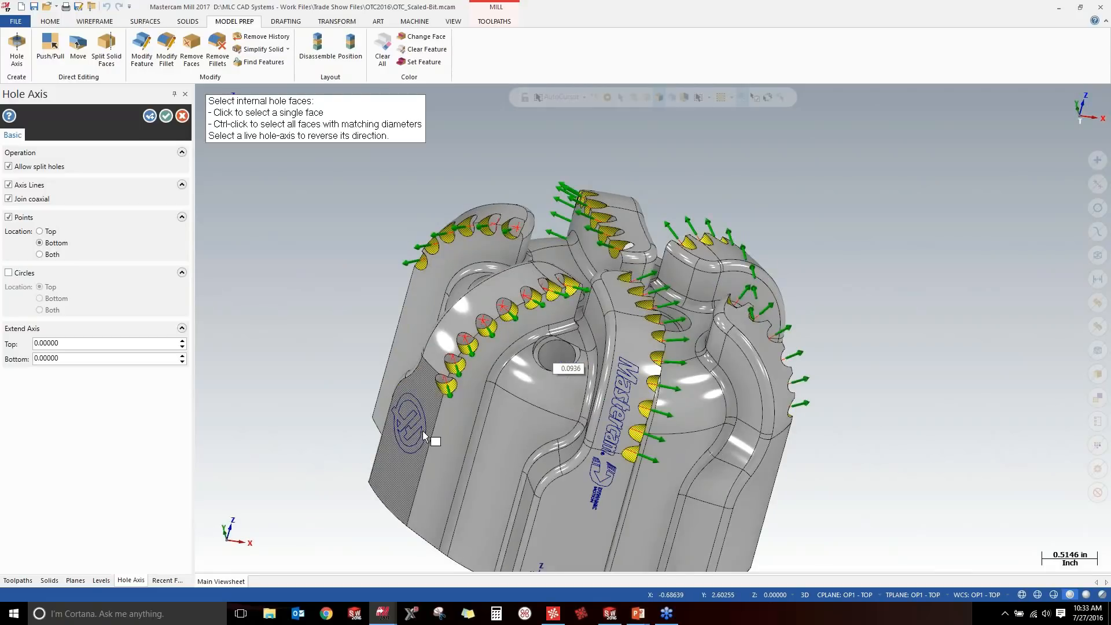
click(166, 116)
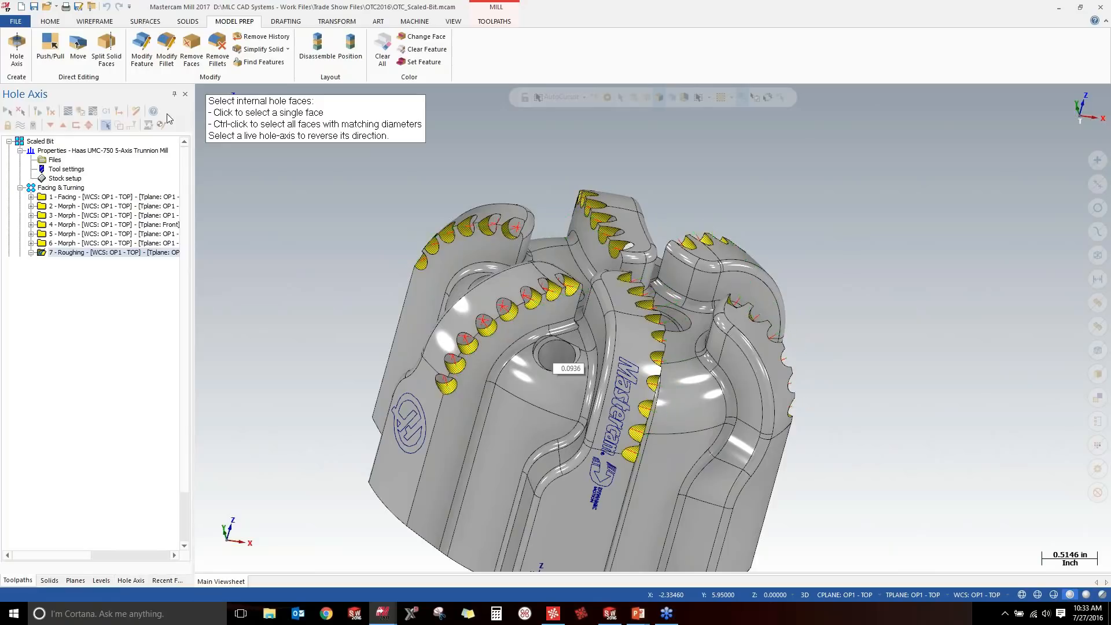
Start a multiaxis Drill toolpath and choose tool 4, the 3/16 2FLT carbide end mill.
scroll(921, 369, up, 2)
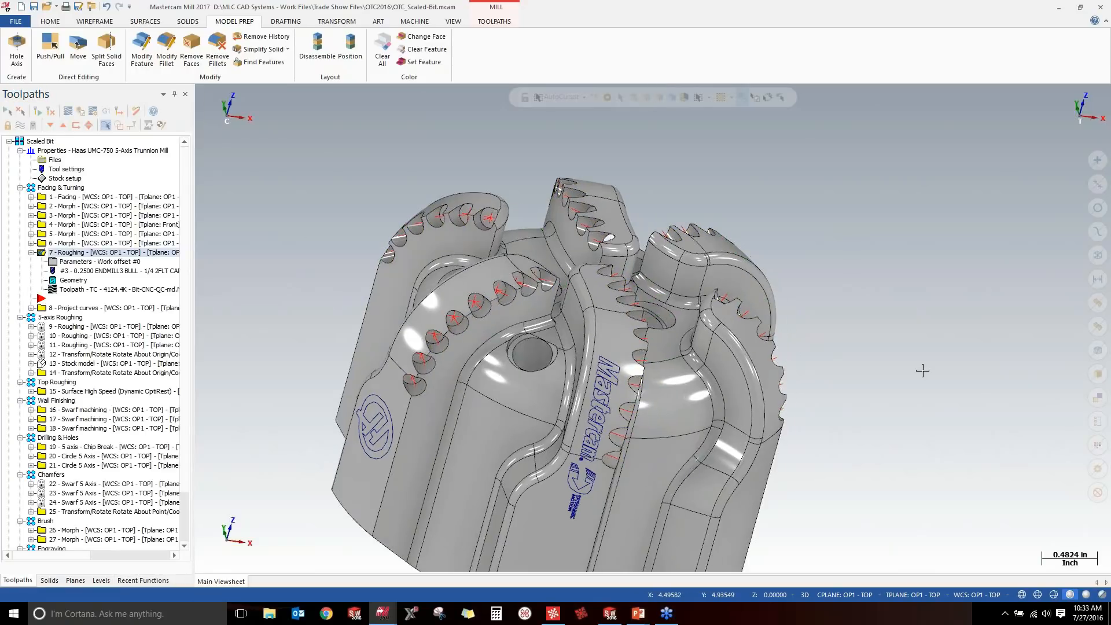
scroll(921, 369, down, 3)
middle_drag(890, 350, 801, 336)
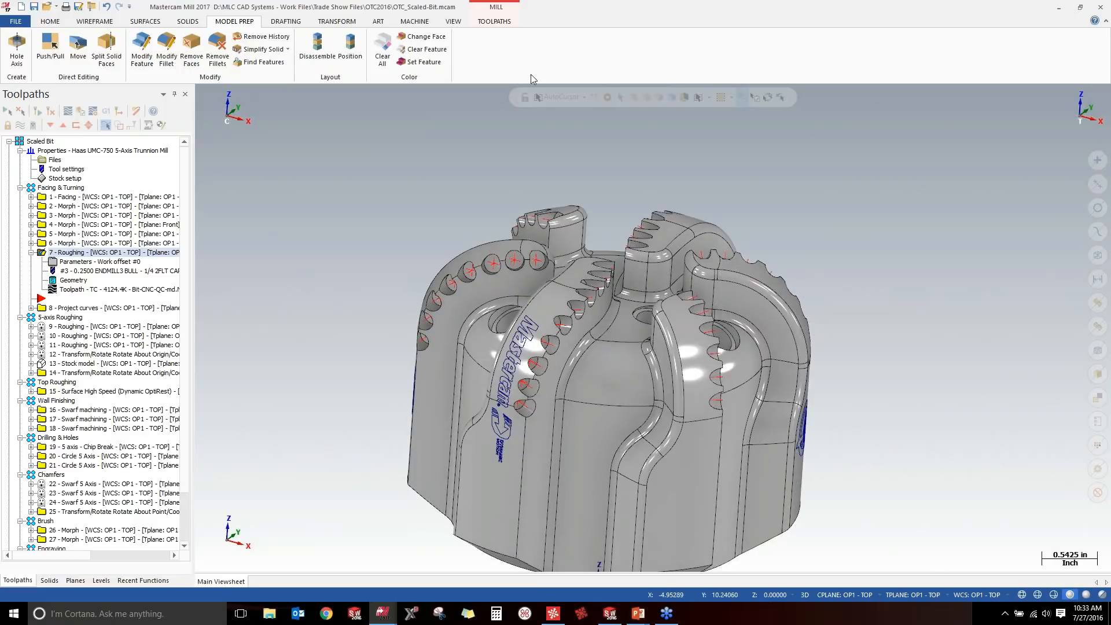
click(490, 26)
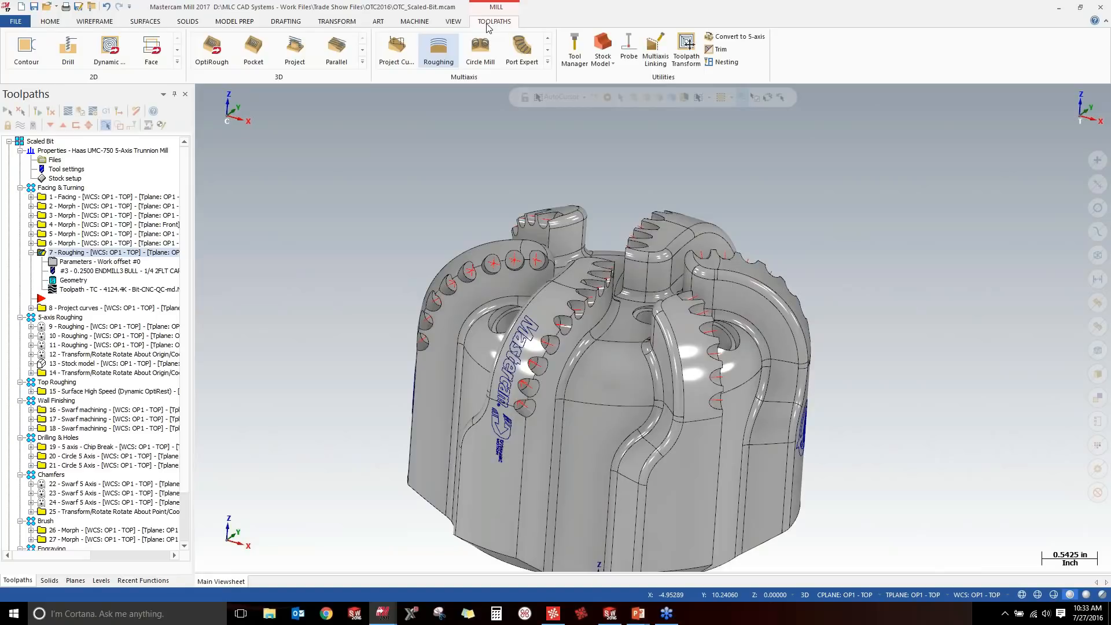
click(547, 64)
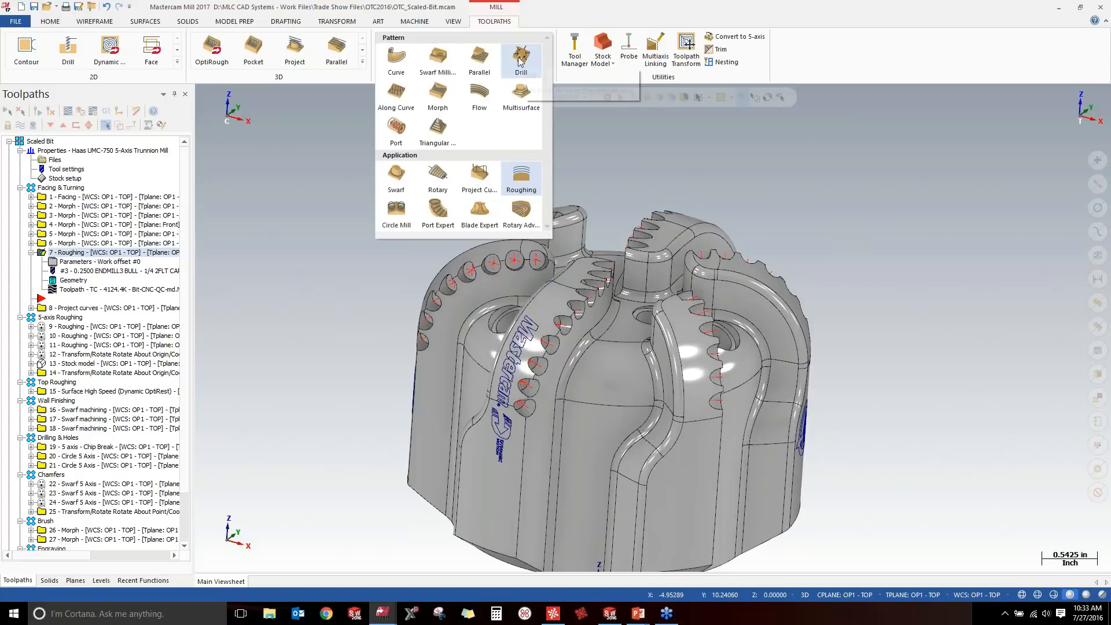
click(226, 121)
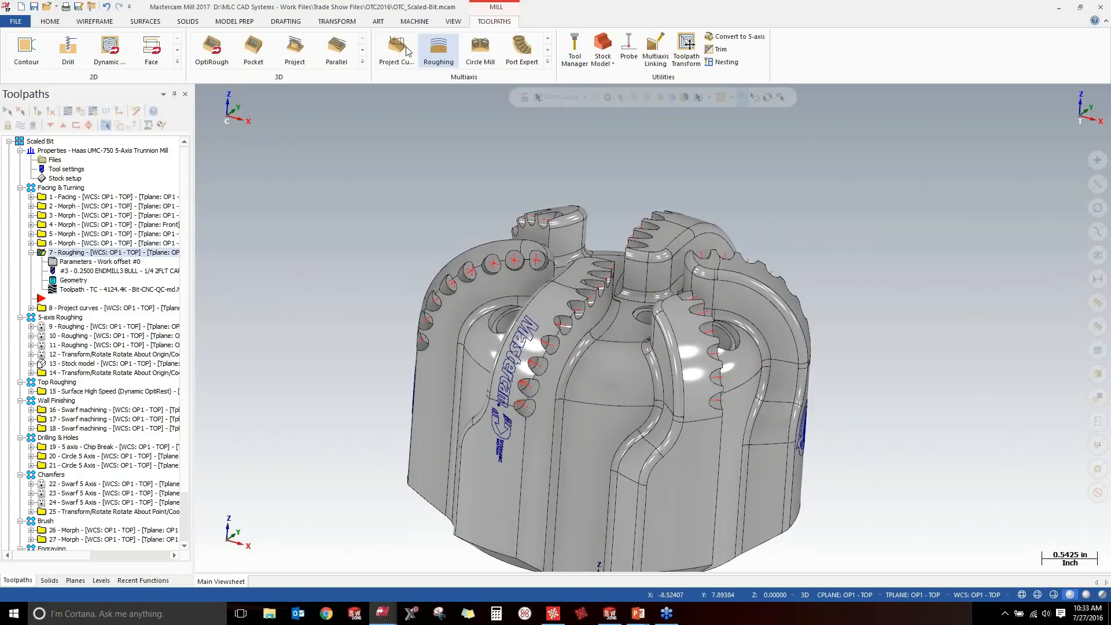
click(548, 62)
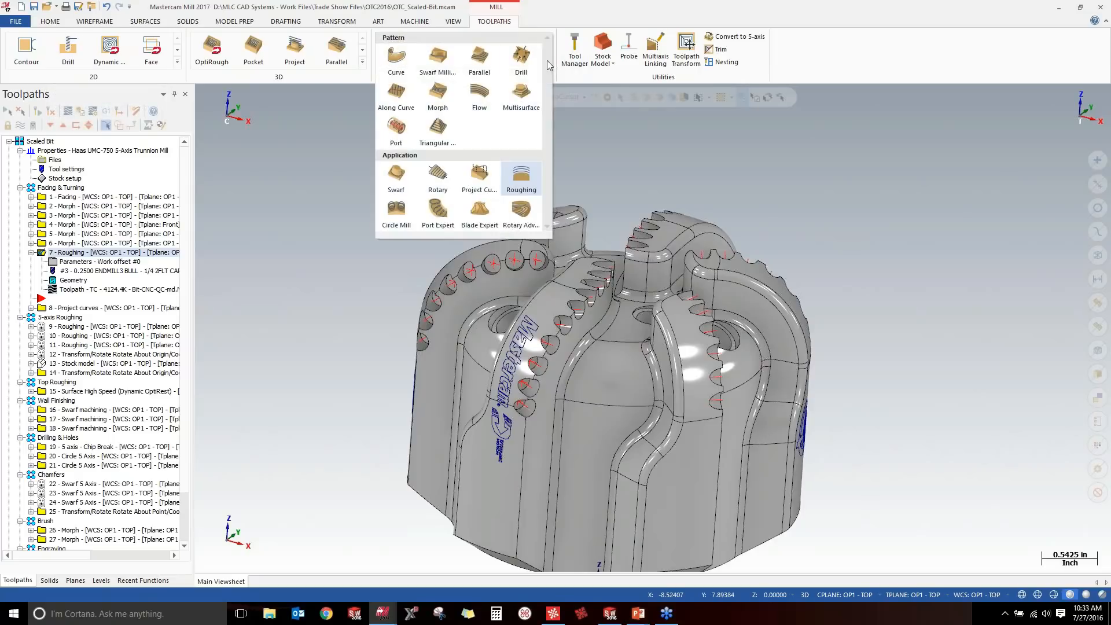
click(527, 62)
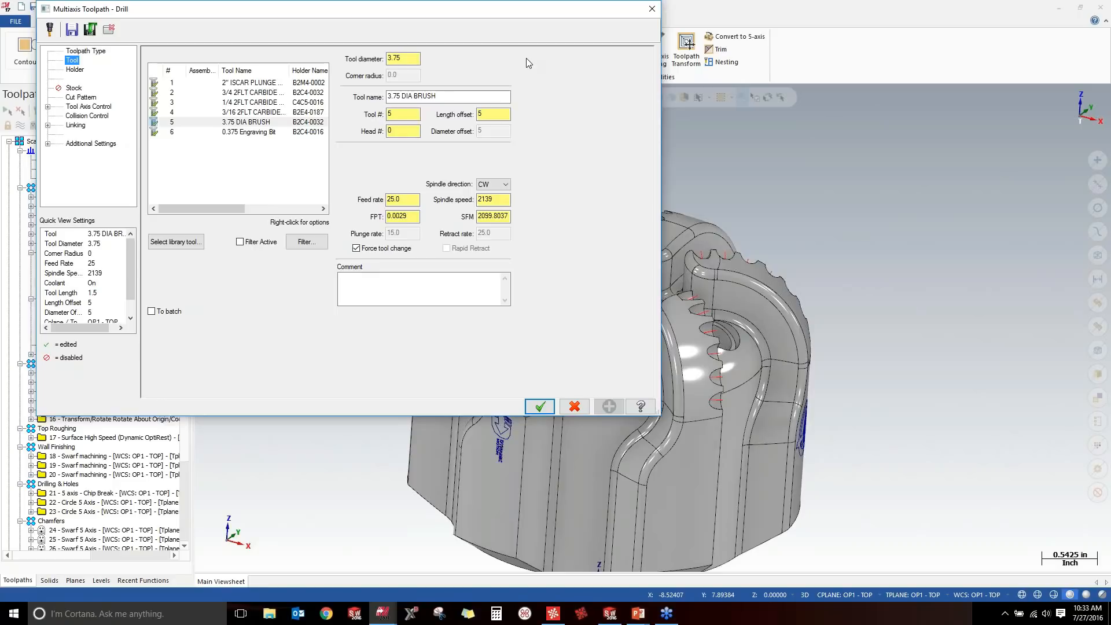
click(222, 113)
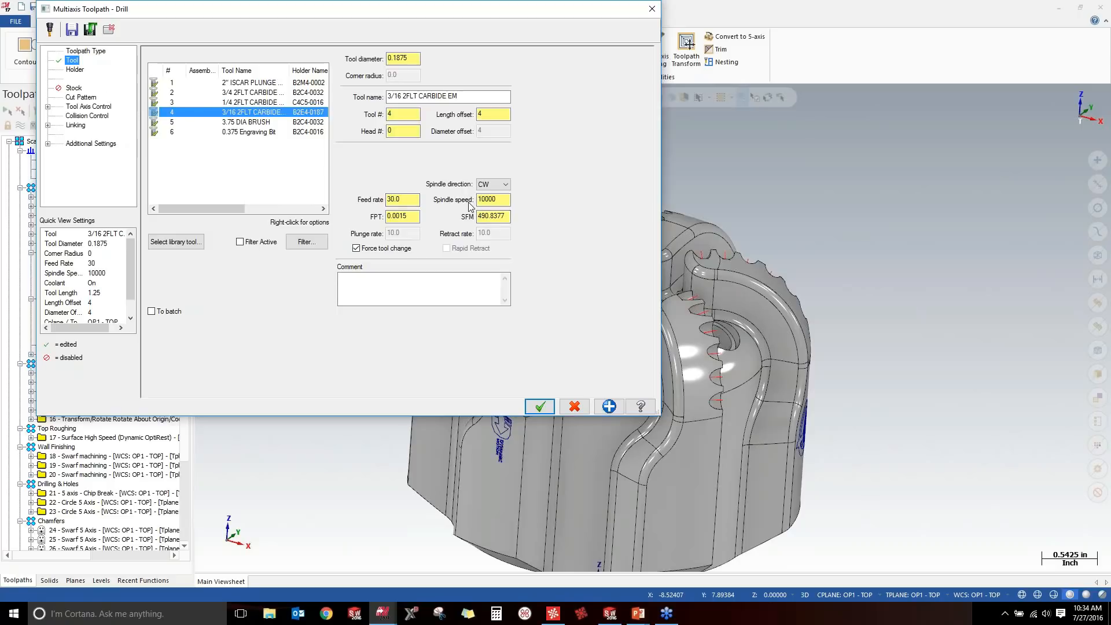
Choose Points/Lines as the cut pattern's entity type and window-select the pocket points across the whole bit.
click(79, 98)
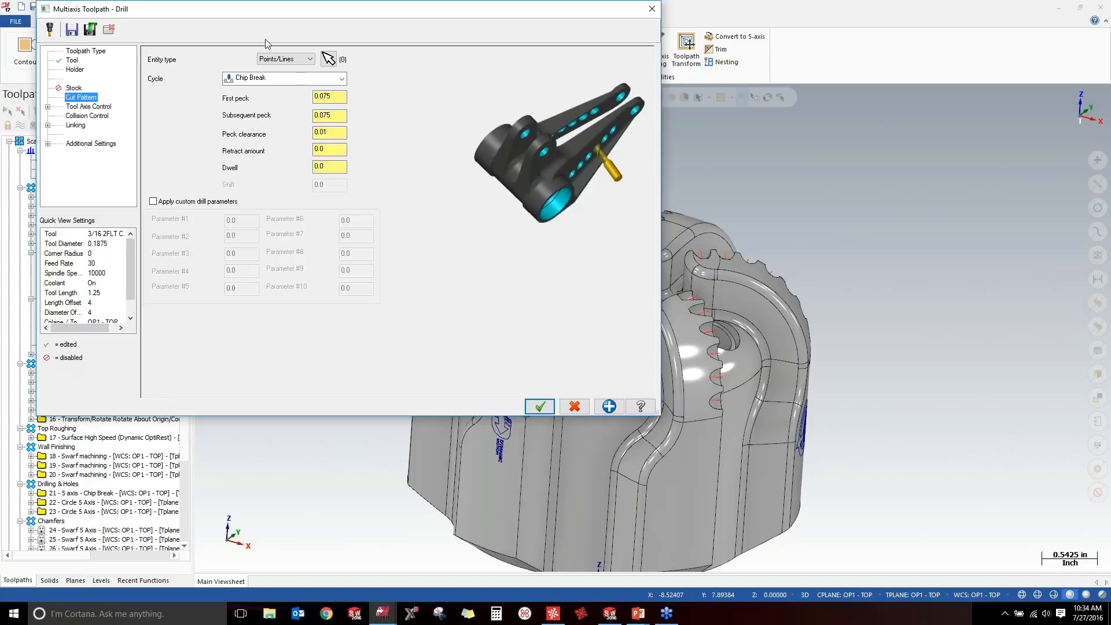
click(306, 60)
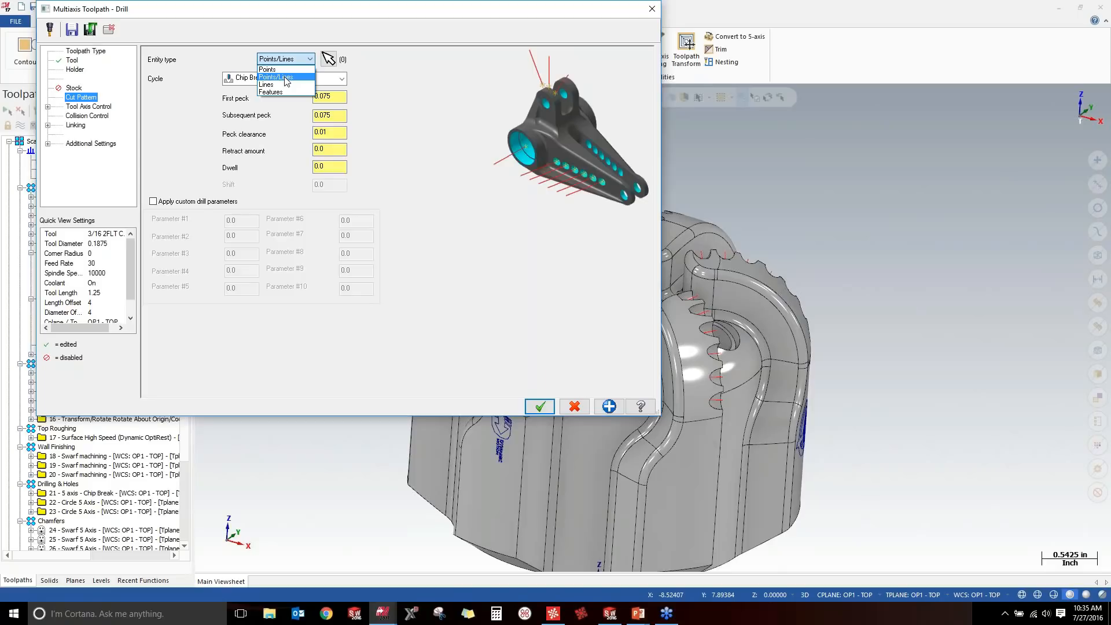
click(285, 77)
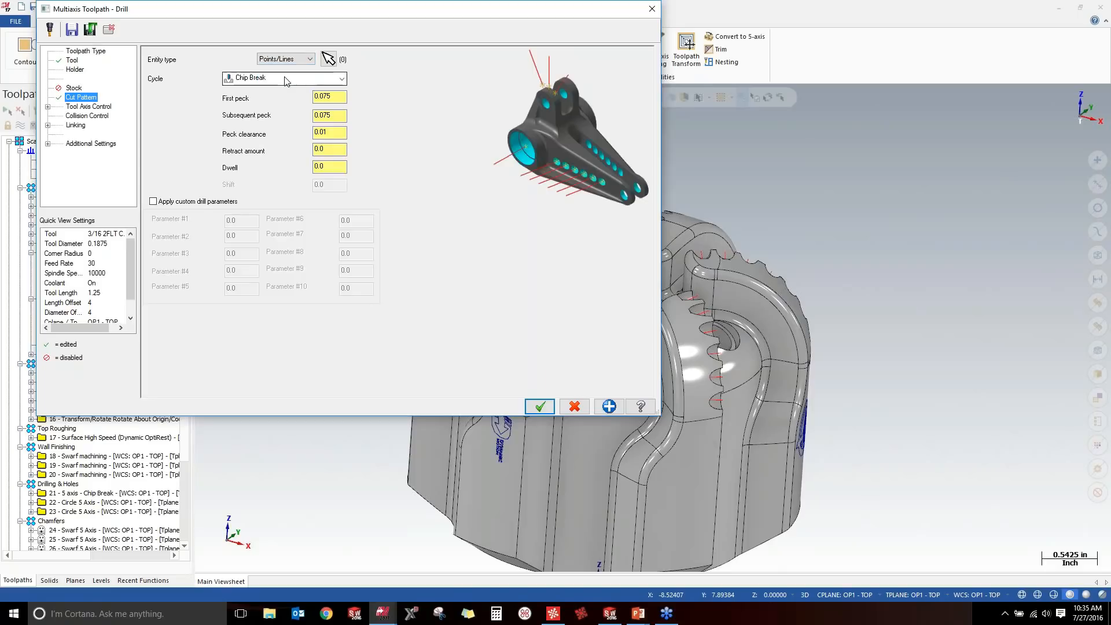
click(328, 60)
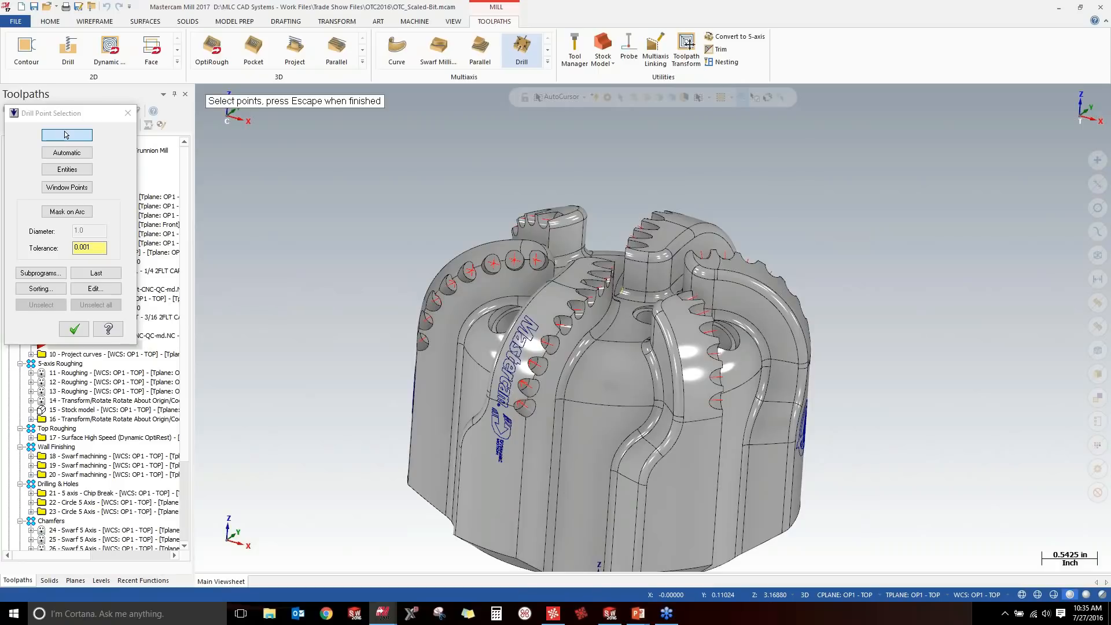
click(72, 187)
click(405, 203)
scroll(578, 301, down, 2)
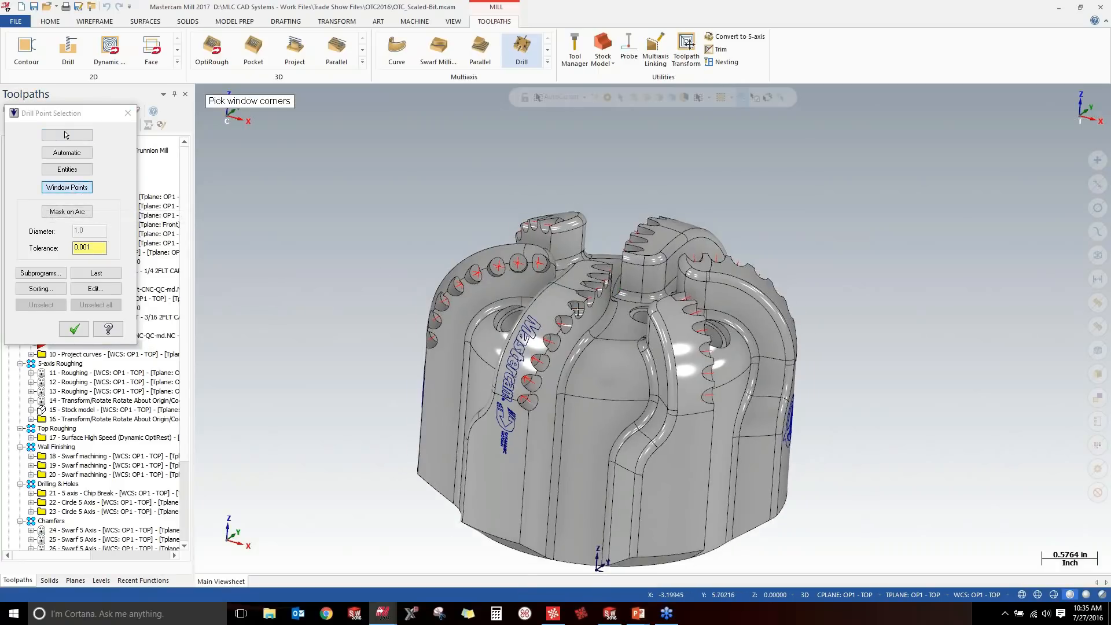
click(708, 442)
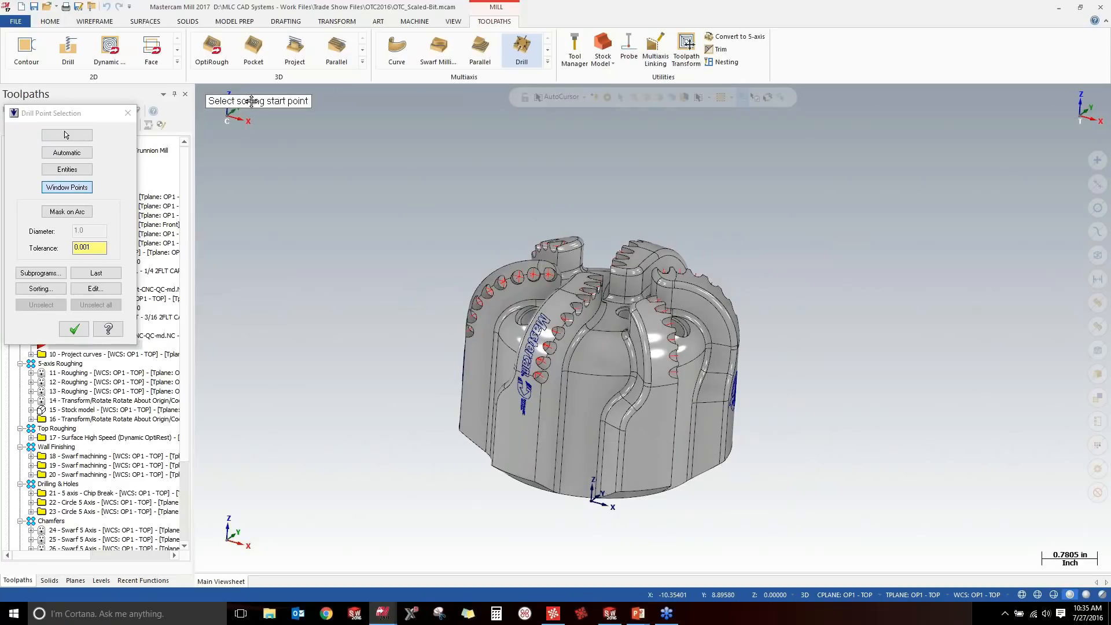
Make the bit translucent, pick the lowest pocket point on the Mastercam-lettered blade as the sorting start, and accept the drill points.
click(1101, 596)
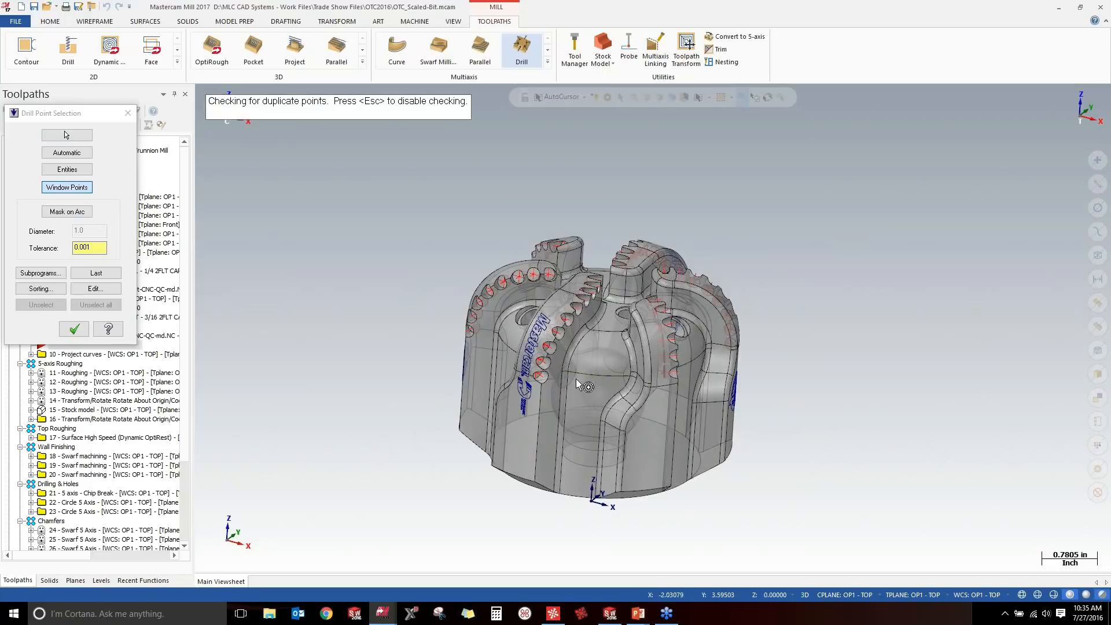
scroll(549, 389, up, 2)
scroll(549, 389, up, 2)
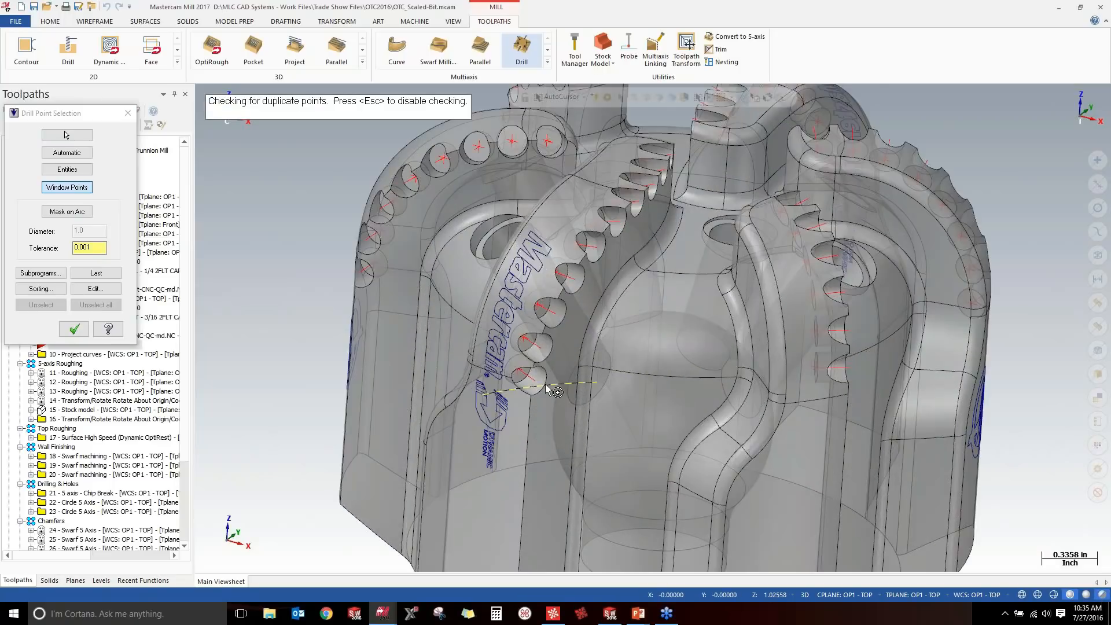
scroll(521, 382, up, 1)
click(518, 378)
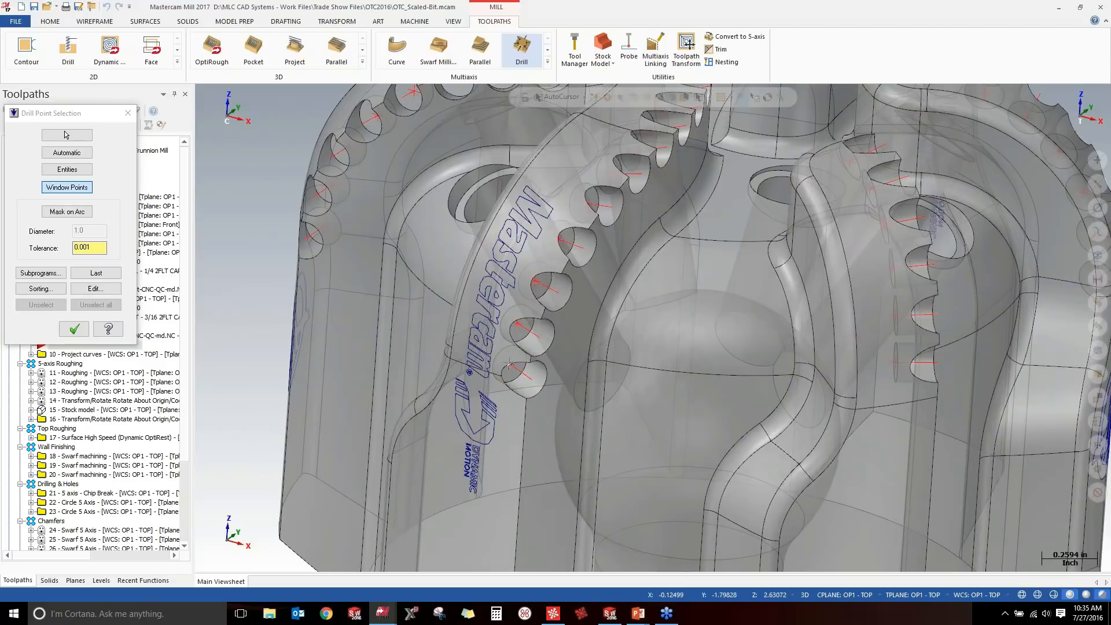
scroll(595, 413, down, 2)
mouse_move(595, 414)
middle_down()
mouse_move(654, 443)
mouse_move(584, 424)
middle_up()
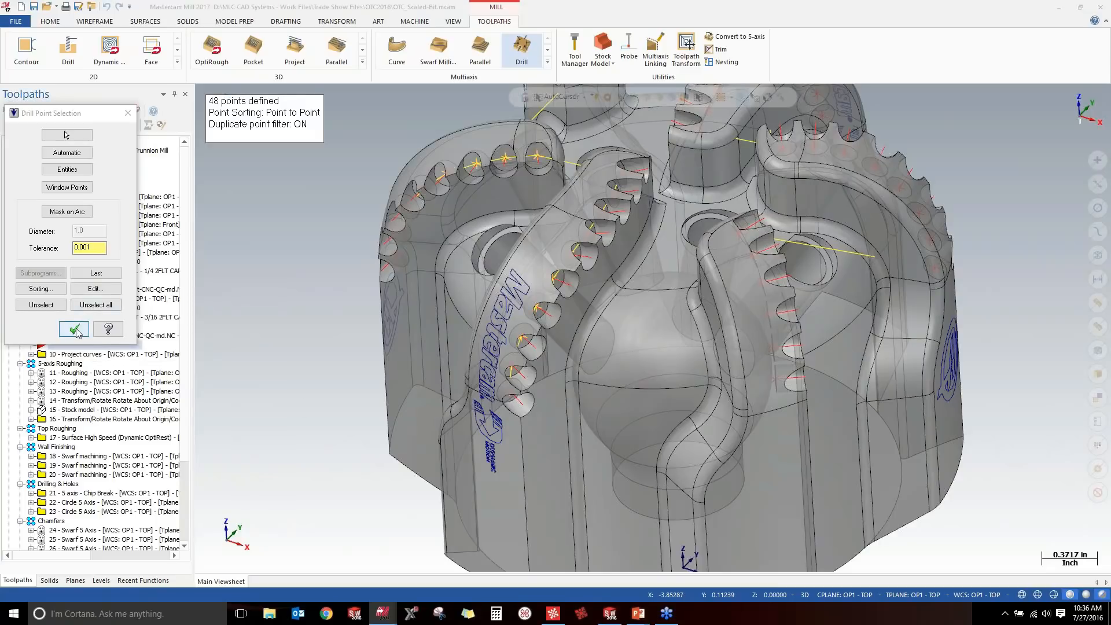
click(74, 329)
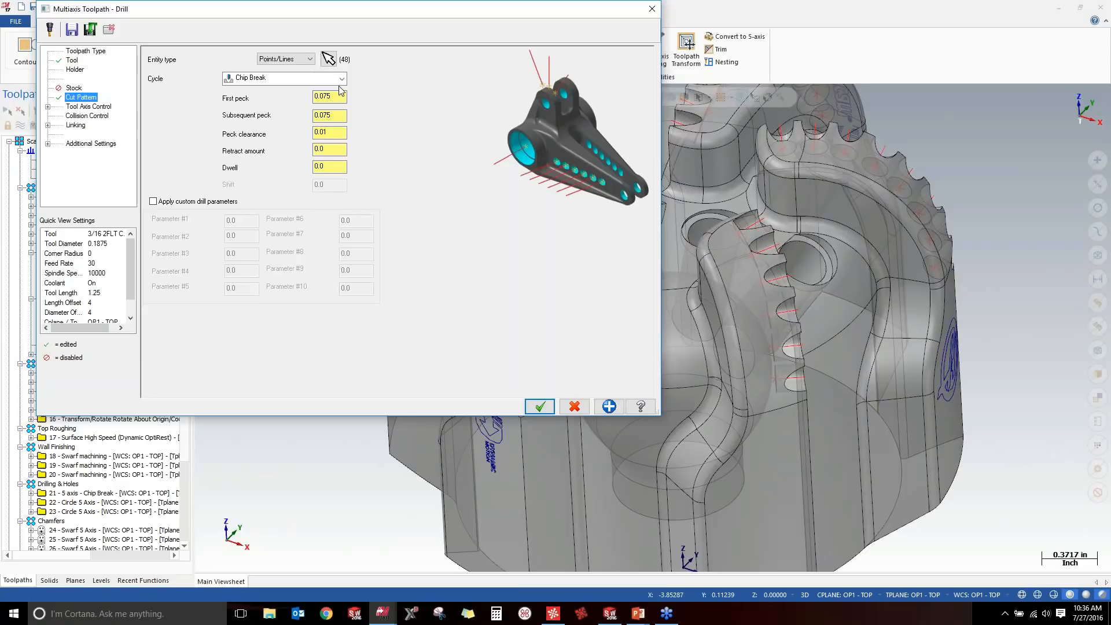
Set the drill cycle to Drill/Counterbore and the tool axis output format to 5 axis.
click(340, 78)
click(318, 91)
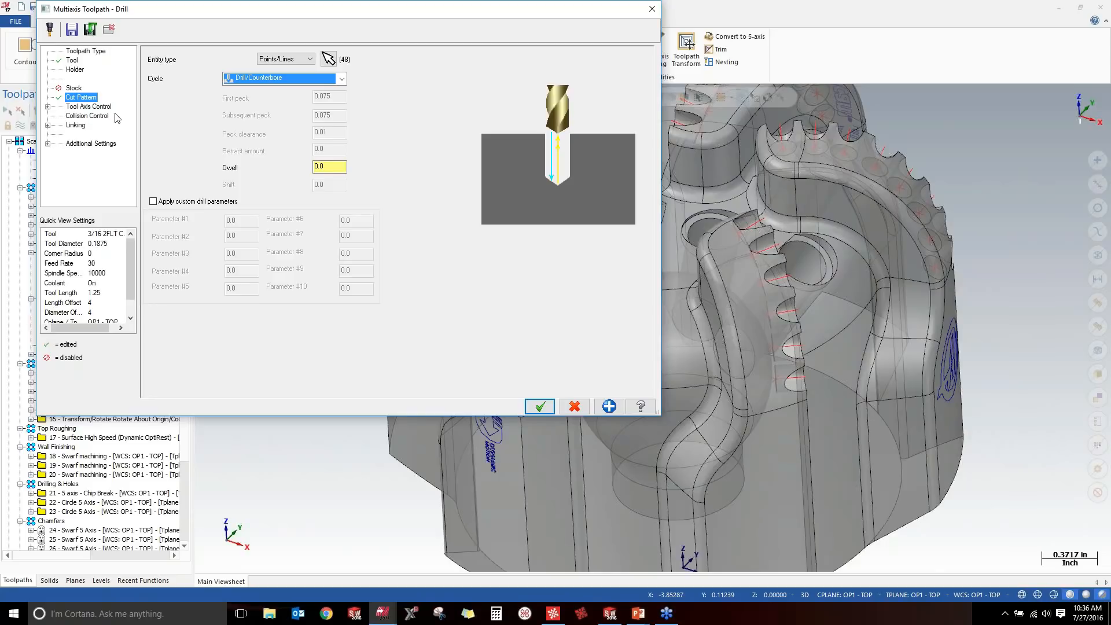
click(97, 108)
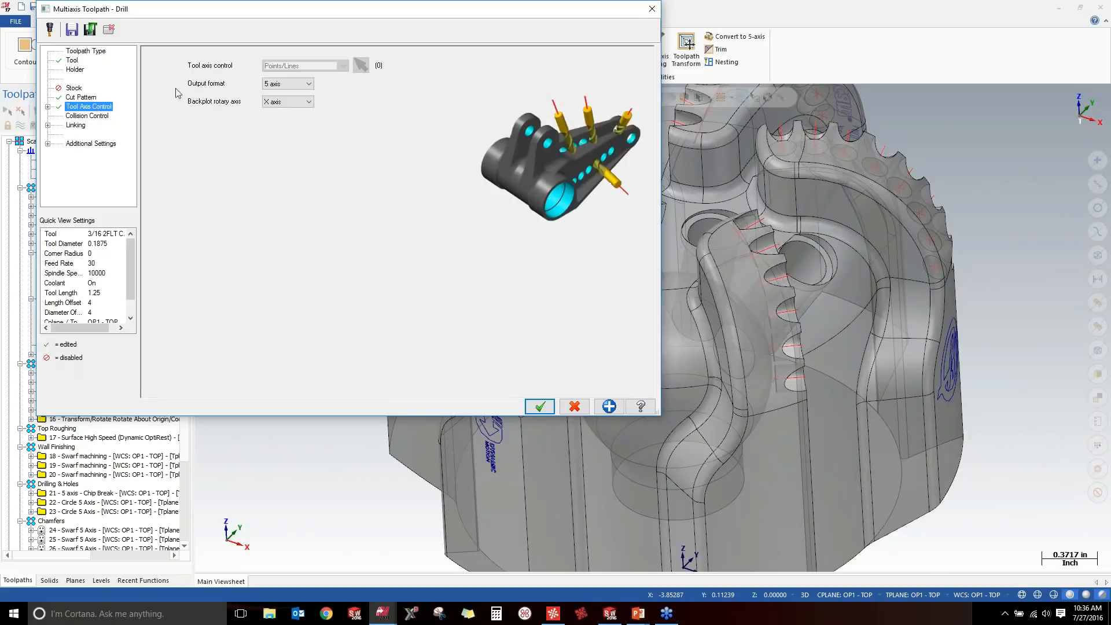
click(298, 88)
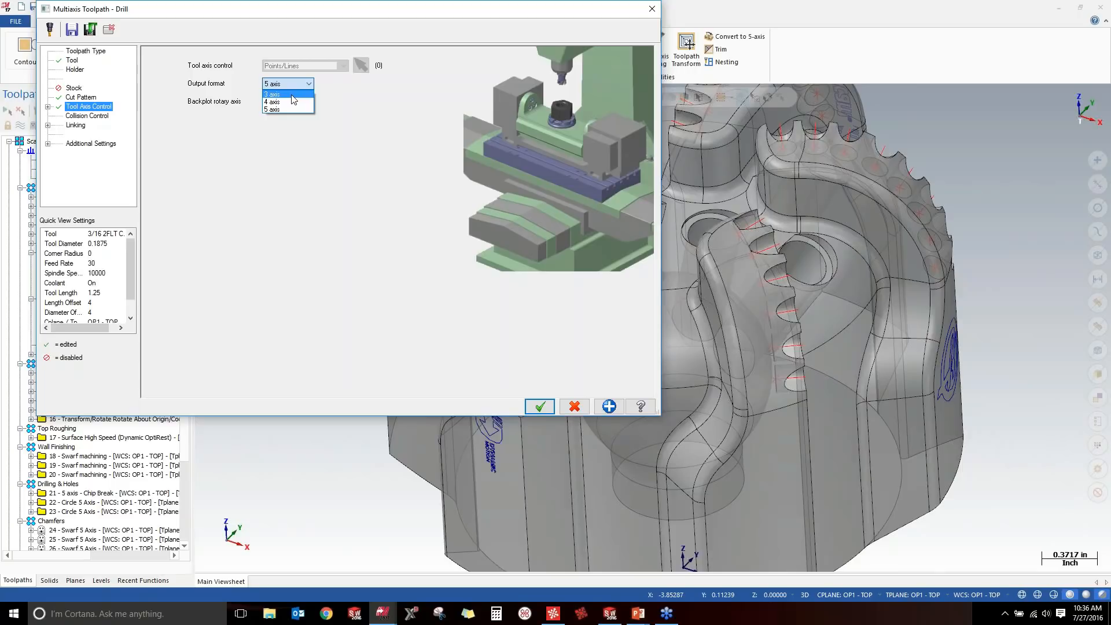
click(287, 110)
Try out tip compensation and the Original point tip control for the drill's collision control, returning to Projected point without compensation.
click(85, 118)
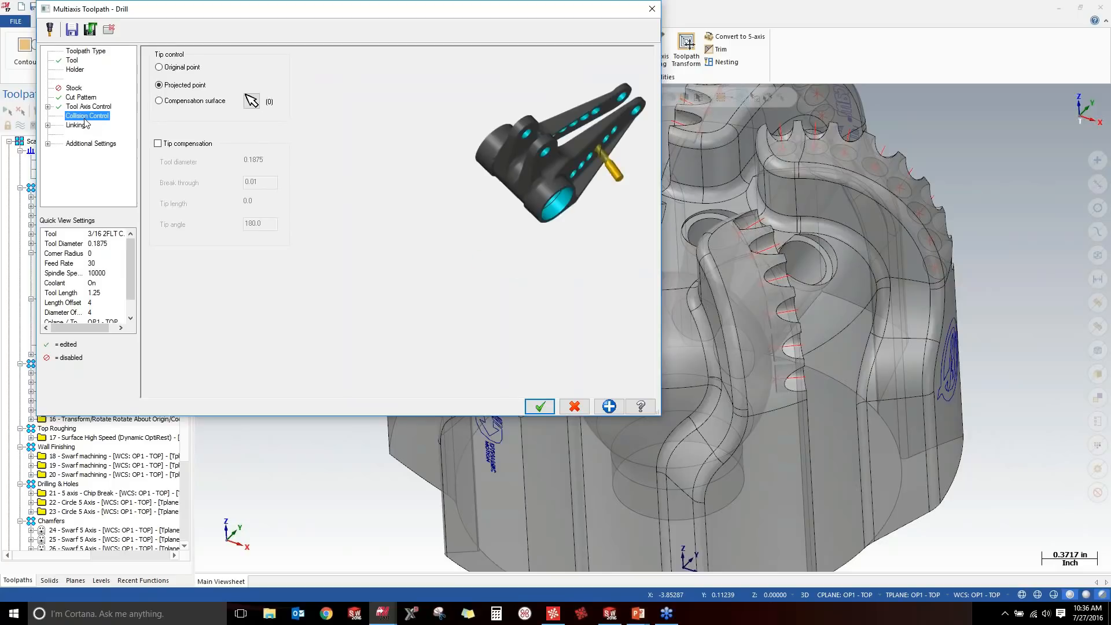
click(166, 144)
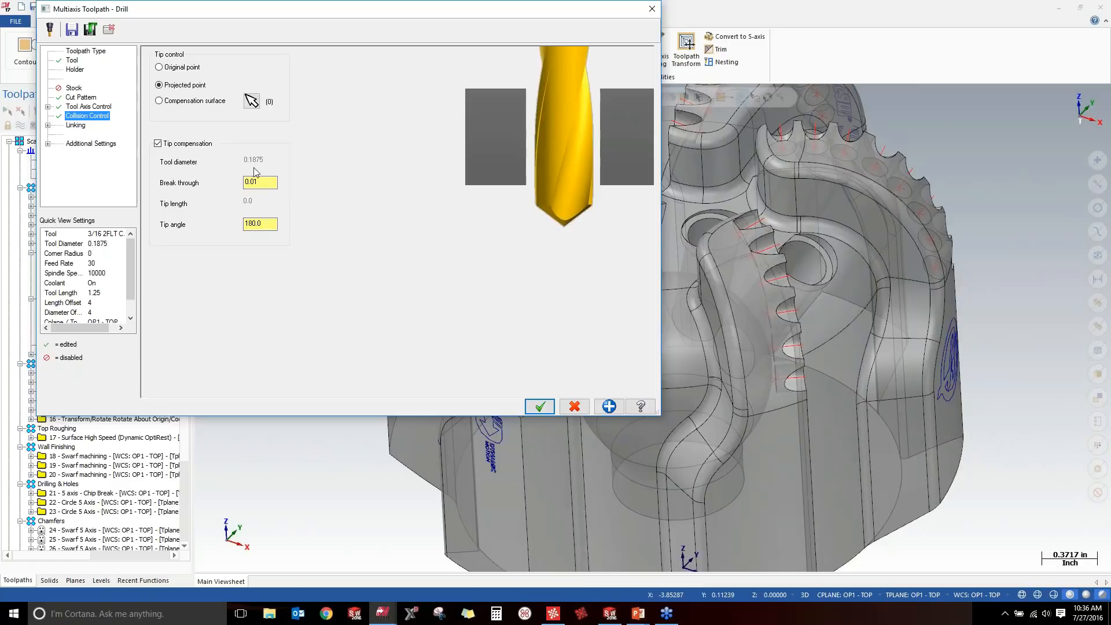
click(266, 184)
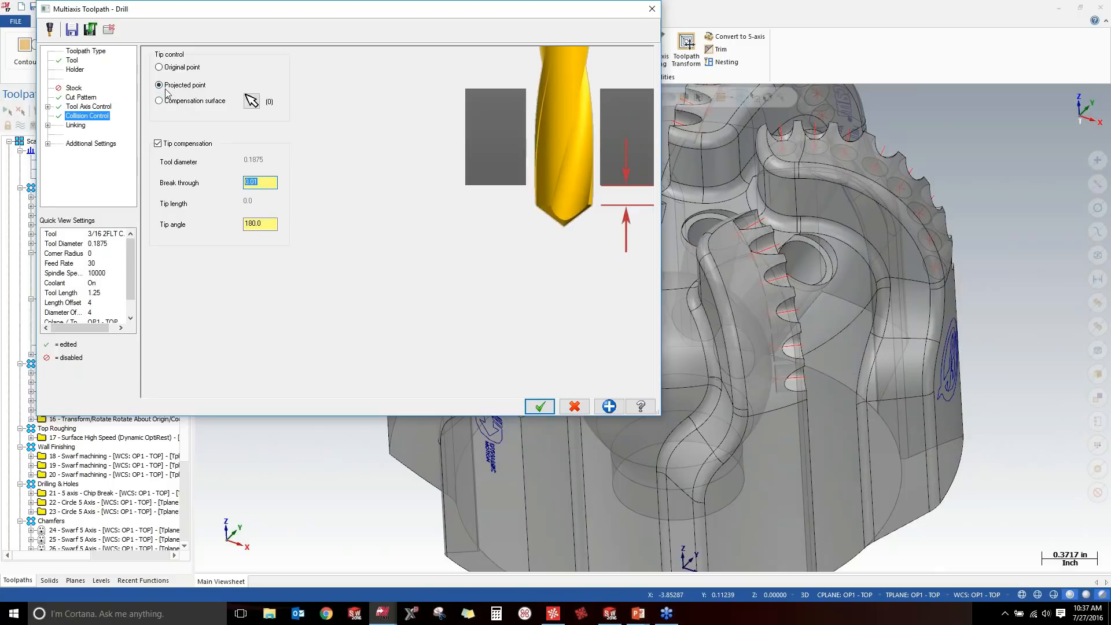
click(159, 68)
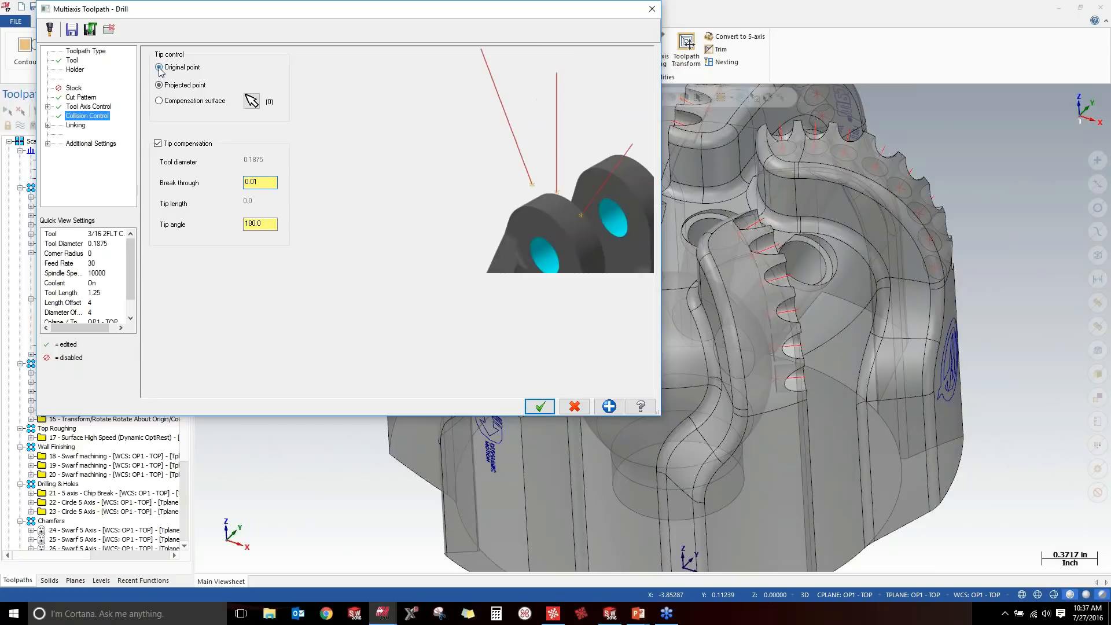
click(158, 85)
click(158, 144)
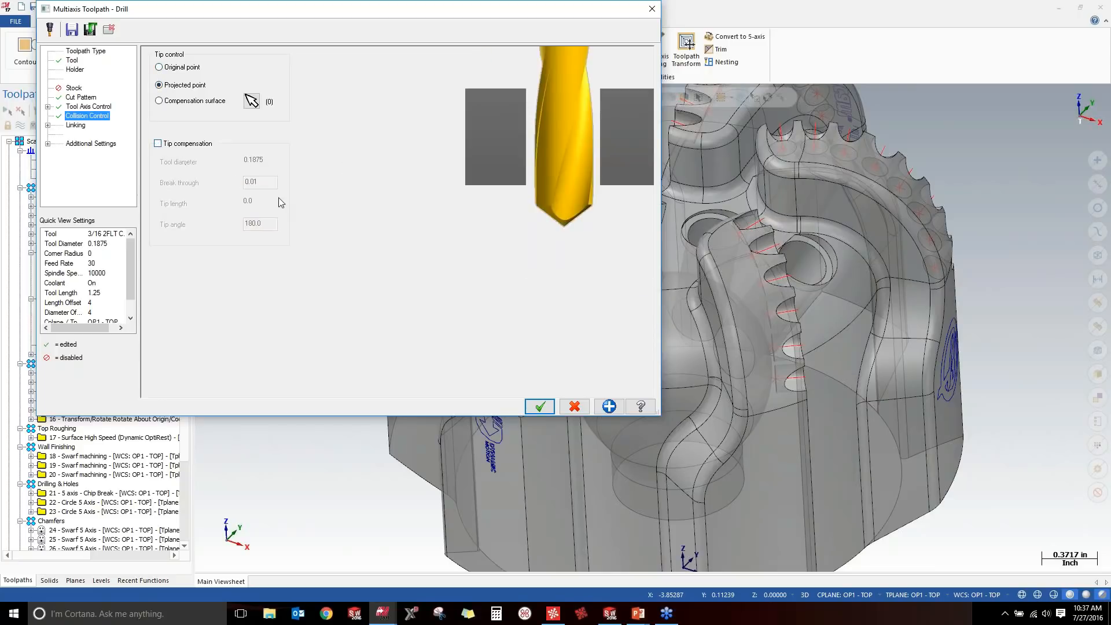
Check the drill's linking feed and depth values, accept the toolpath, and backplot it on the bit.
click(76, 125)
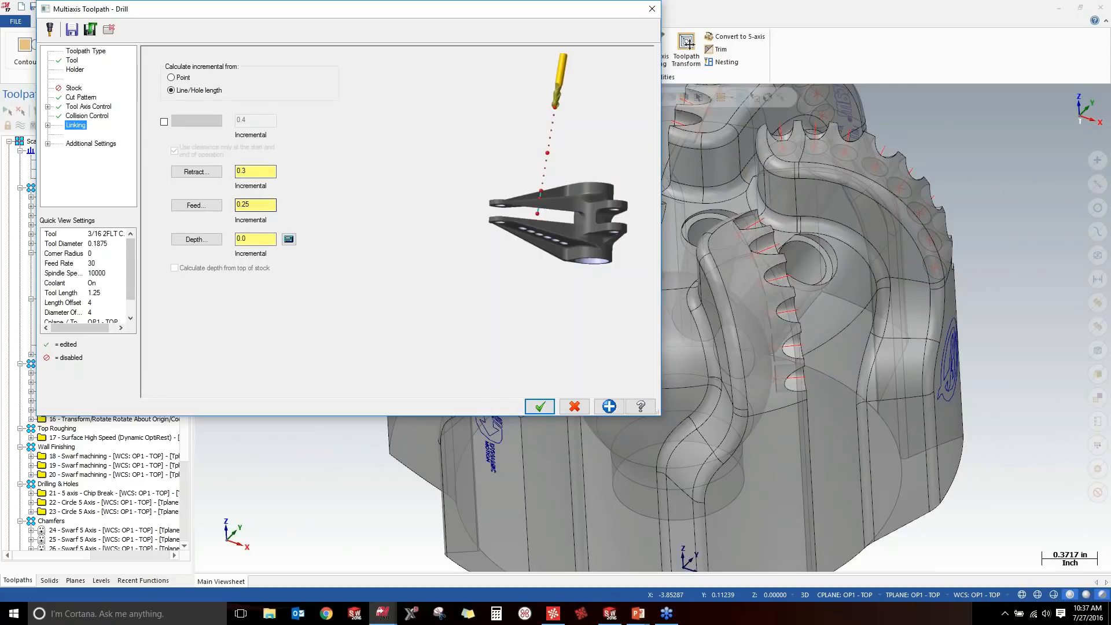
click(265, 205)
click(266, 239)
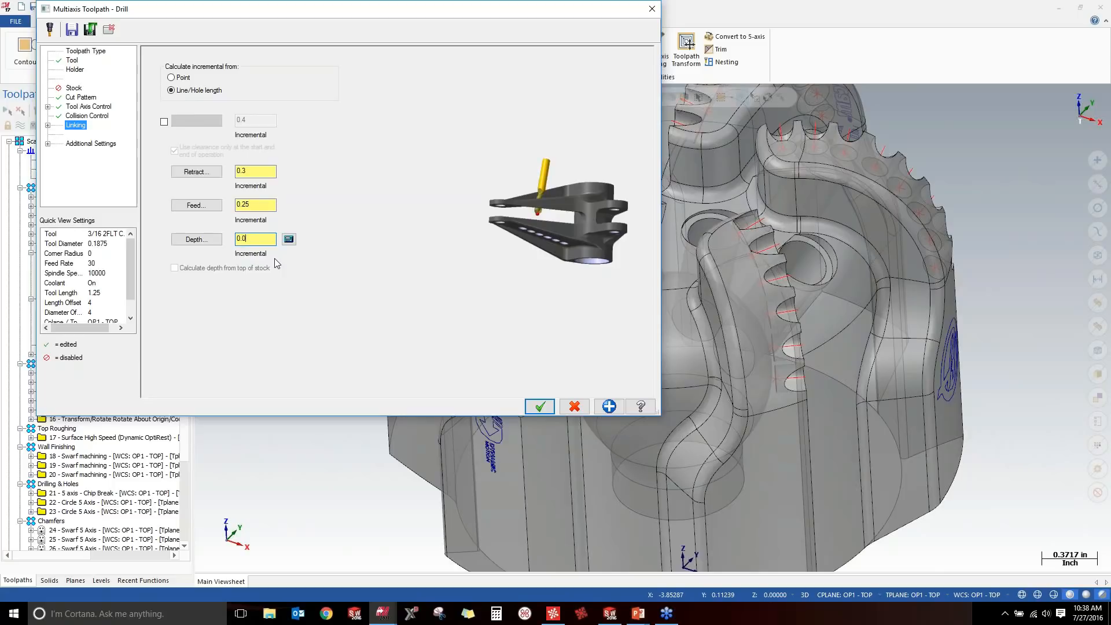
click(536, 405)
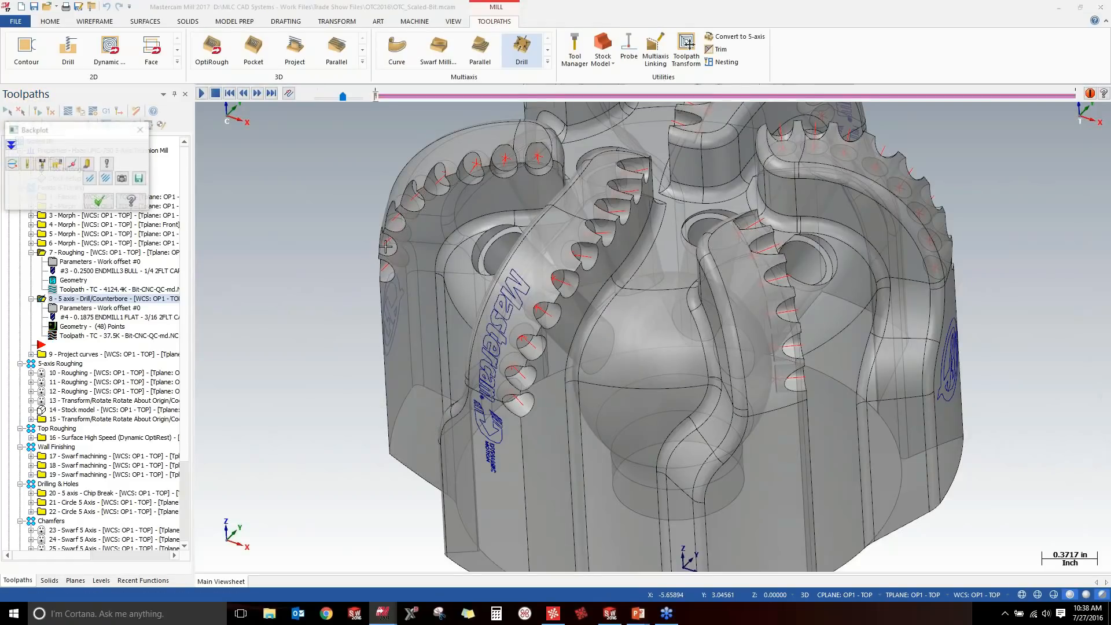
scroll(401, 270, down, 6)
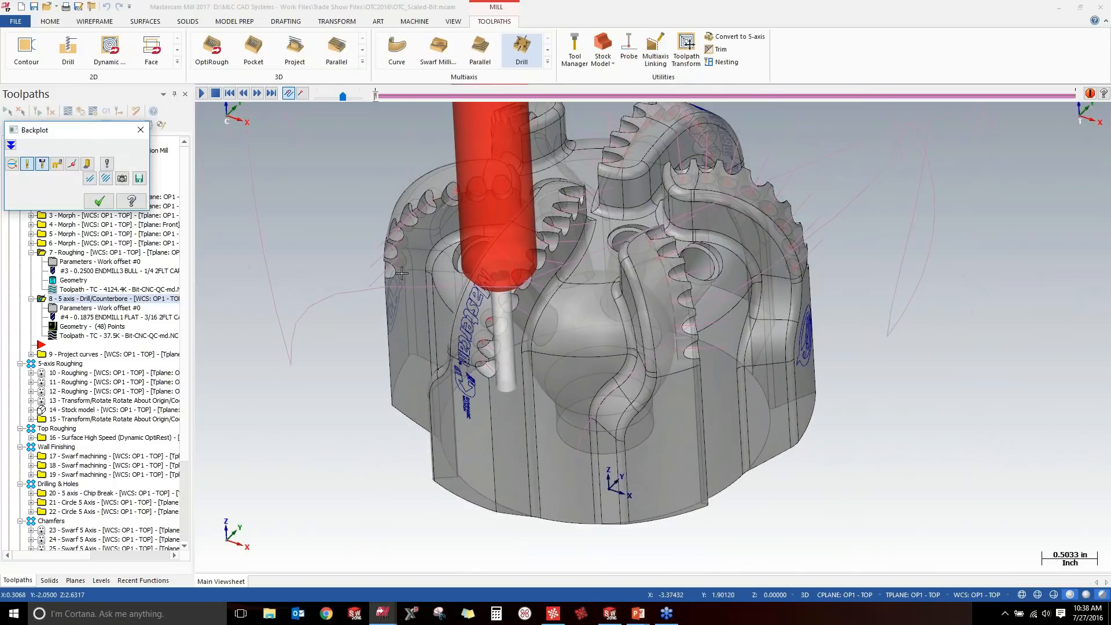
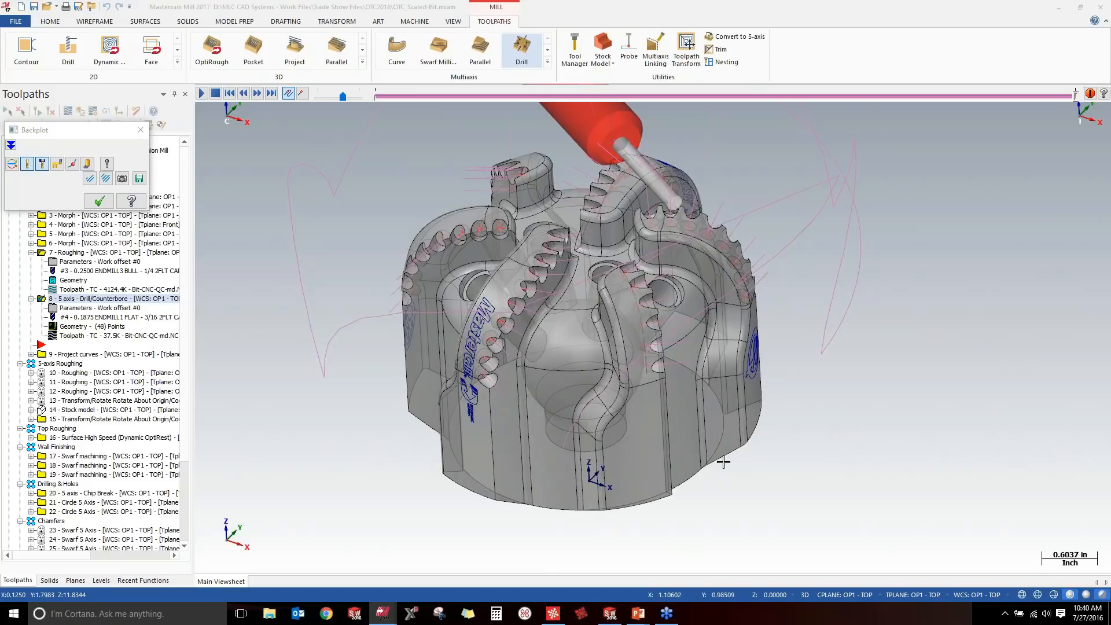
Switch to SOLIDWORKS with the Shaft-Shortened part open and examine the shaft with its lathe toolpaths.
mouse_move(611, 614)
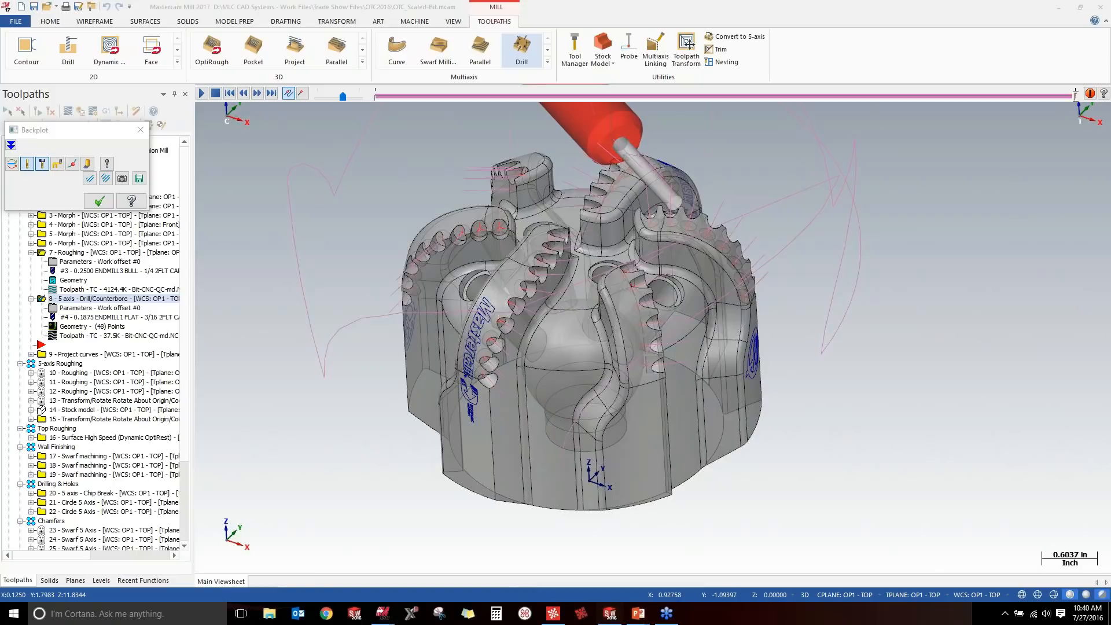
click(611, 614)
scroll(861, 347, up, 3)
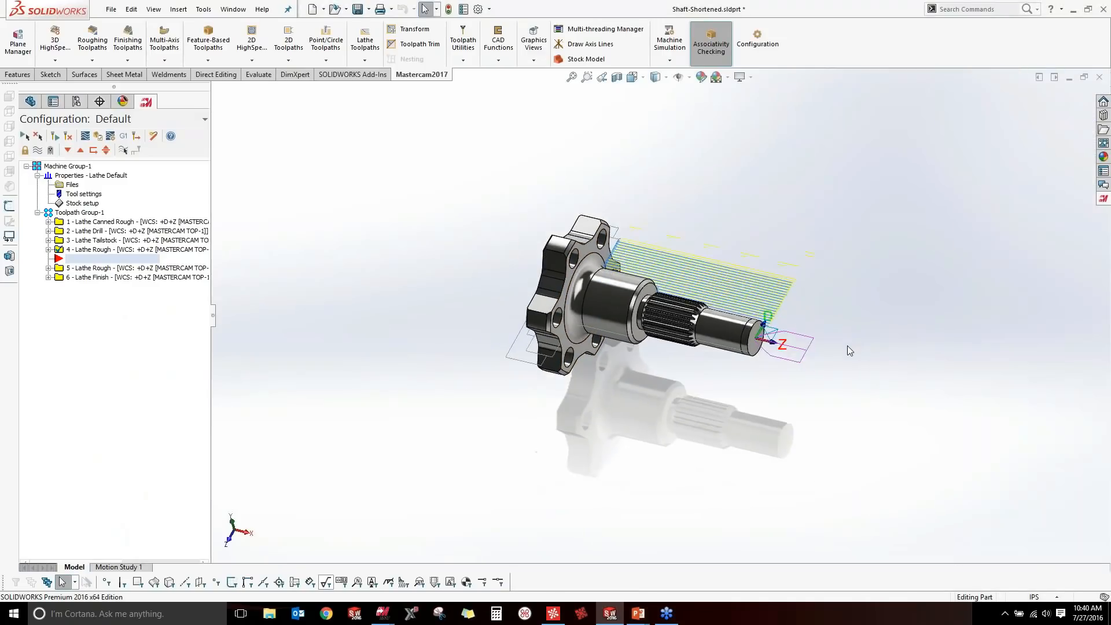
scroll(732, 325, down, 2)
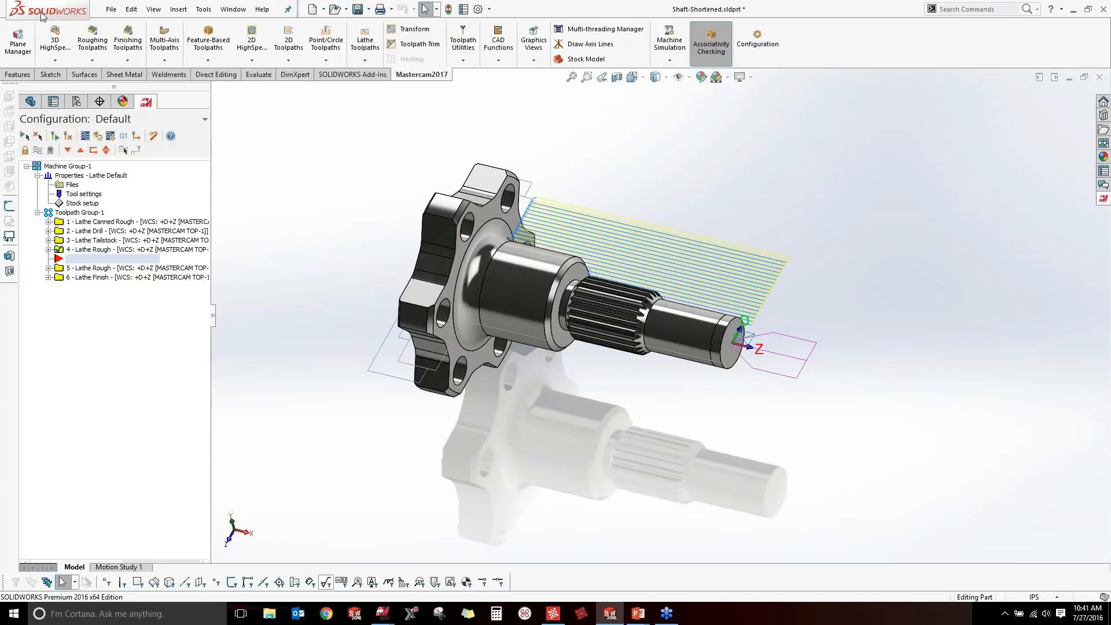
Look through the SOLIDWORKS Add-Ins, Features and Sketch command sets and return to the Mastercam2017 commands.
click(375, 77)
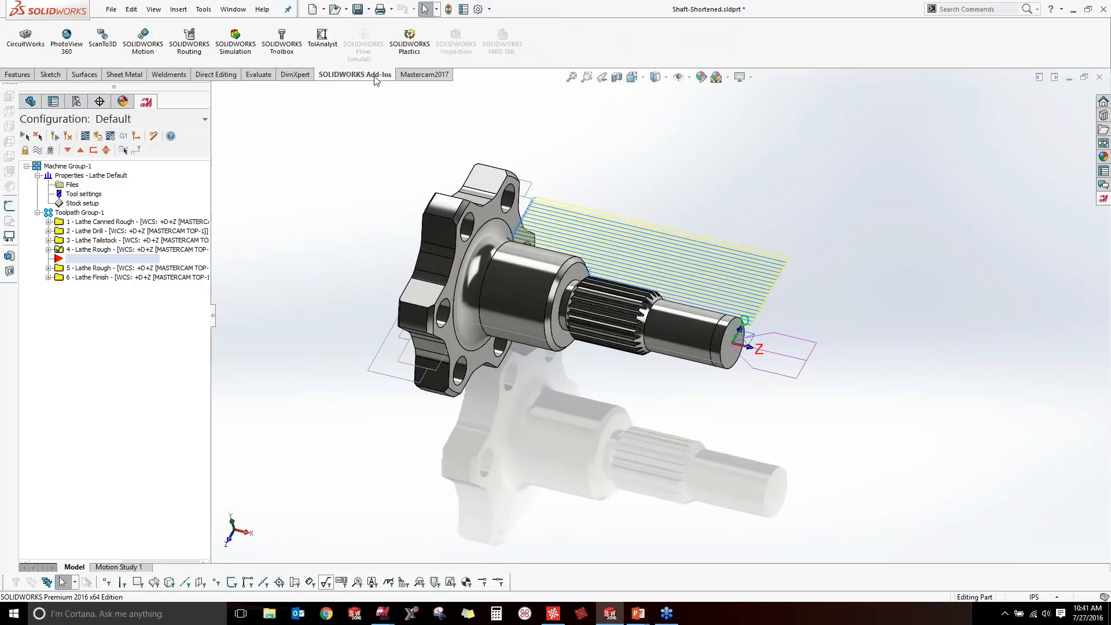
click(425, 76)
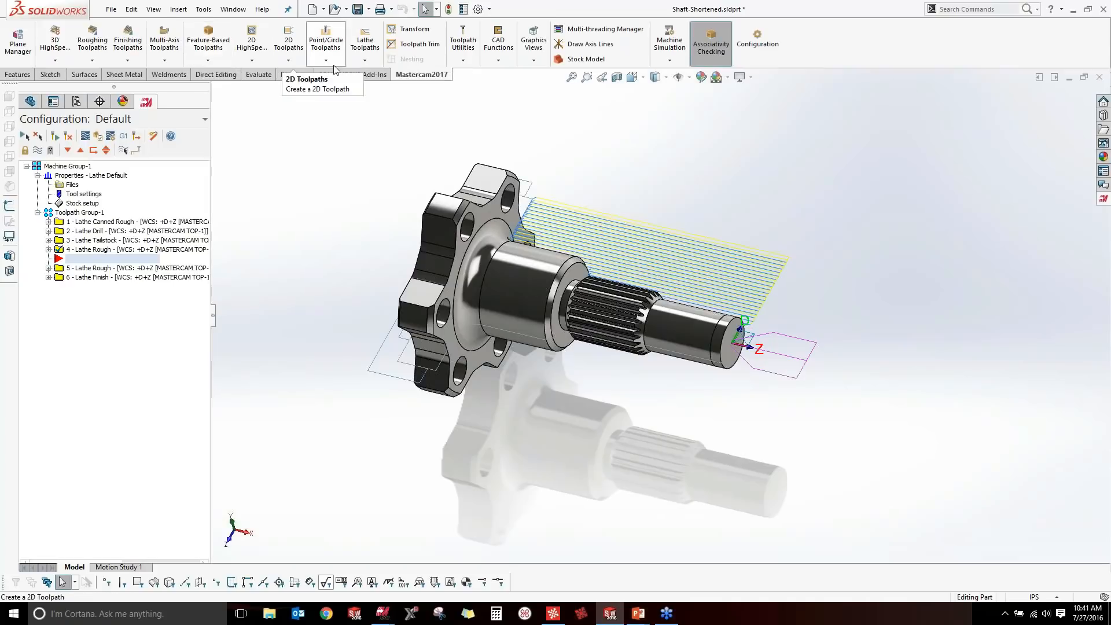
click(18, 76)
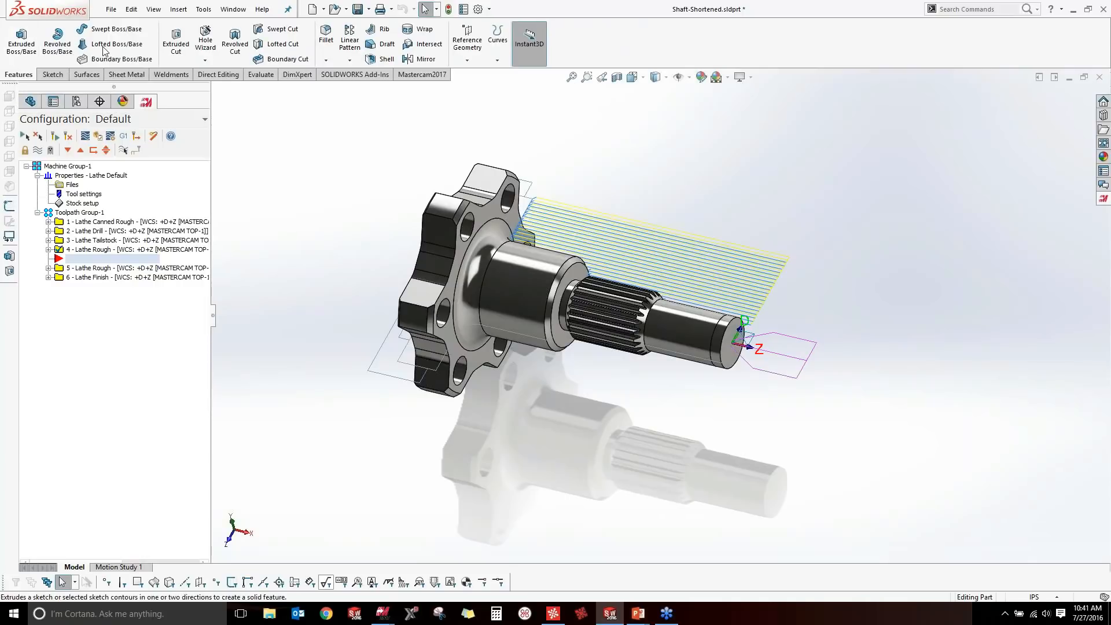
click(53, 79)
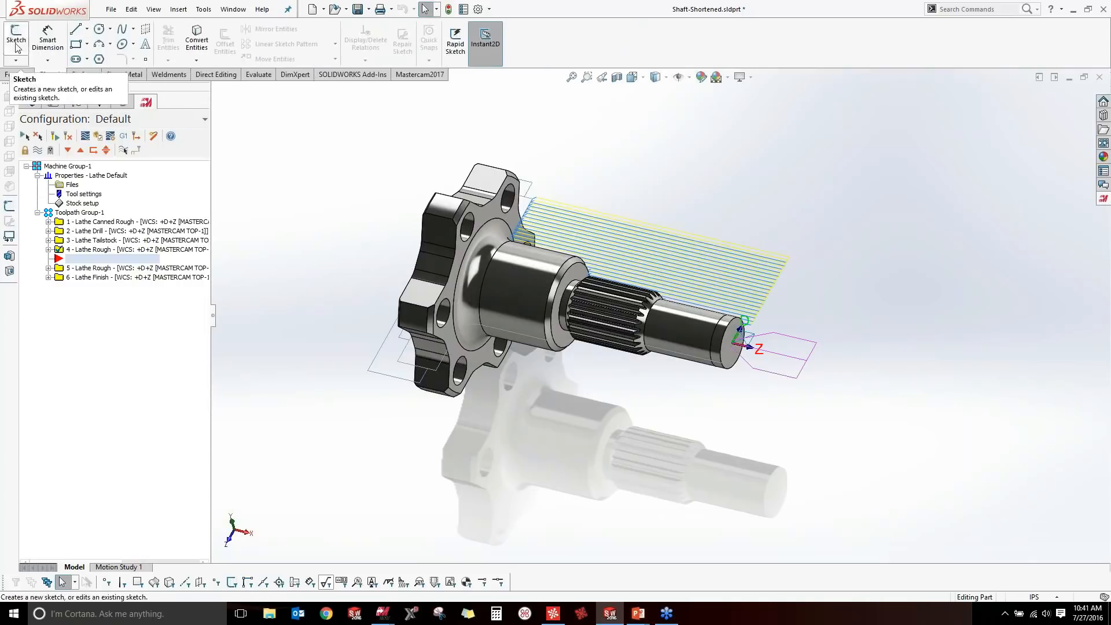
click(414, 76)
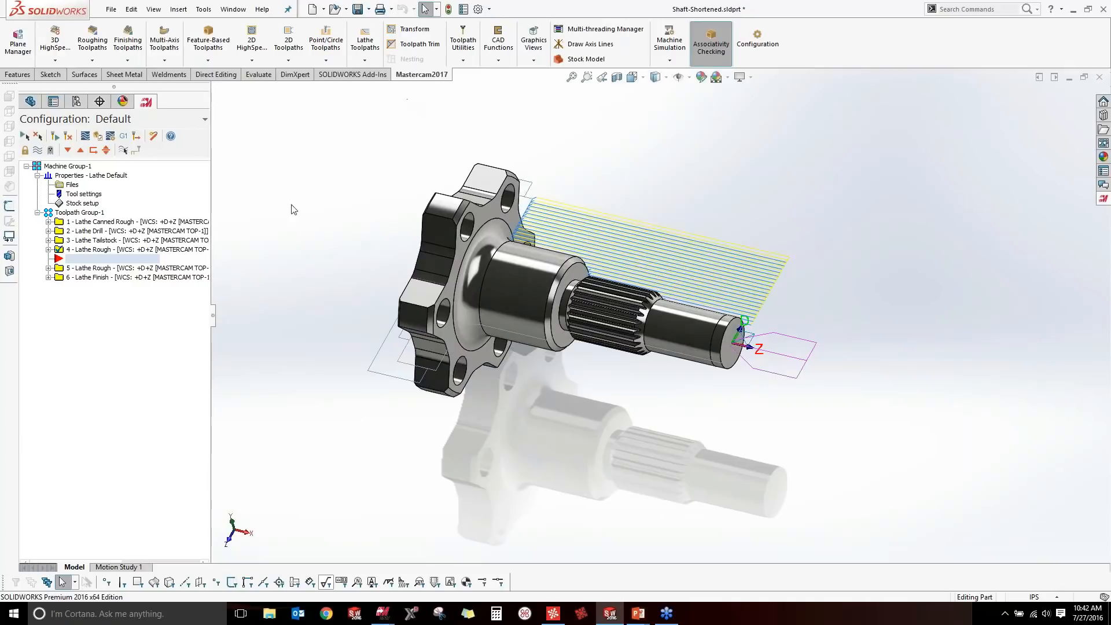
Select lathe operations 1 through 4 and open them for verification in a maximized Mastercam Simulator.
click(87, 221)
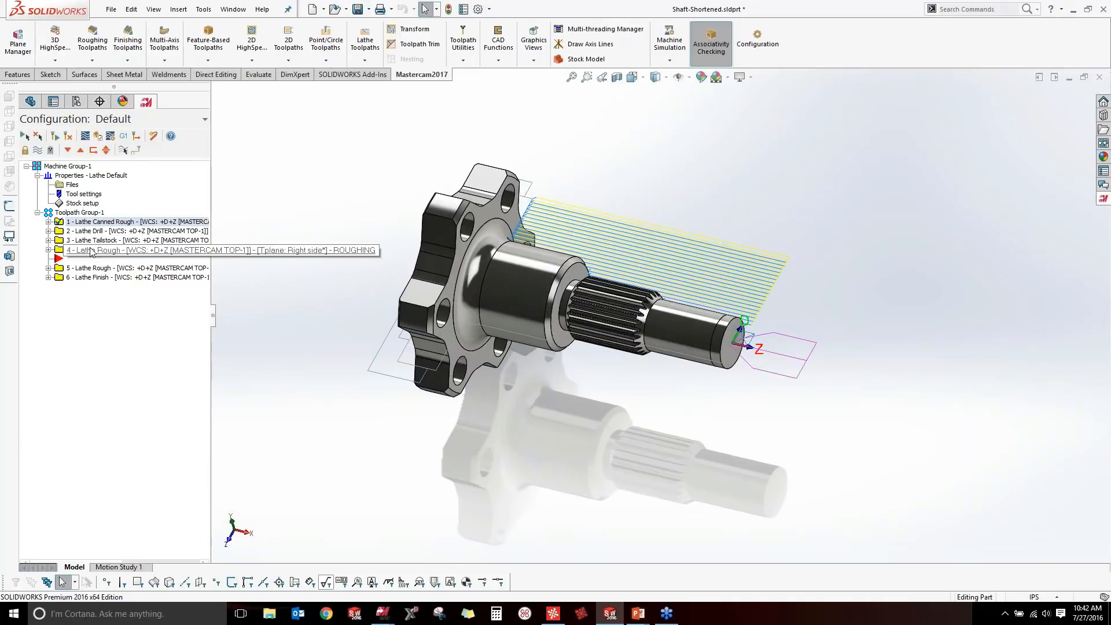
shift+click(91, 250)
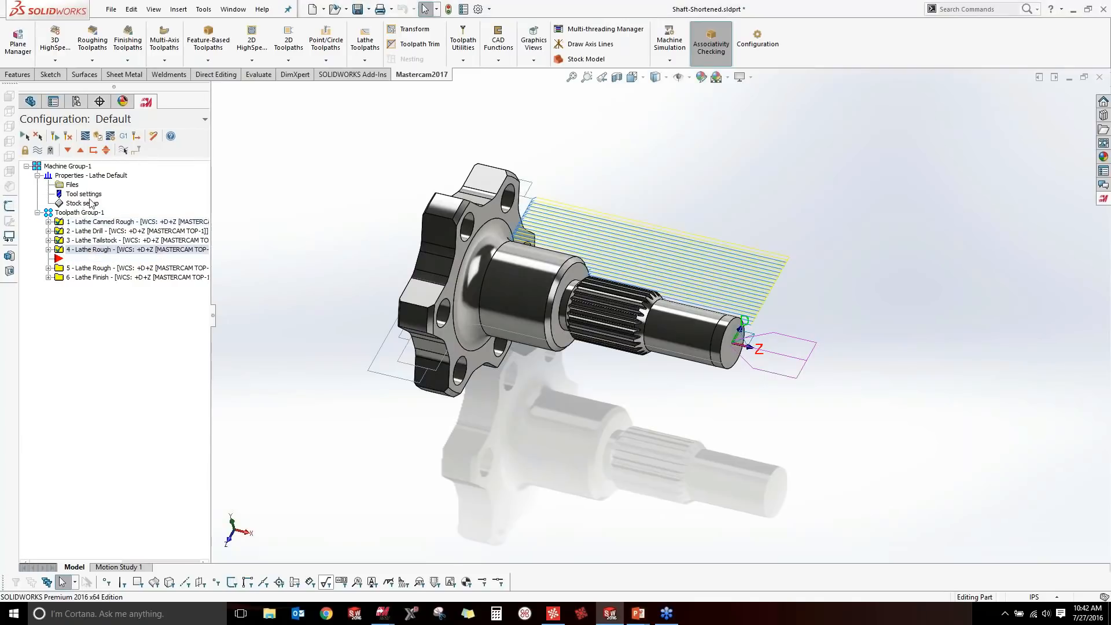
click(97, 138)
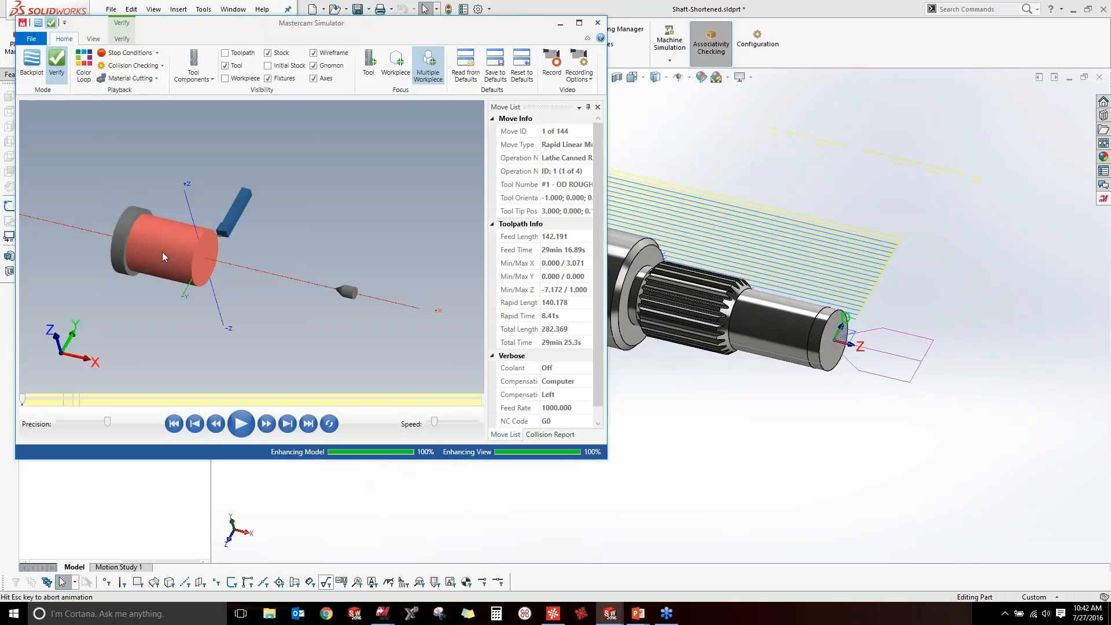
double_click(358, 27)
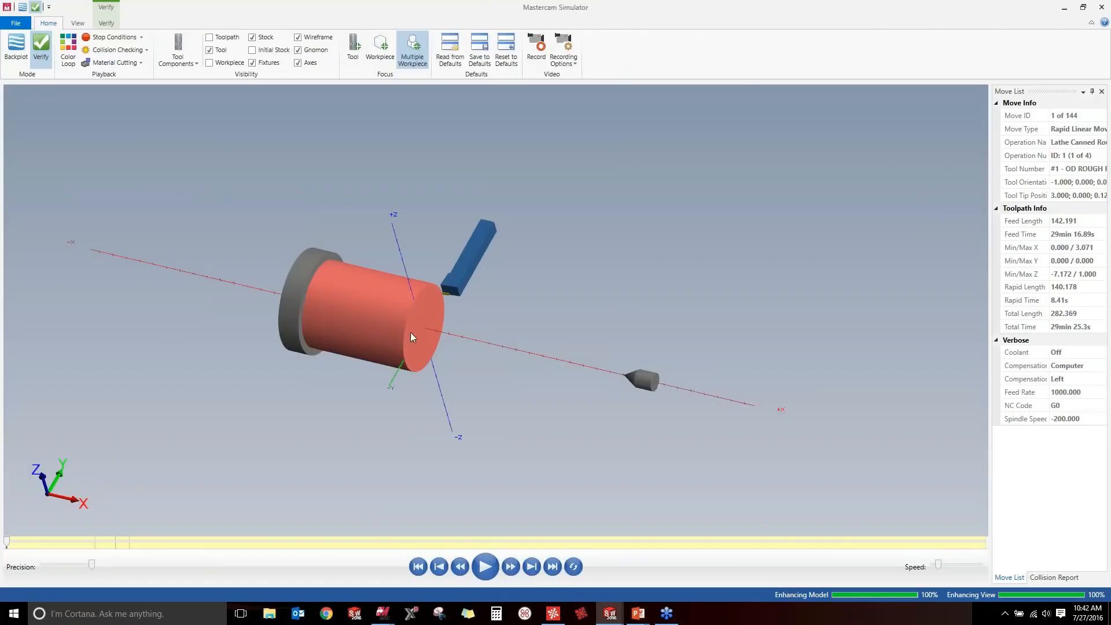
scroll(356, 319, up, 2)
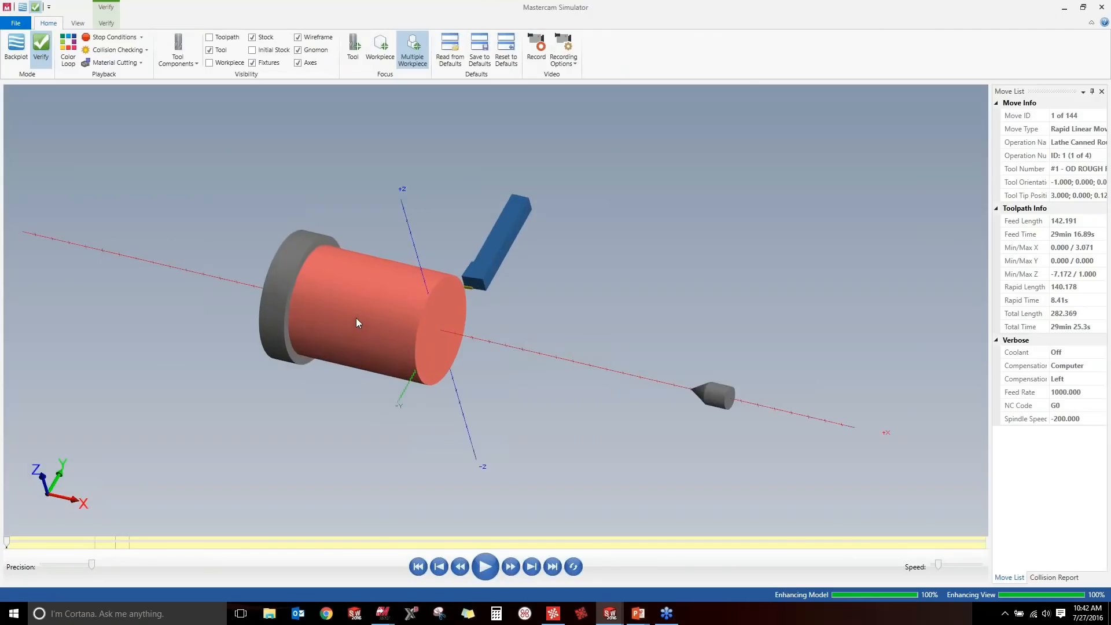
Set the simulation to stop on operation changes and play the canned rough and center drill operations up to the tailstock.
click(130, 39)
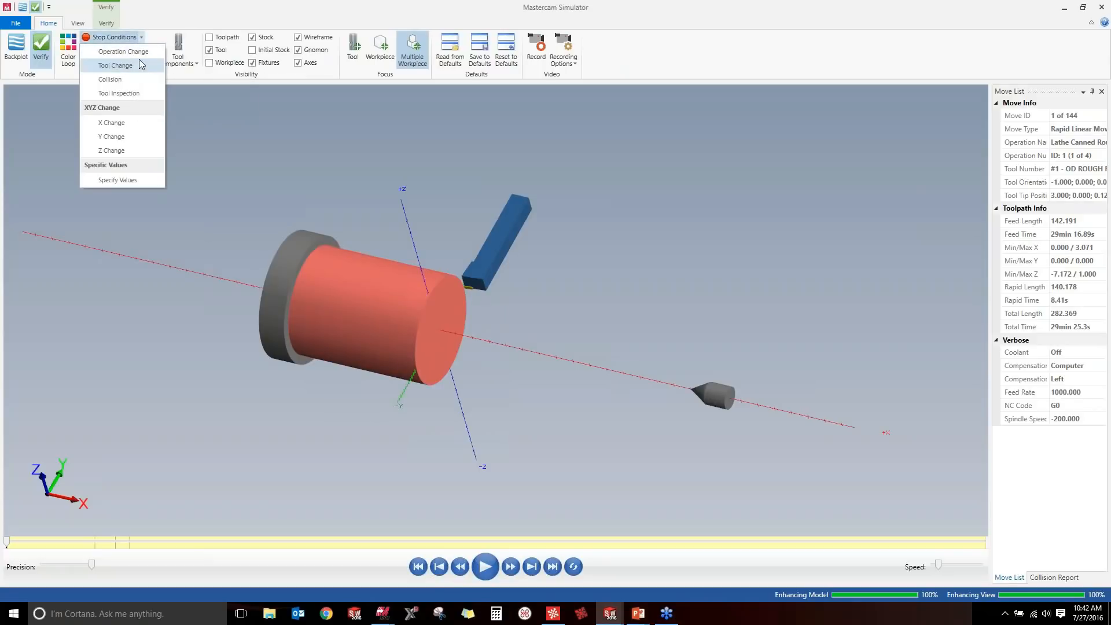
click(134, 52)
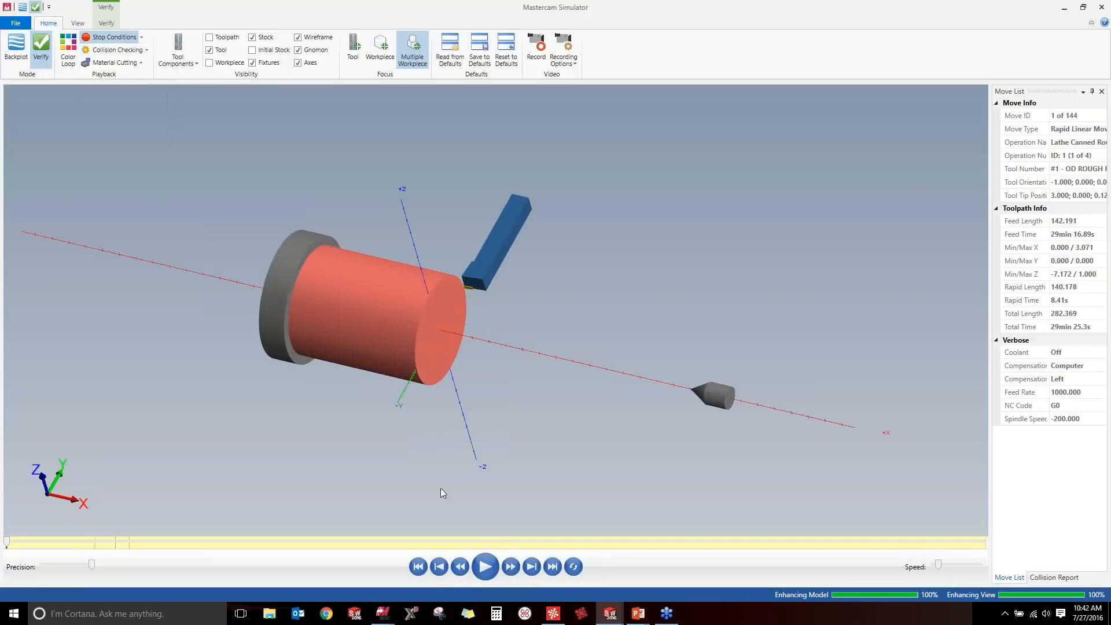
click(486, 567)
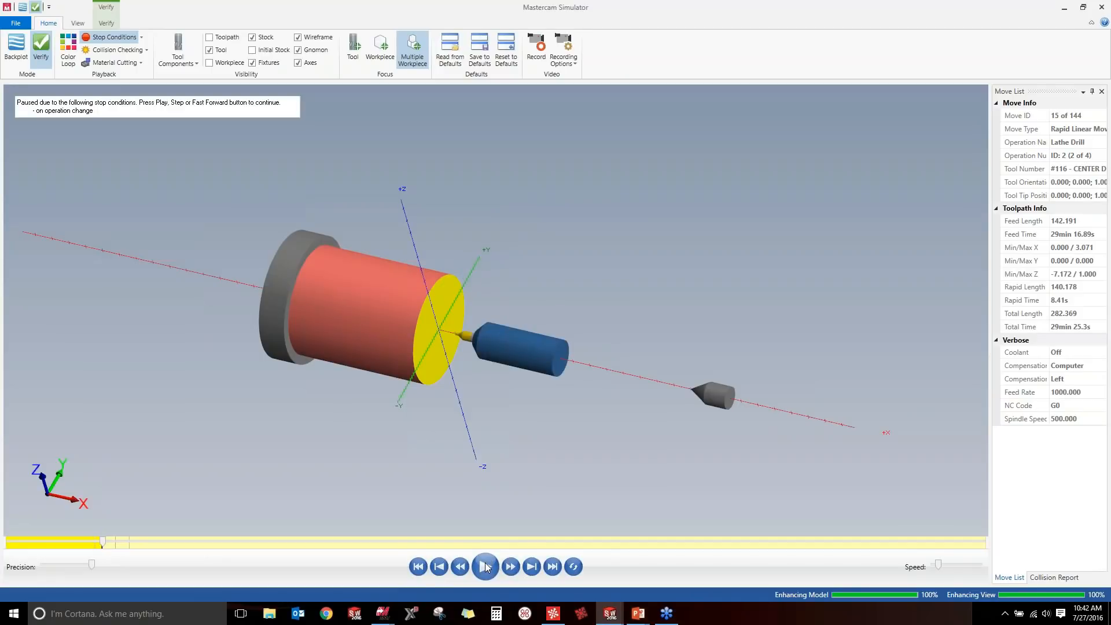
click(485, 566)
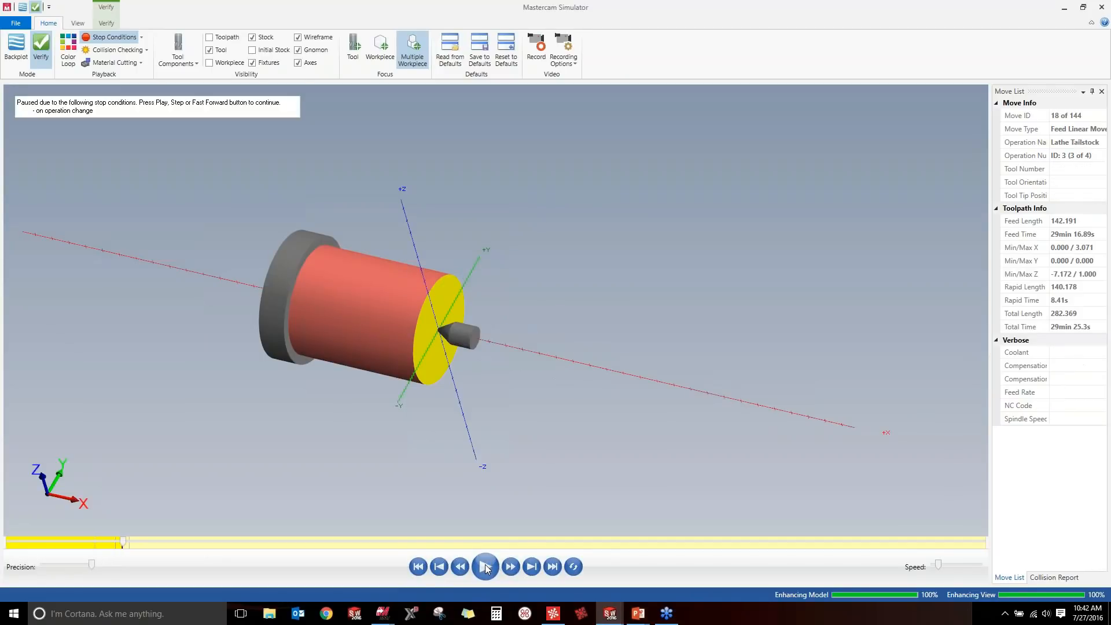
scroll(331, 315, down, 3)
scroll(330, 314, up, 5)
scroll(331, 314, up, 2)
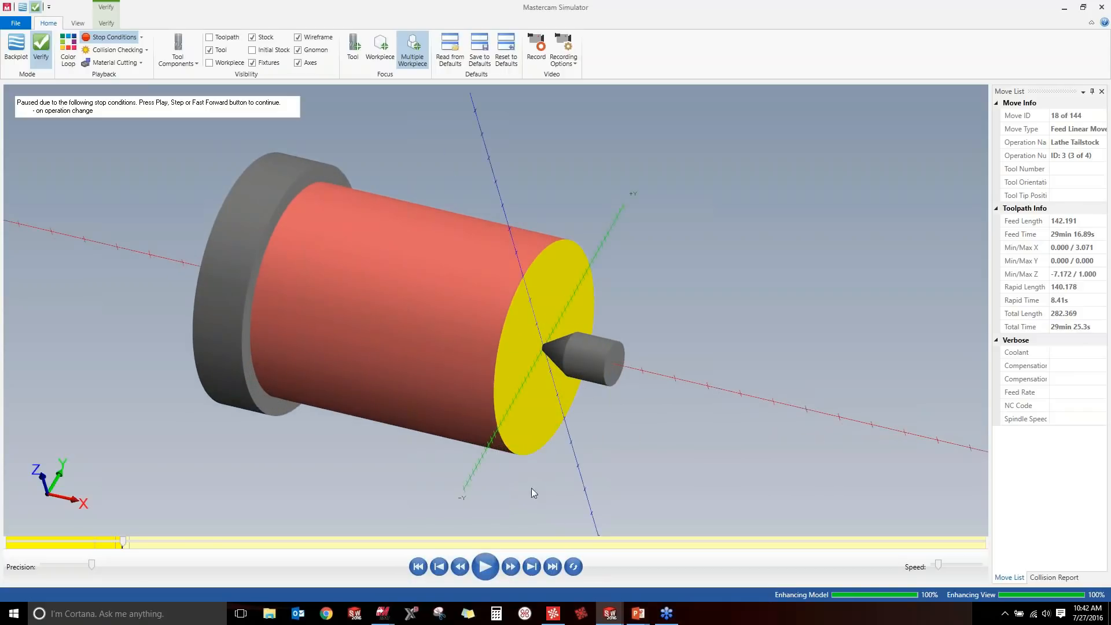
Play the simulation through the tailstock and final roughing operations and examine the total time in a widened move list.
click(479, 567)
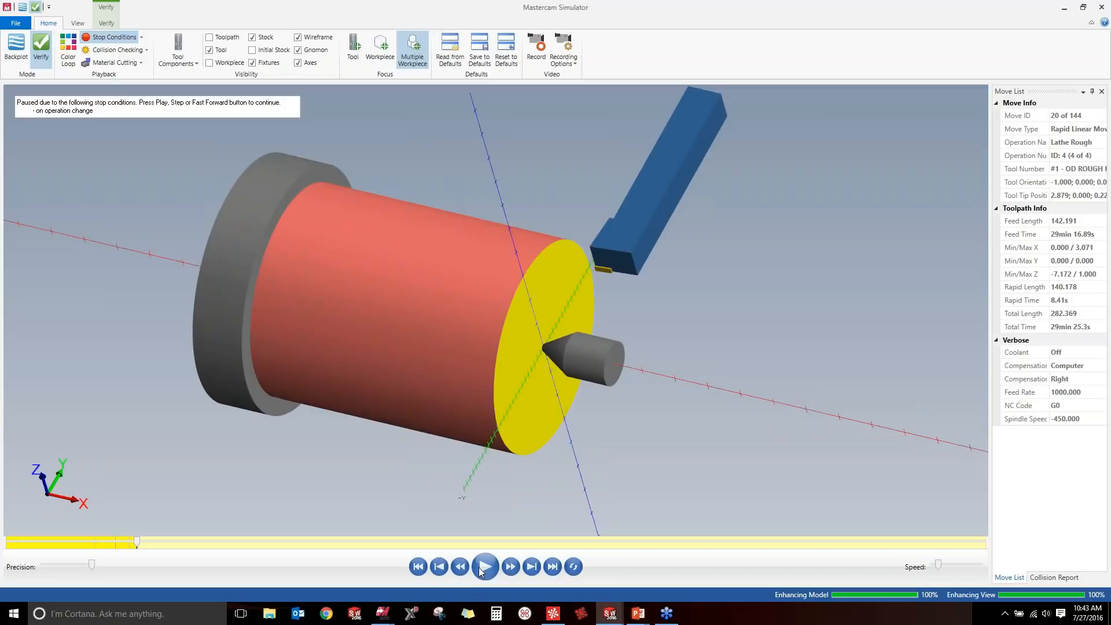
click(479, 566)
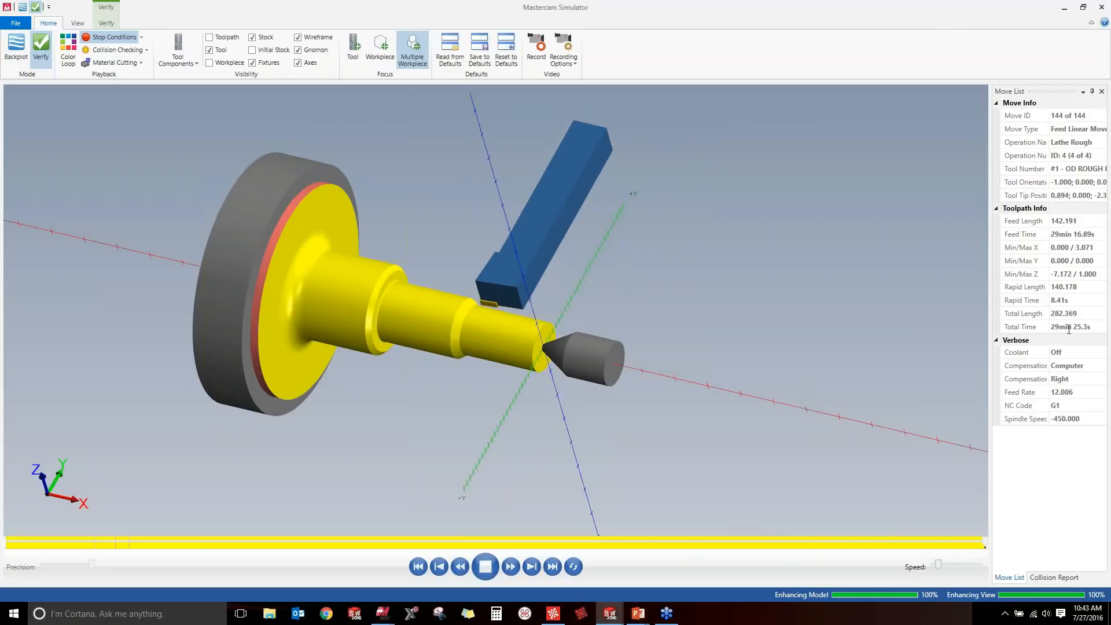
drag(987, 334, 920, 324)
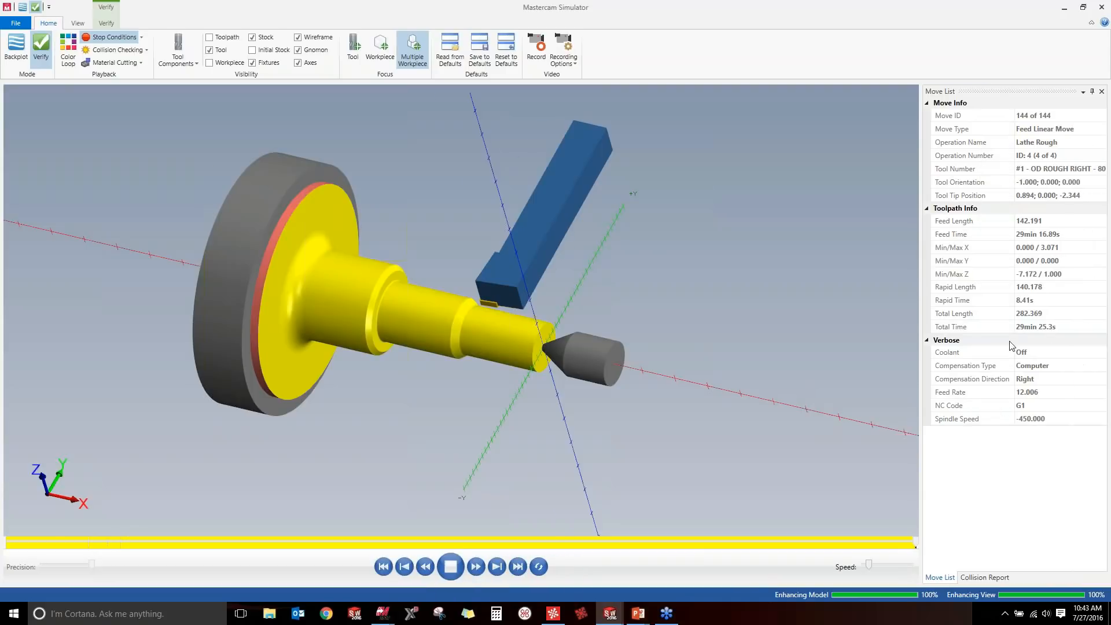
click(1030, 326)
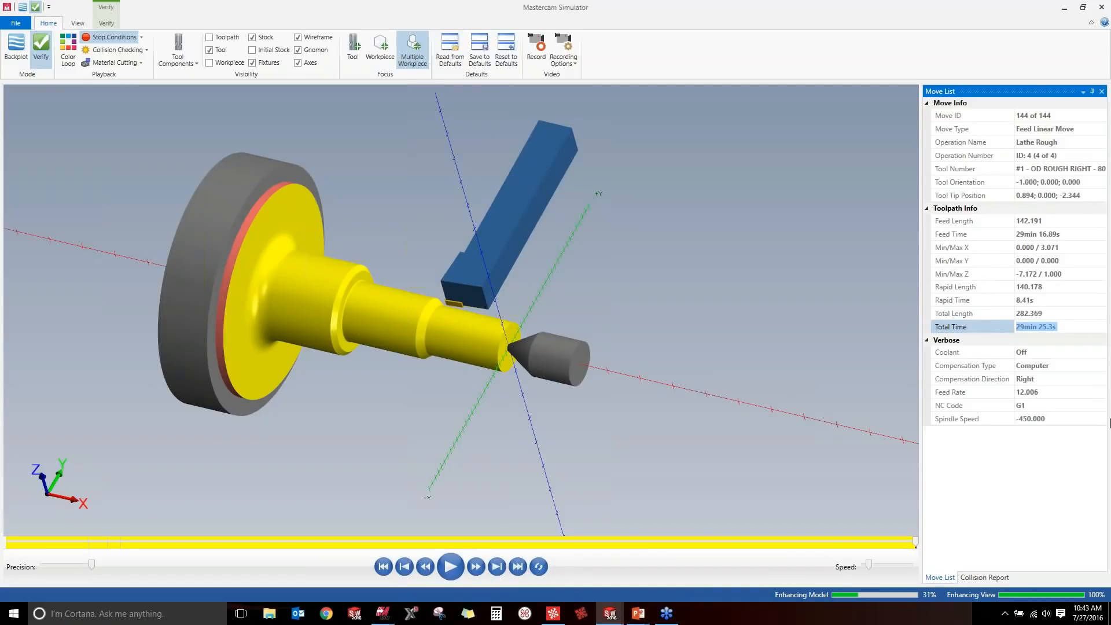
Return to the SOLIDWORKS shaft part and move the toolpath insertion point to just after the Lathe Tailstock operation.
click(603, 618)
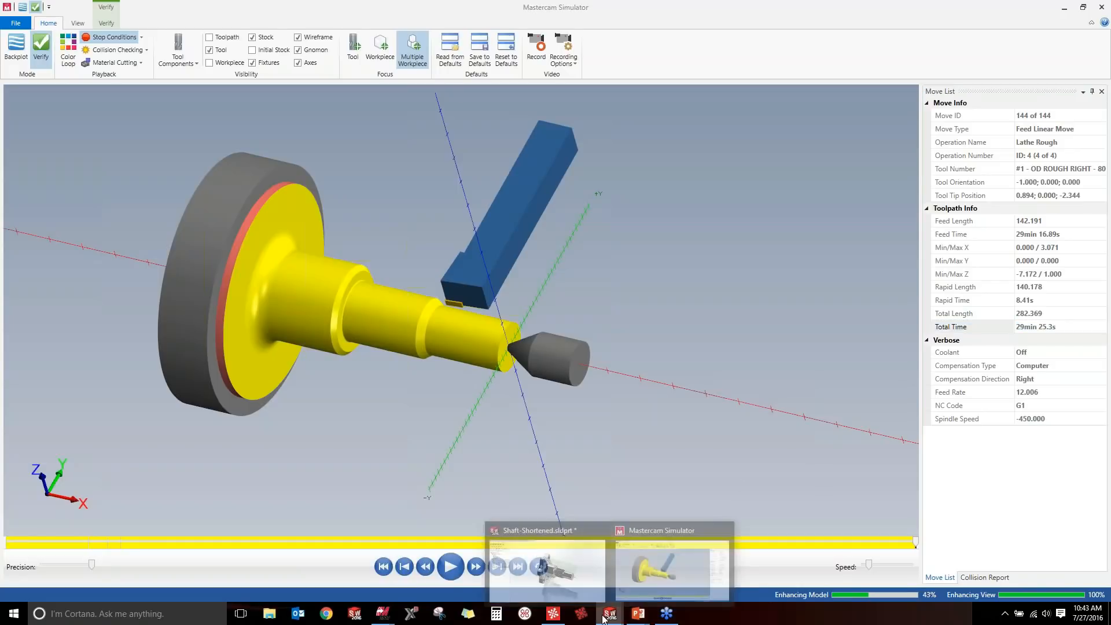
click(533, 568)
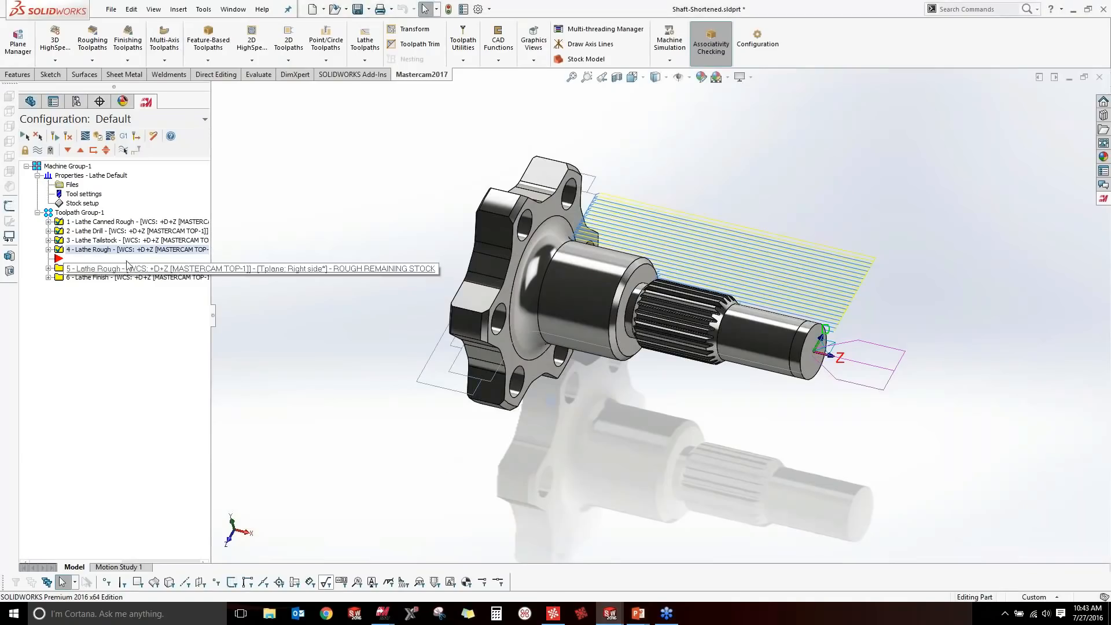
click(92, 240)
click(80, 150)
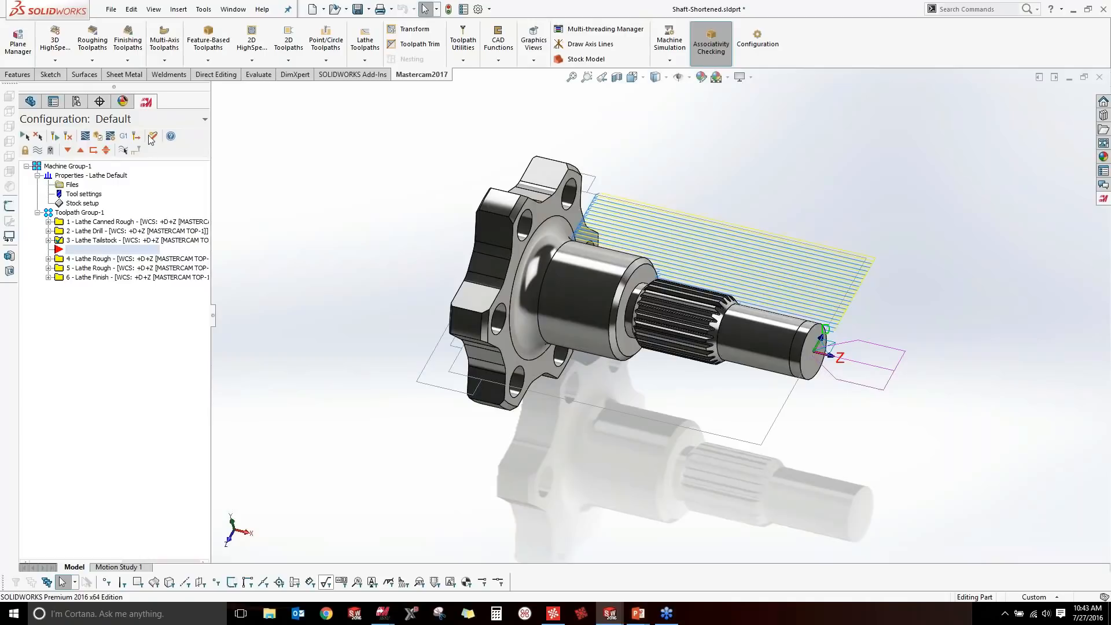
Limit the toolpath display on the shaft to the selected operations only.
click(122, 150)
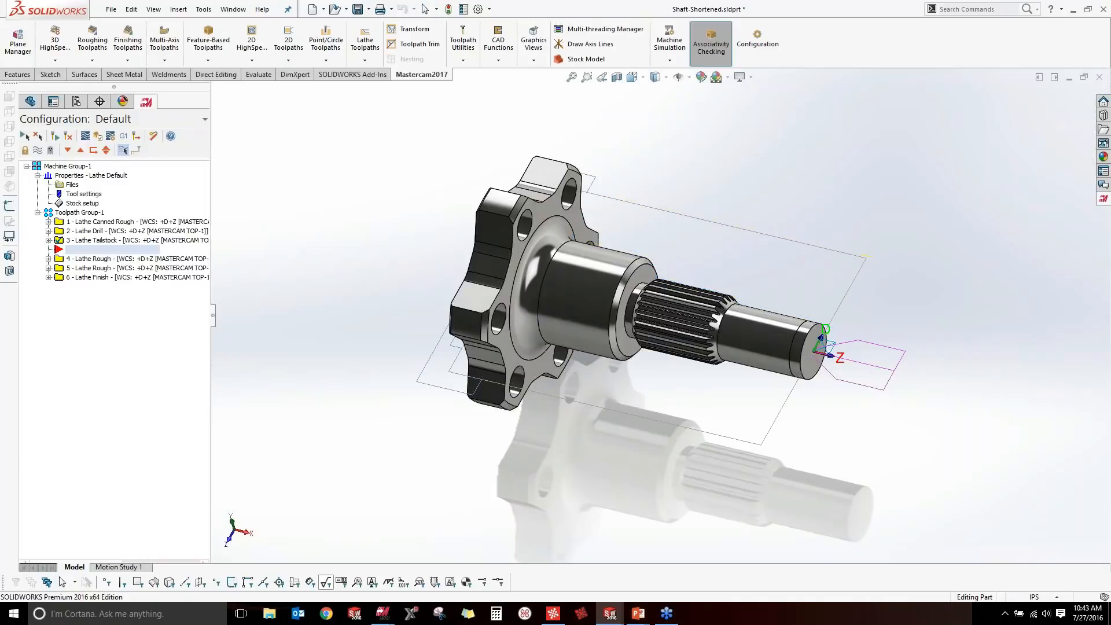
middle_drag(273, 212, 293, 231)
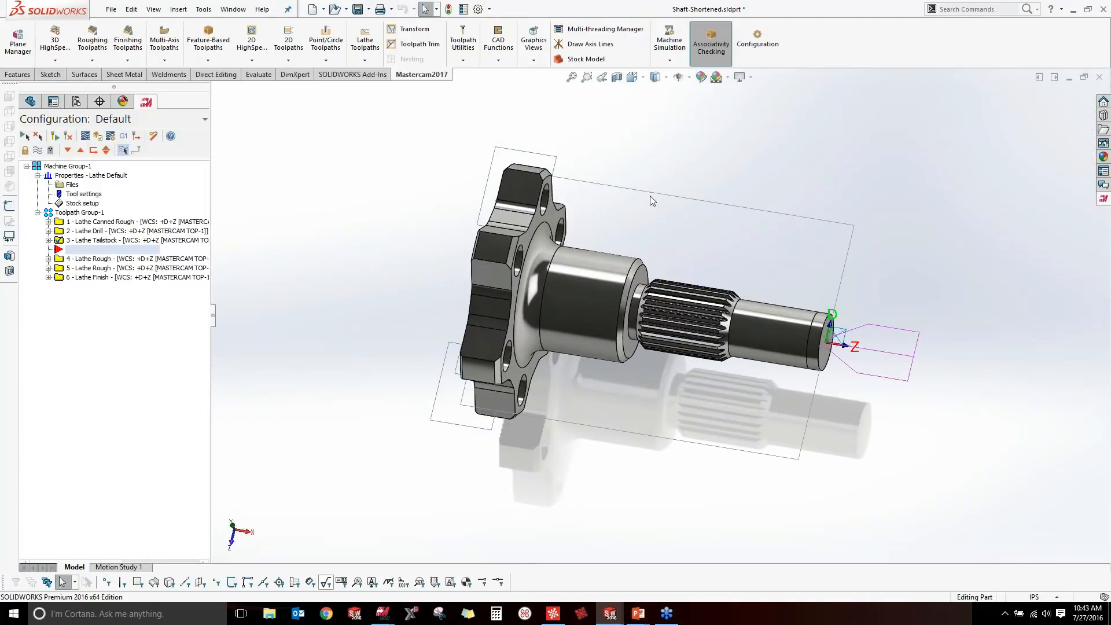
scroll(646, 193, down, 1)
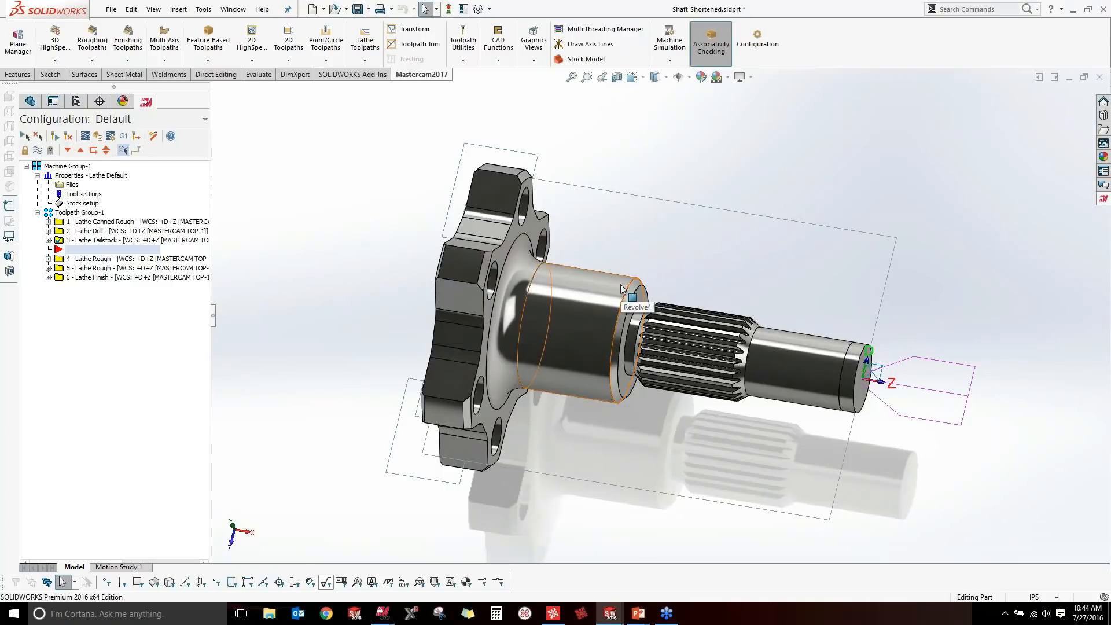
middle_drag(640, 269, 715, 279)
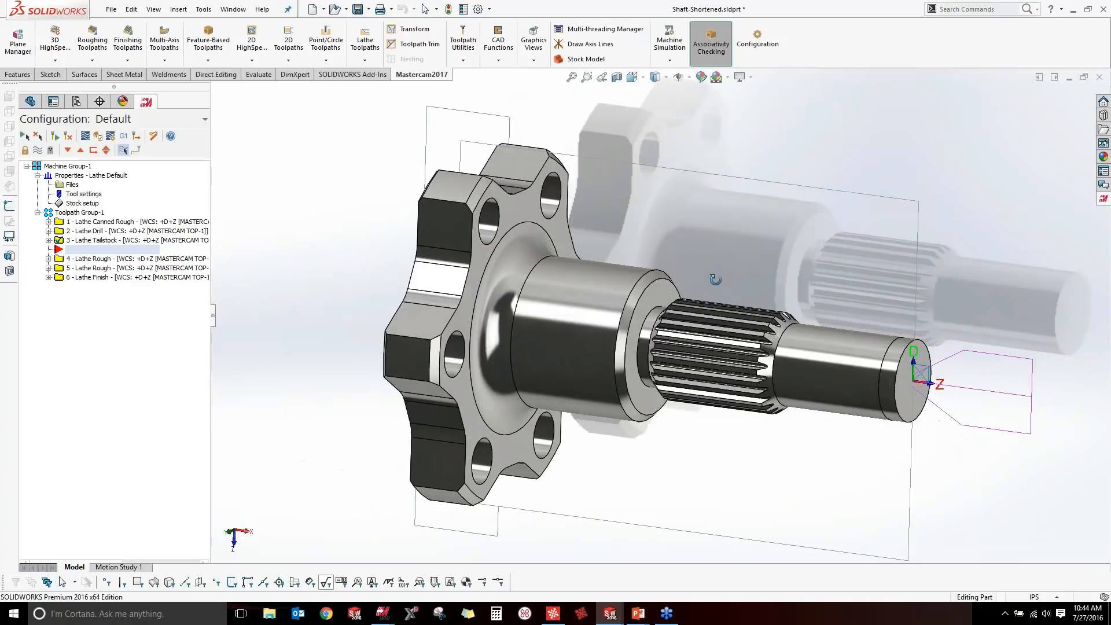
Start a Lathe Dynamic Rough toolpath and generate its chain from the shaft's whole solid body.
click(365, 61)
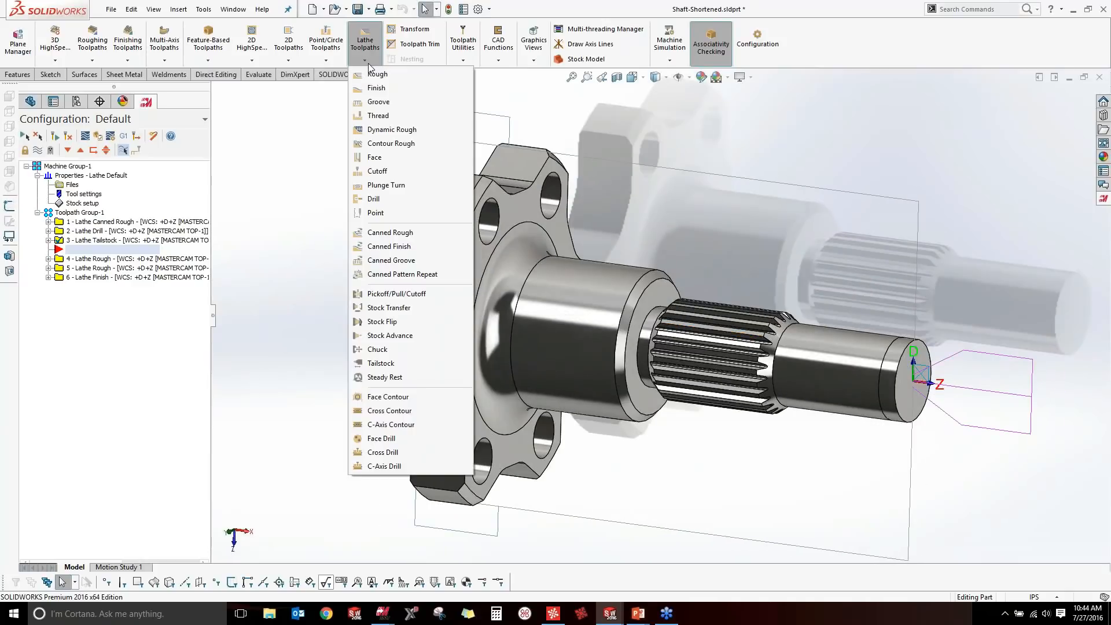
click(396, 129)
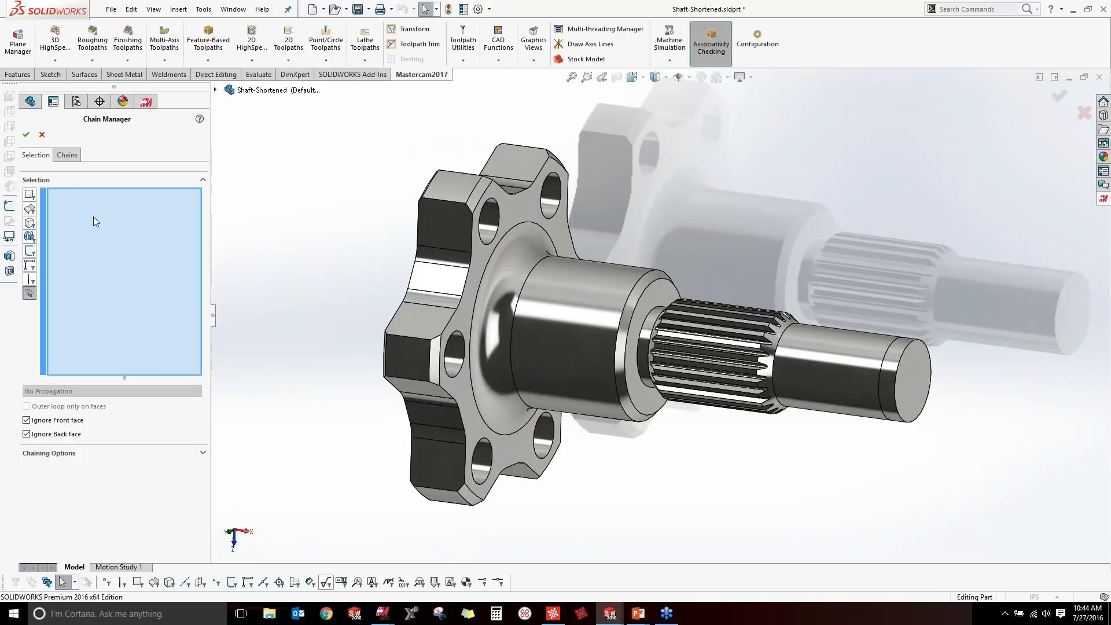
click(31, 225)
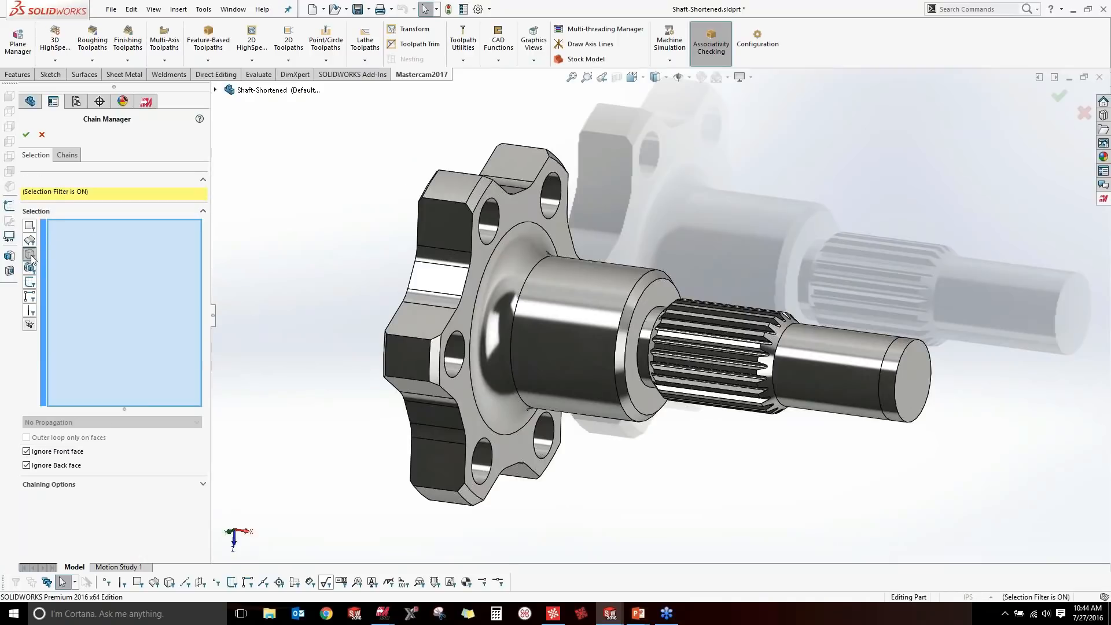
click(422, 273)
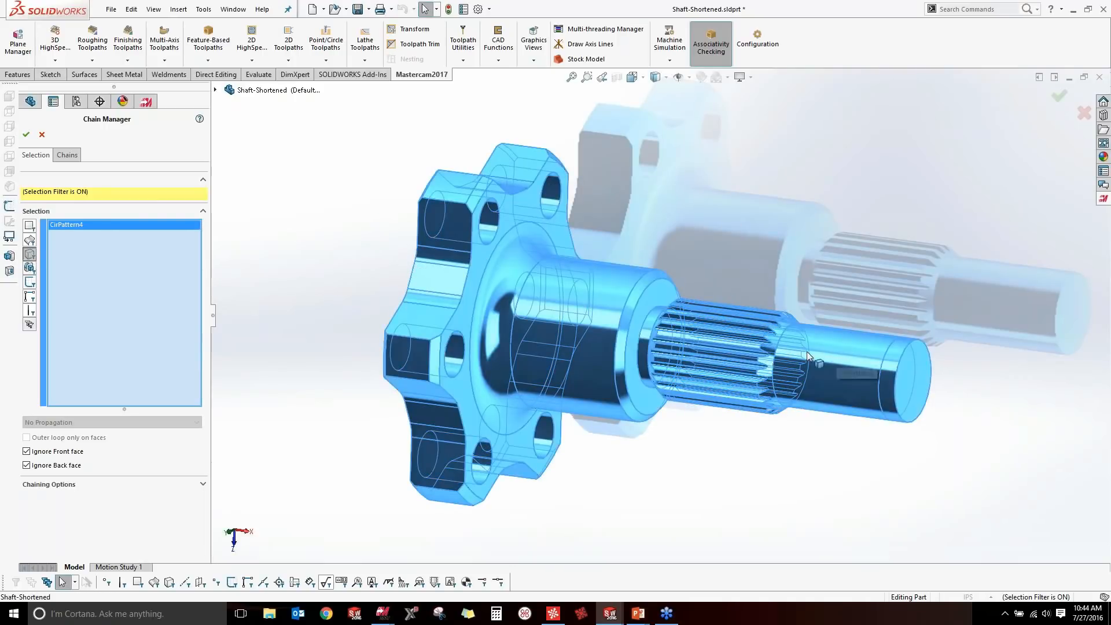
click(203, 484)
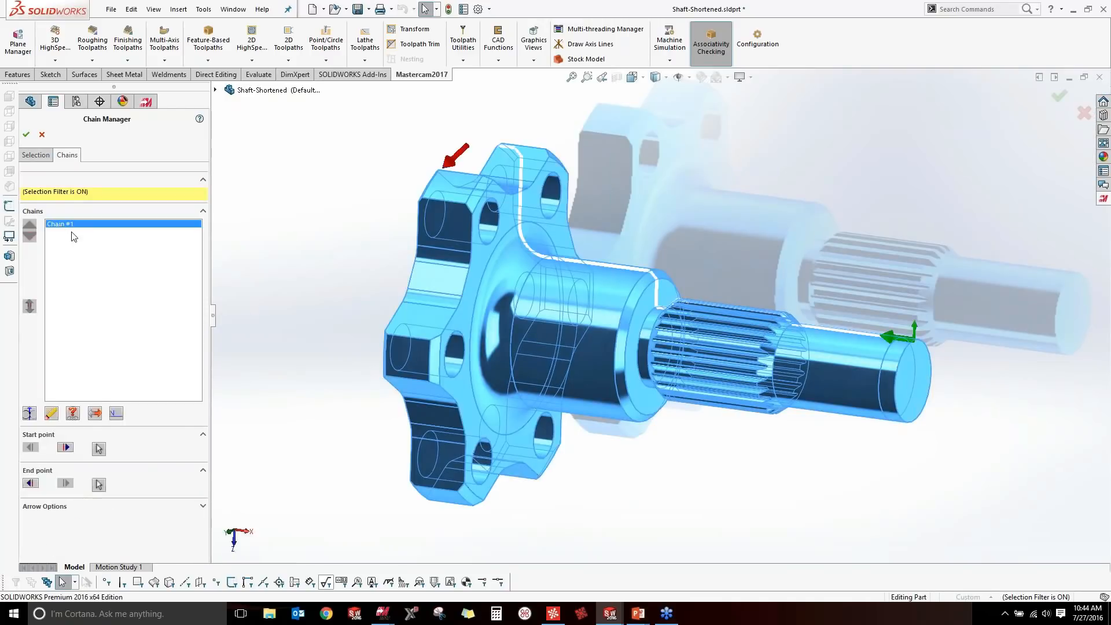
Move the chain's end point back to the outer edge of the flange's front face and accept the chain.
middle_drag(526, 306, 513, 363)
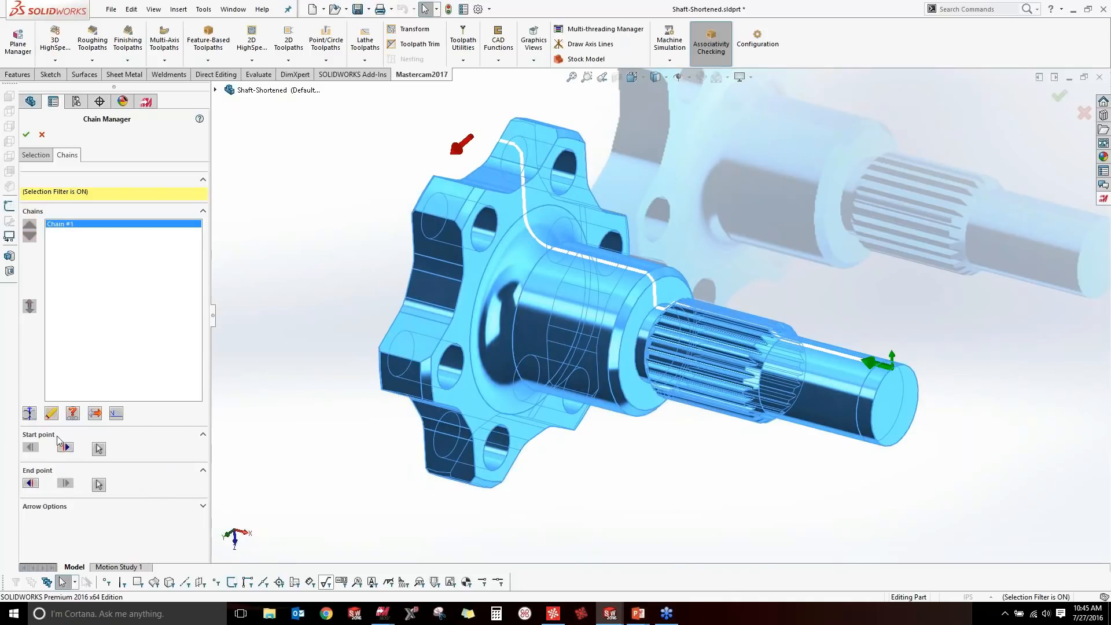
click(30, 483)
click(32, 485)
click(66, 485)
click(66, 484)
click(99, 485)
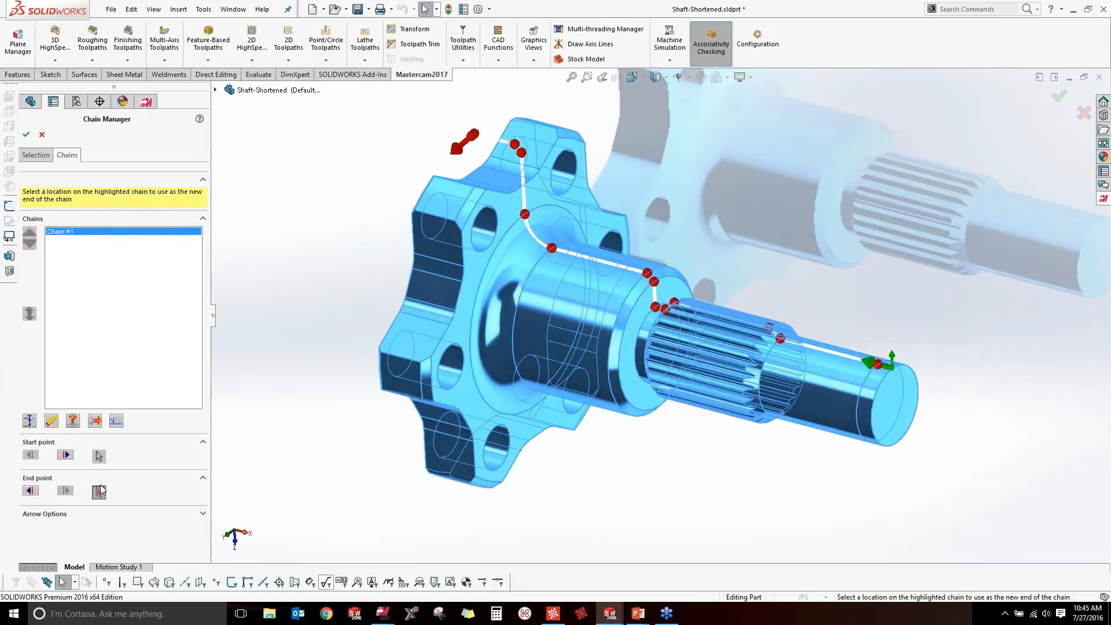
click(522, 154)
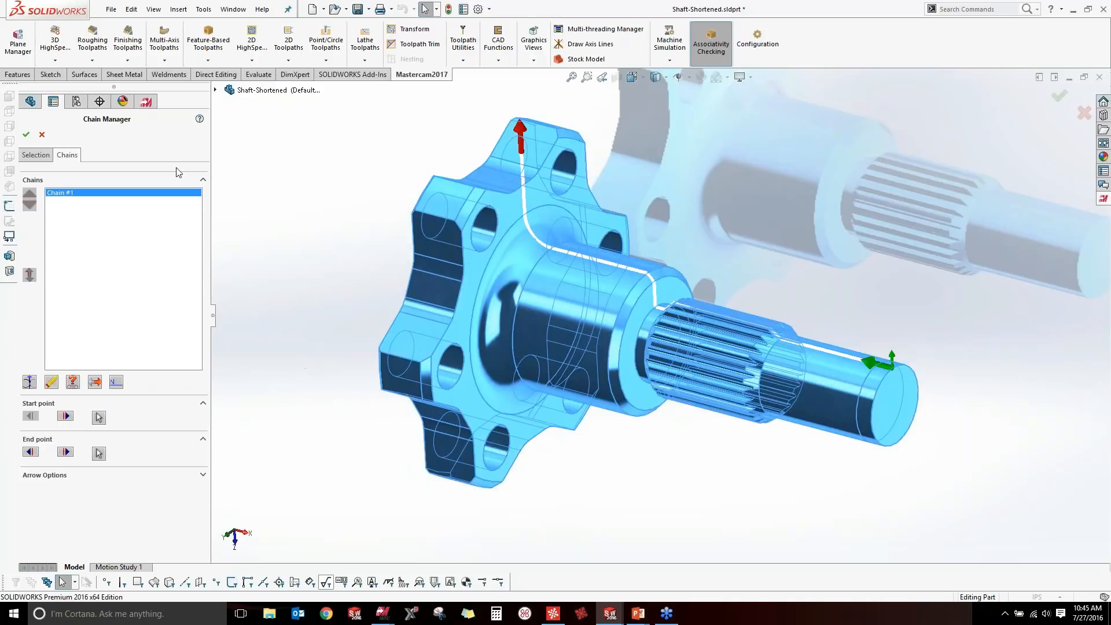
click(25, 135)
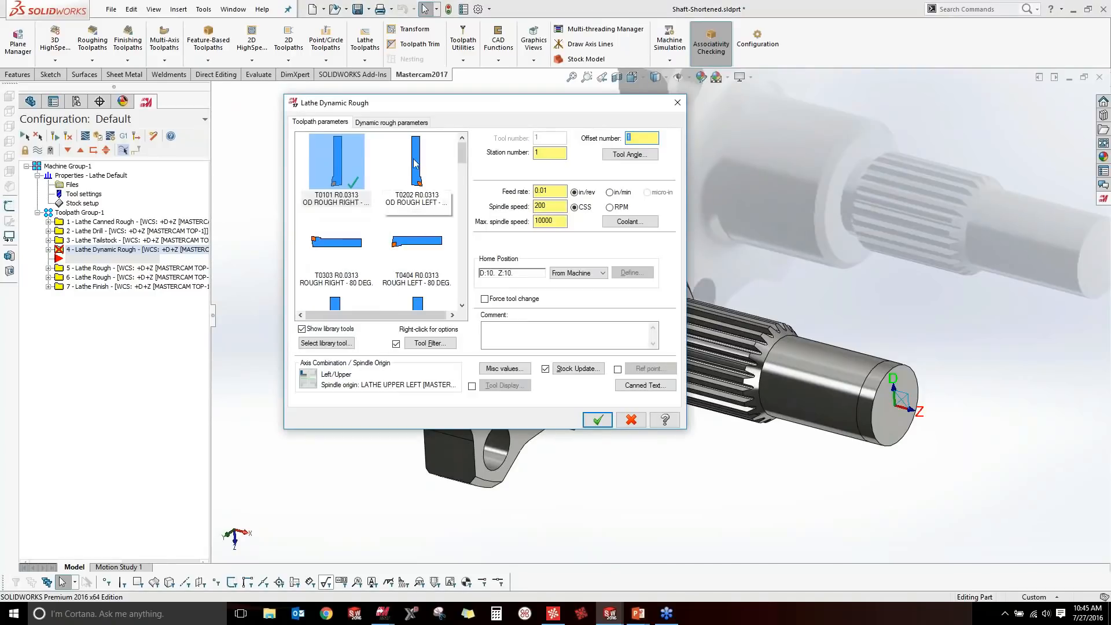
Choose the T142142 OD TOOL - .375 BUTTON for the dynamic rough operation.
drag(462, 154, 469, 182)
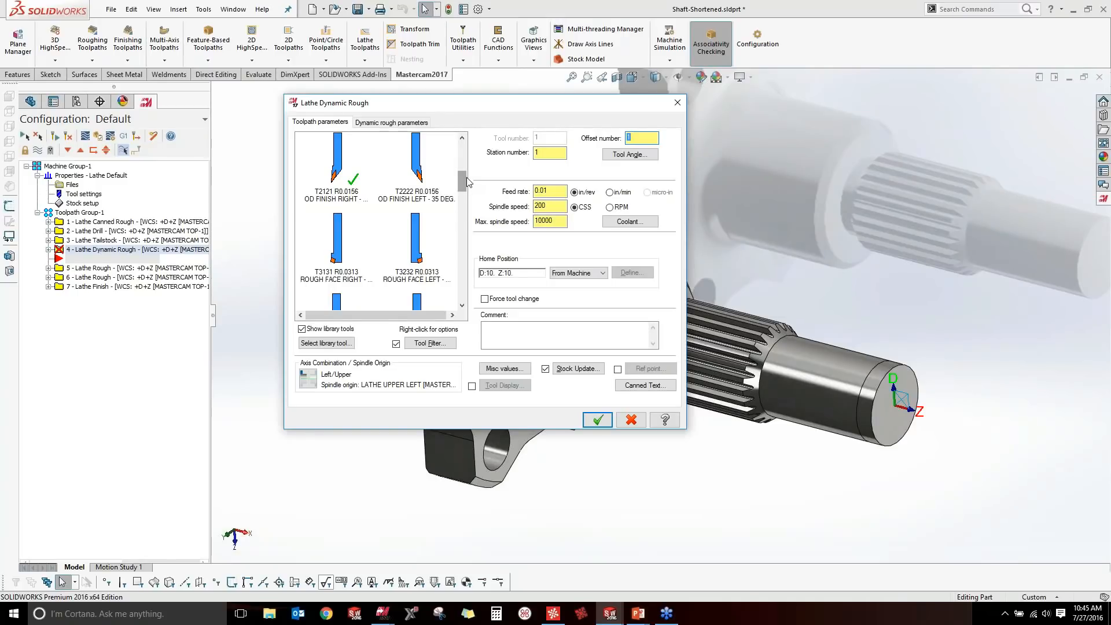
drag(463, 184, 463, 293)
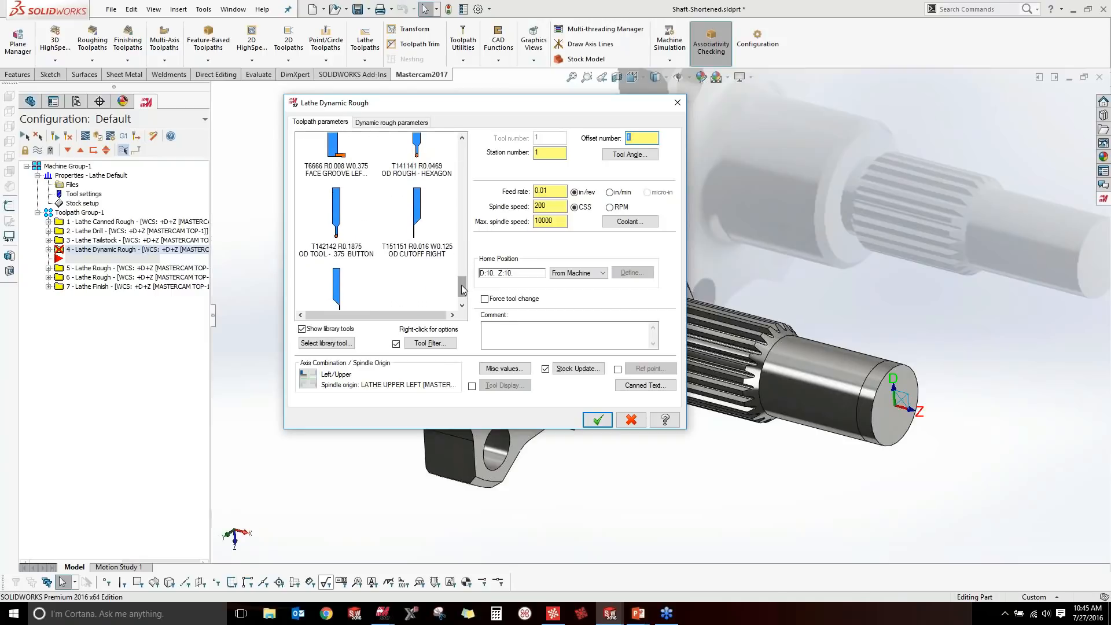
click(339, 218)
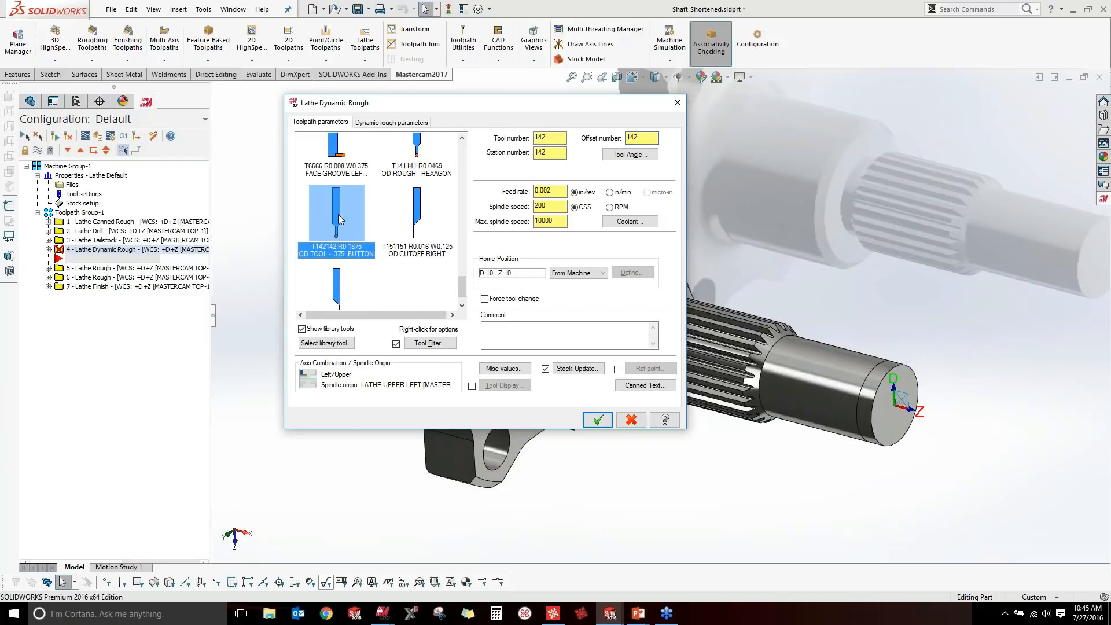
Edit the .375 button tool's definition and give it the Offset Profiling holder style.
mouse_move(338, 214)
right_click(338, 215)
click(361, 233)
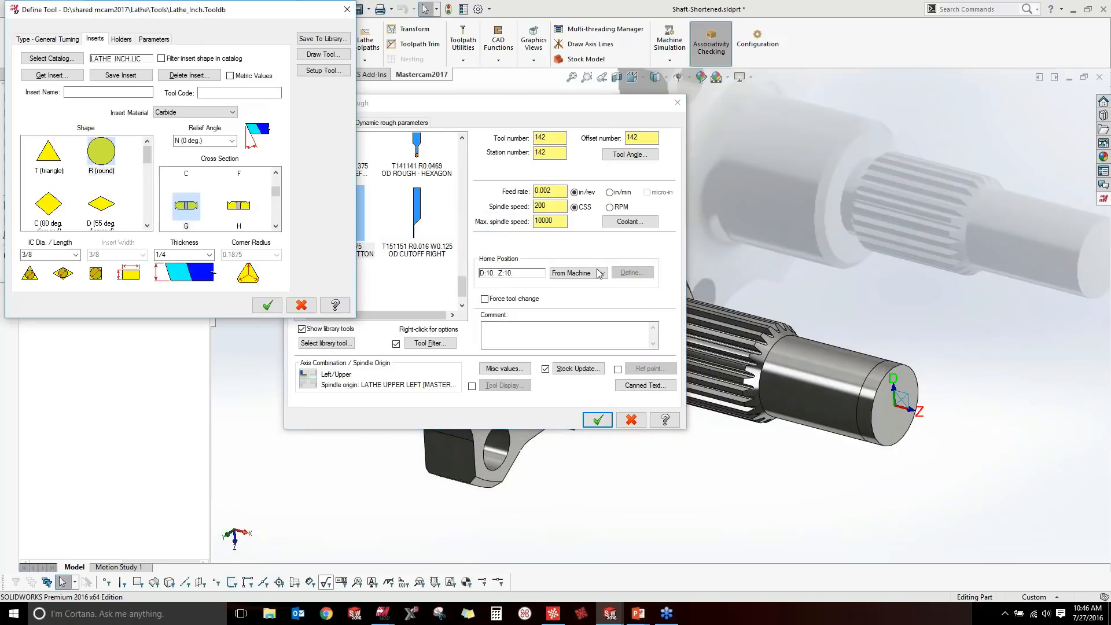
click(121, 39)
click(48, 140)
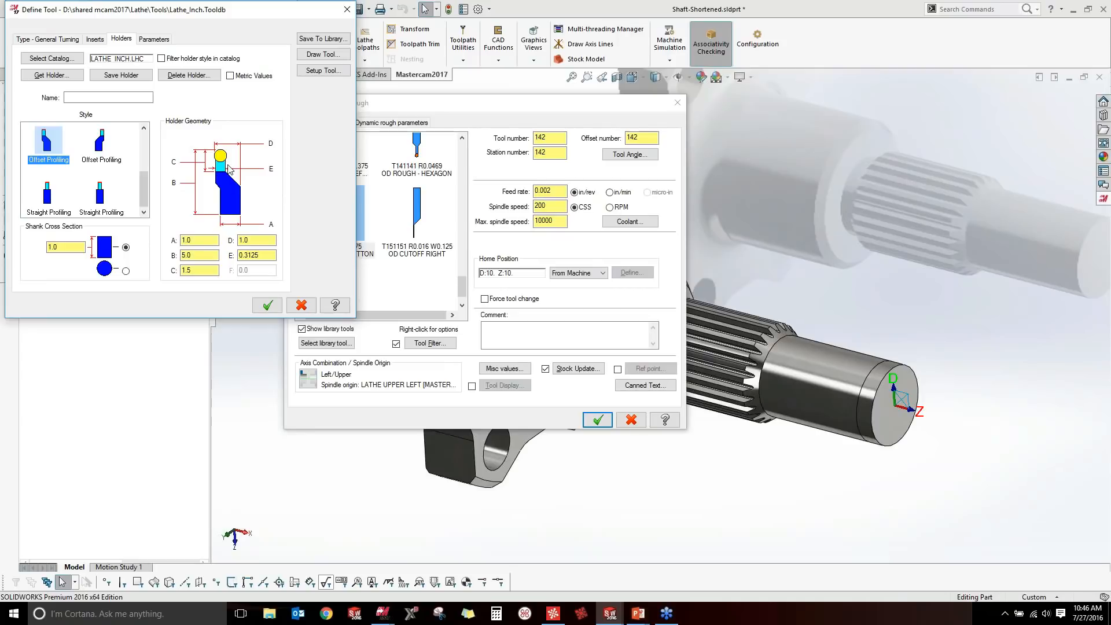
click(274, 309)
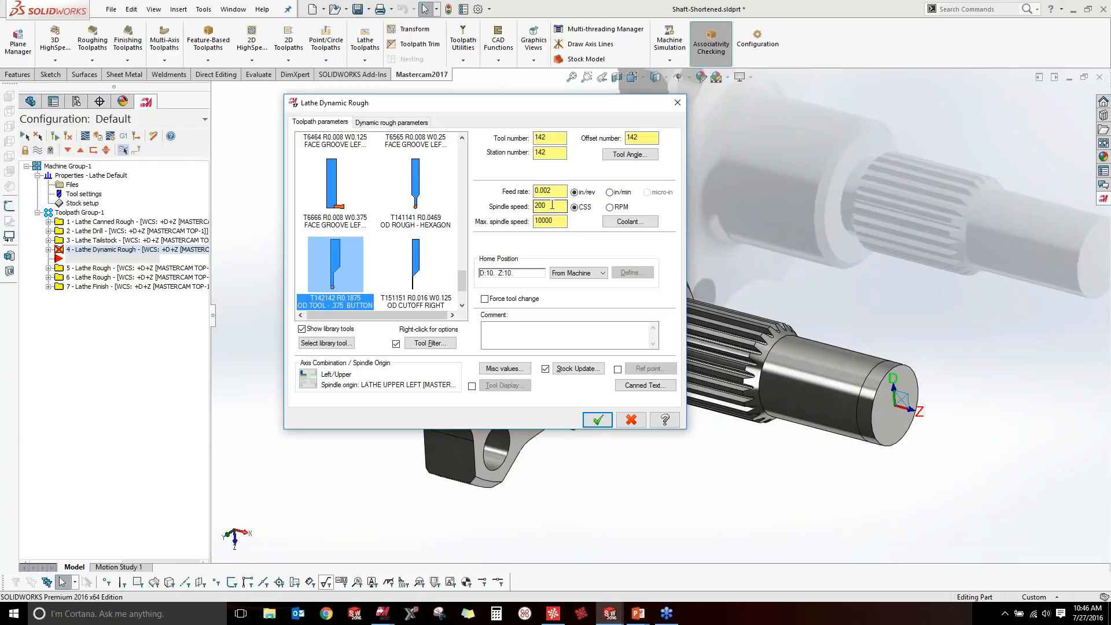
Set the spindle speed to 1200 CSS and the feed rate to 0.025 in/rev, and change the maximum spindle speed.
drag(549, 207, 531, 208)
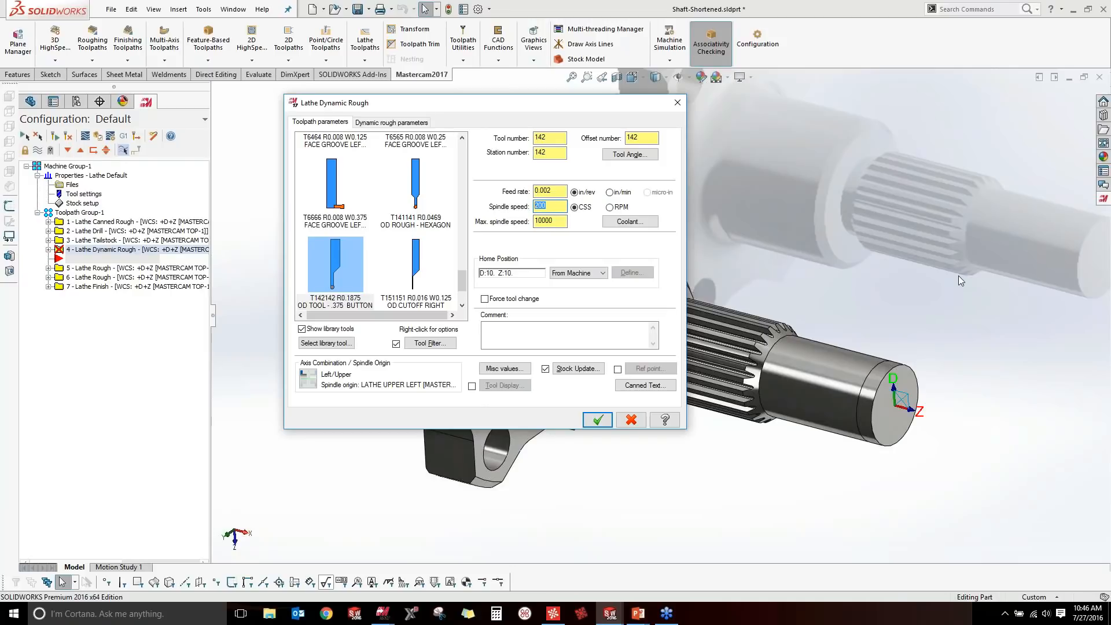
text(122)
text(0)
key(Tab)
double_click(546, 221)
text(3)
key(Tab)
click(554, 221)
double_click(544, 190)
text(0.025)
key(Tab)
Set the dynamic rough stepover distance to 0.05.
click(409, 122)
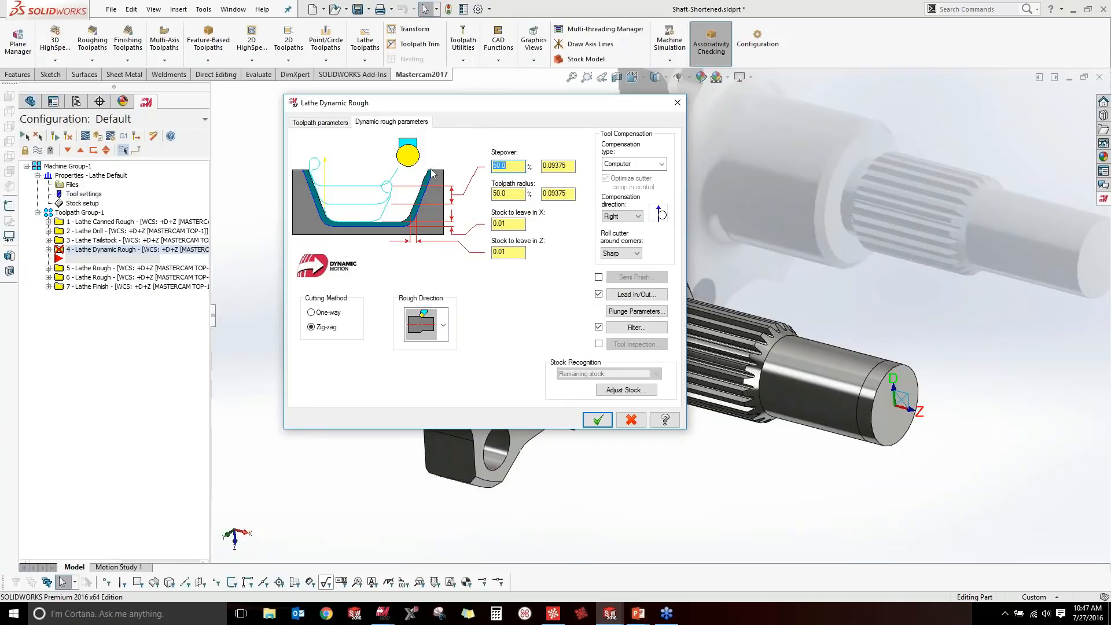
click(570, 166)
text(0.05)
key(Tab)
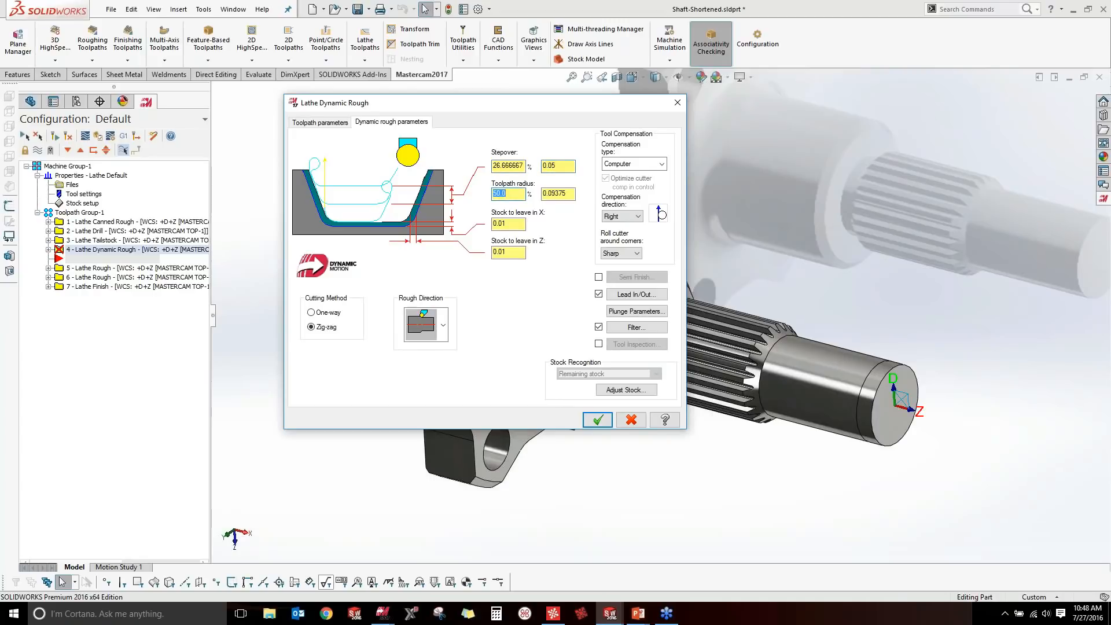
Set the stock to leave to 0.03 in both X and Z and generate the dynamic rough toolpath.
key(Tab)
key(Tab)
text(.)
key(Tab)
key(Tab)
key(shift+Tab)
key(BackSpace)
key(Tab)
click(597, 423)
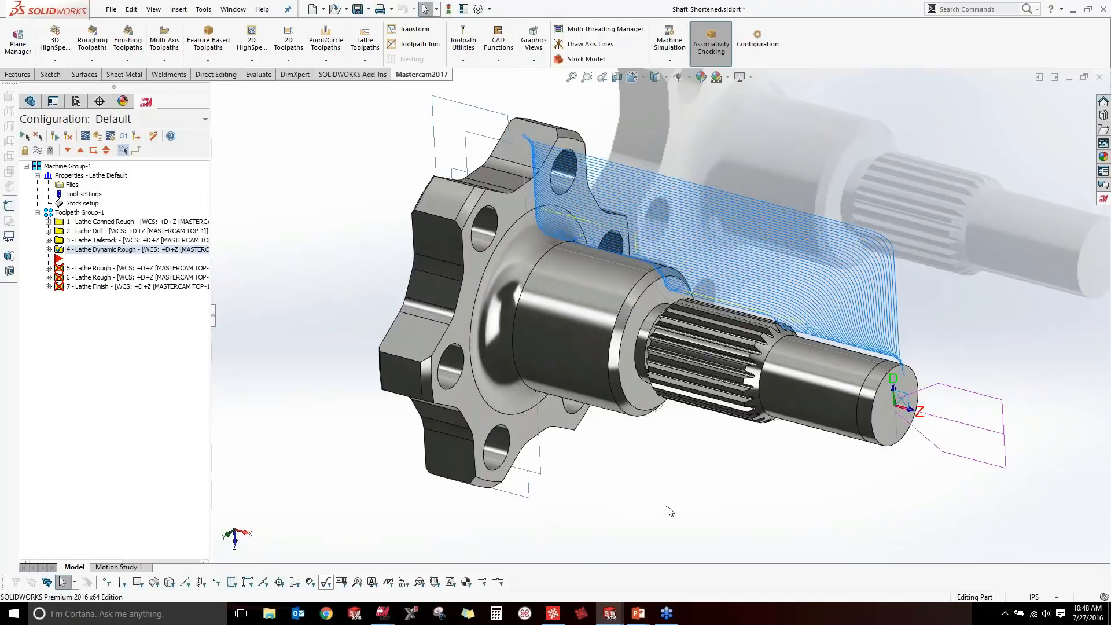
Verify the Lathe Dynamic Rough operation in Mastercam Simulator, examine its total time and play the simulation.
click(97, 135)
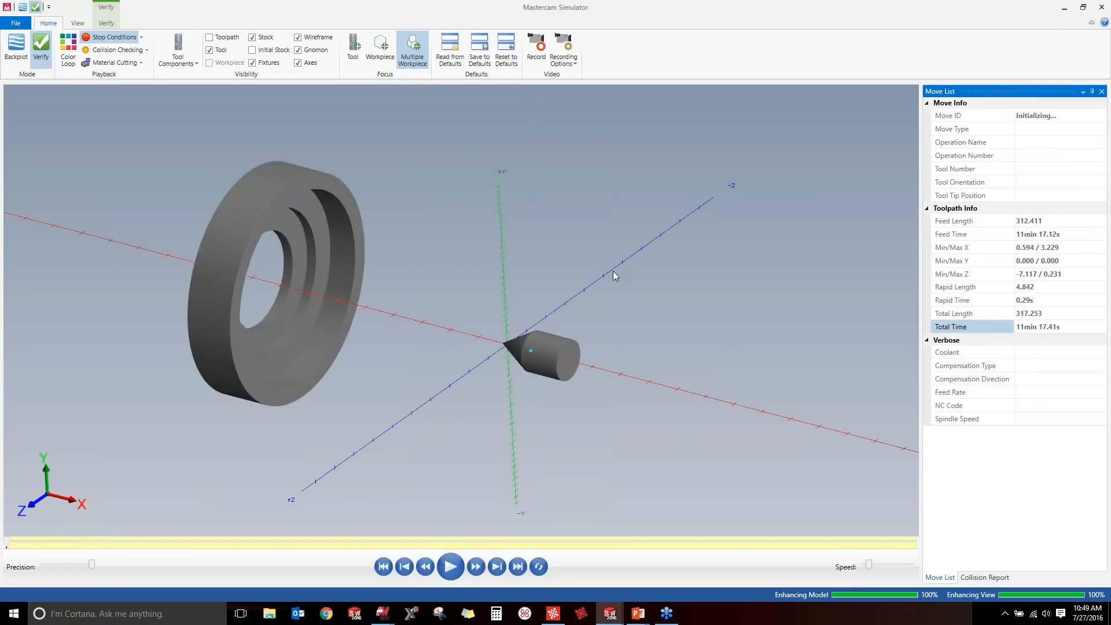
click(1036, 327)
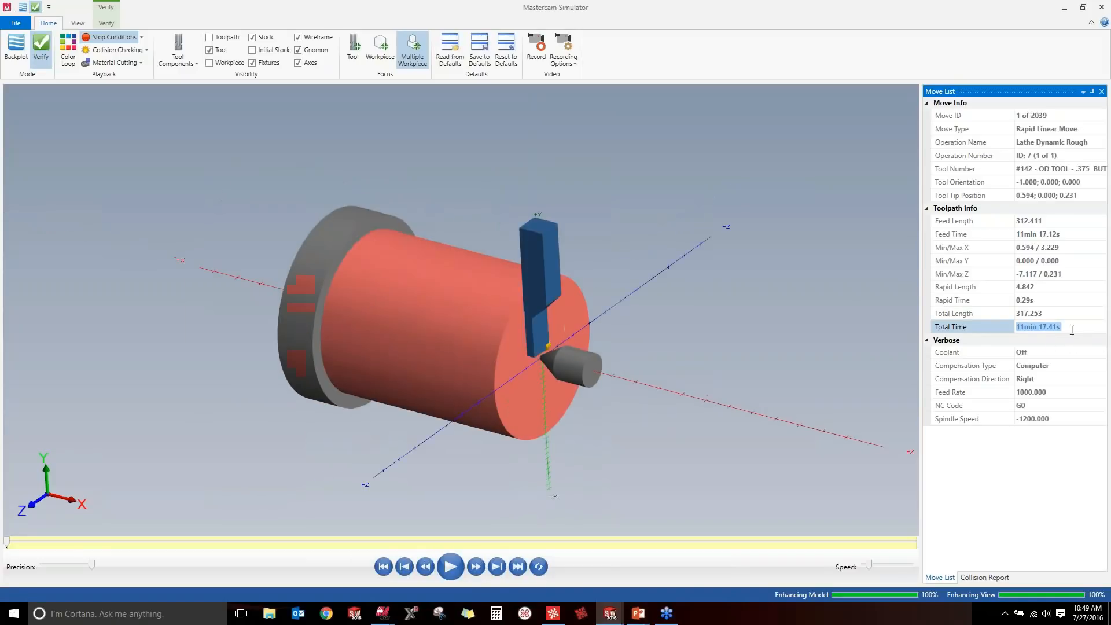
click(1072, 329)
click(450, 567)
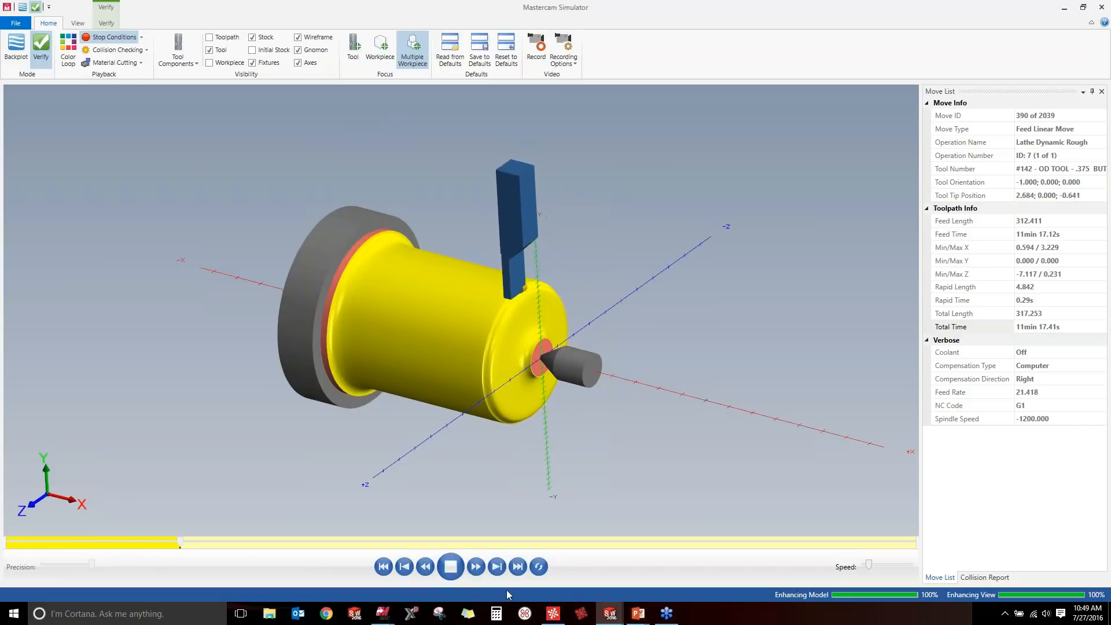
Return to the SOLIDWORKS shaft part and reverse the direction of the dynamic rough operation's chain.
mouse_move(610, 613)
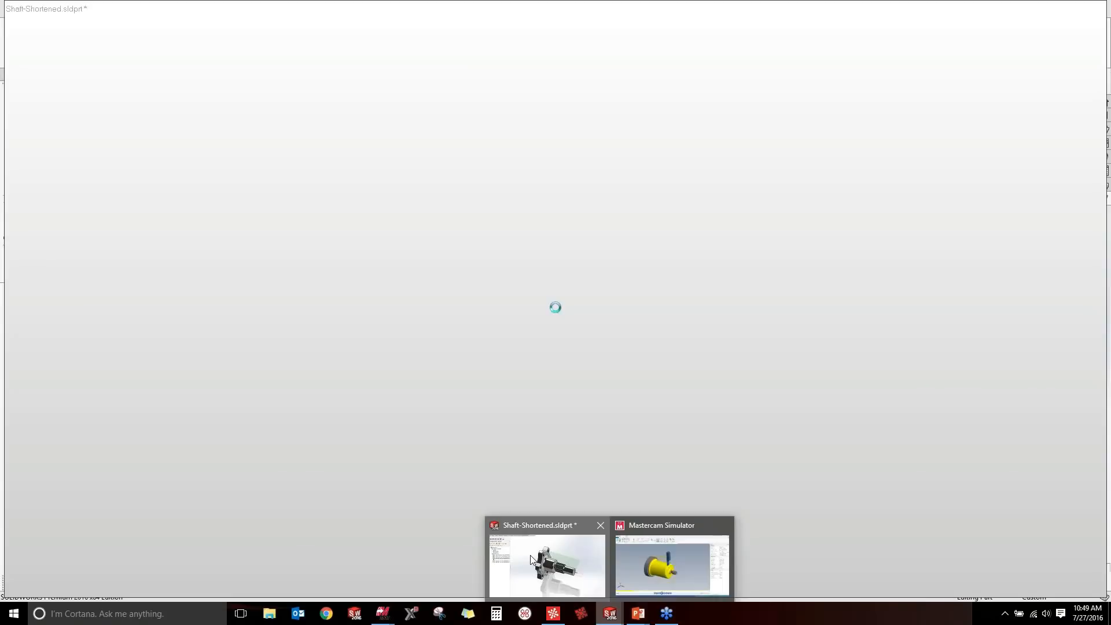
click(531, 559)
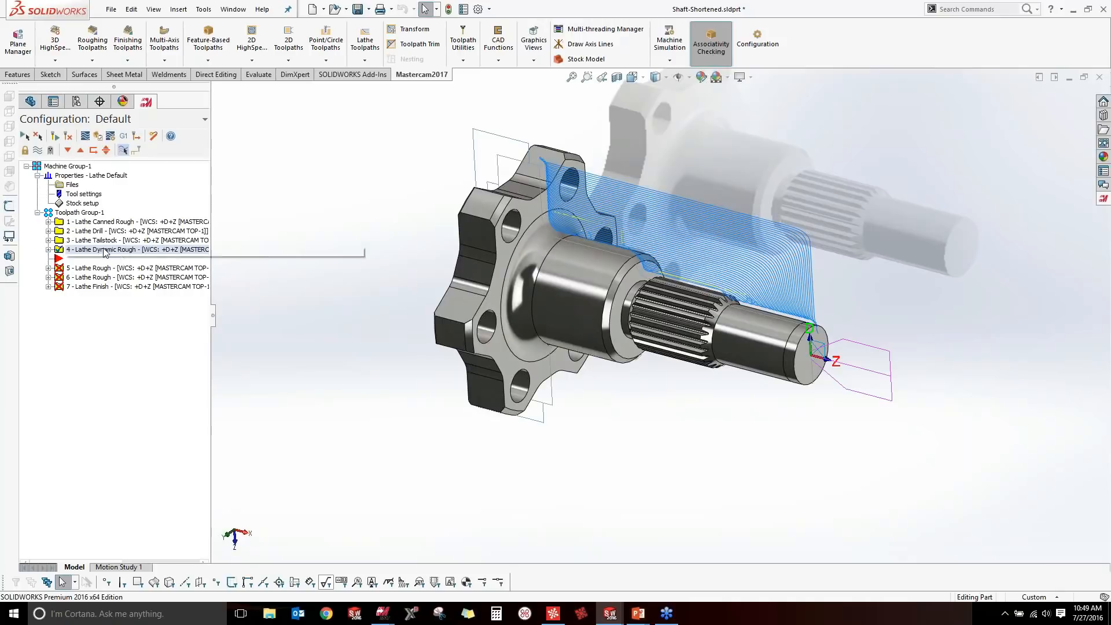
click(49, 249)
click(90, 277)
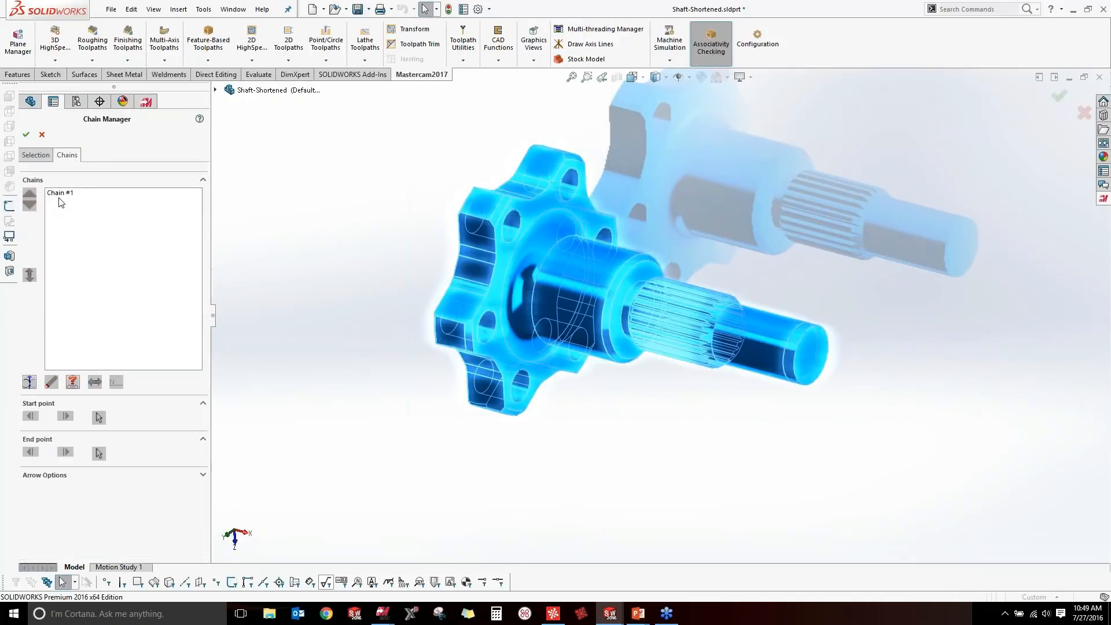
click(59, 195)
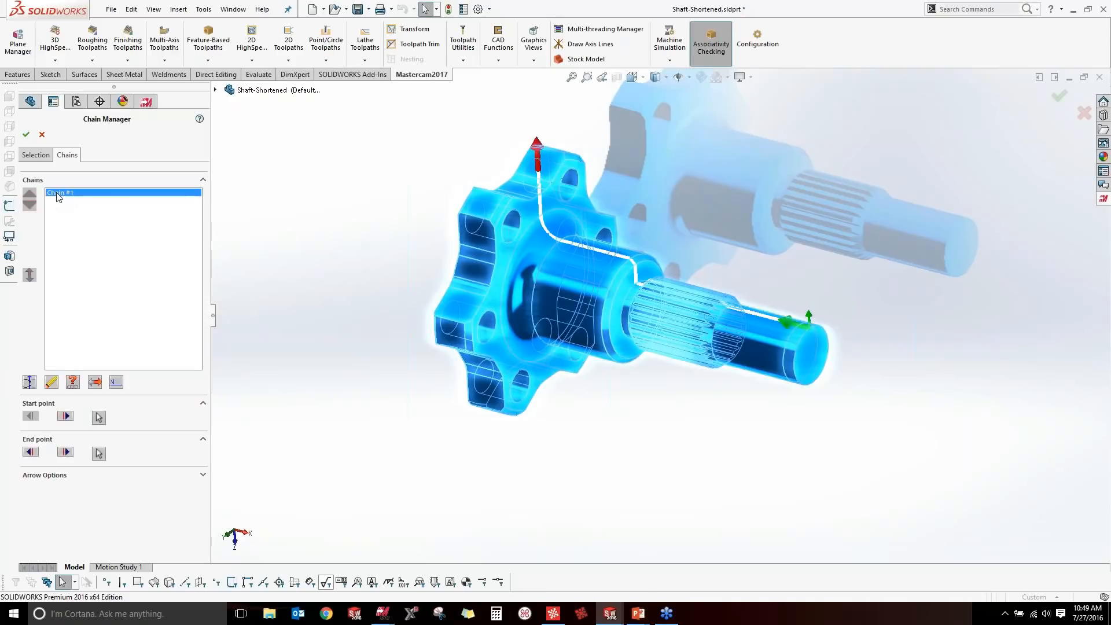
click(96, 383)
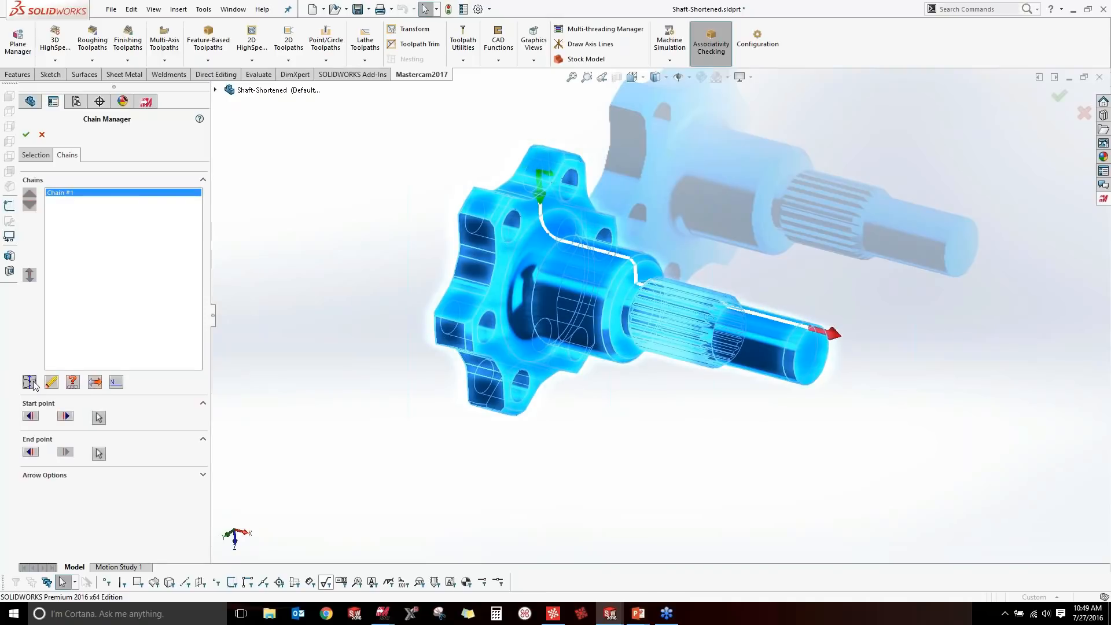
click(25, 133)
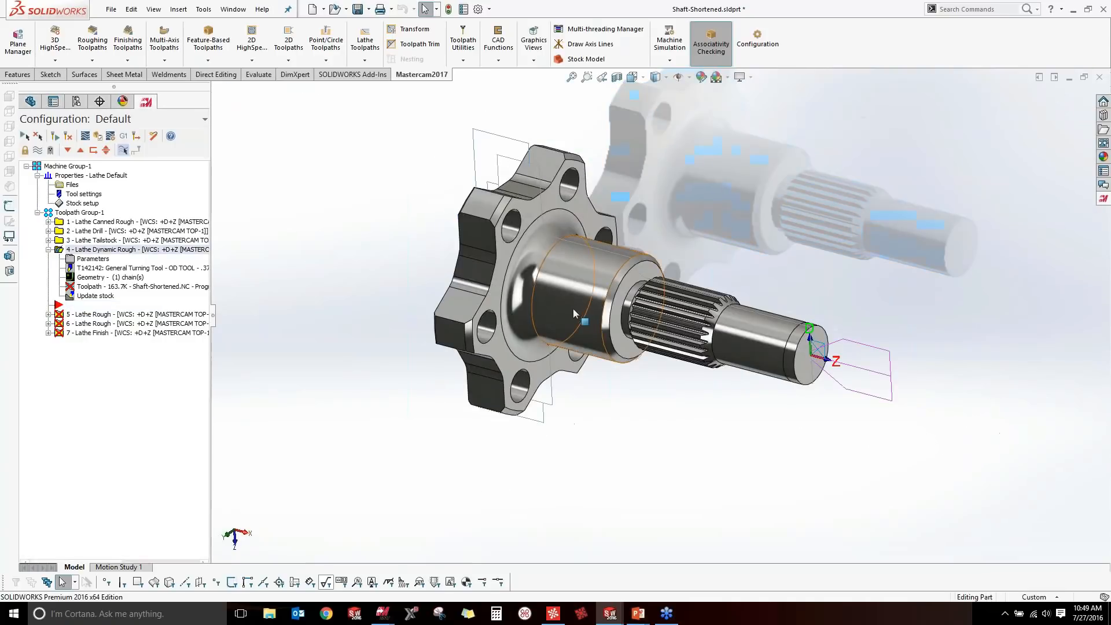
Set the dynamic rough cutting method to One-way with Left compensation direction and regenerate the operation.
click(87, 260)
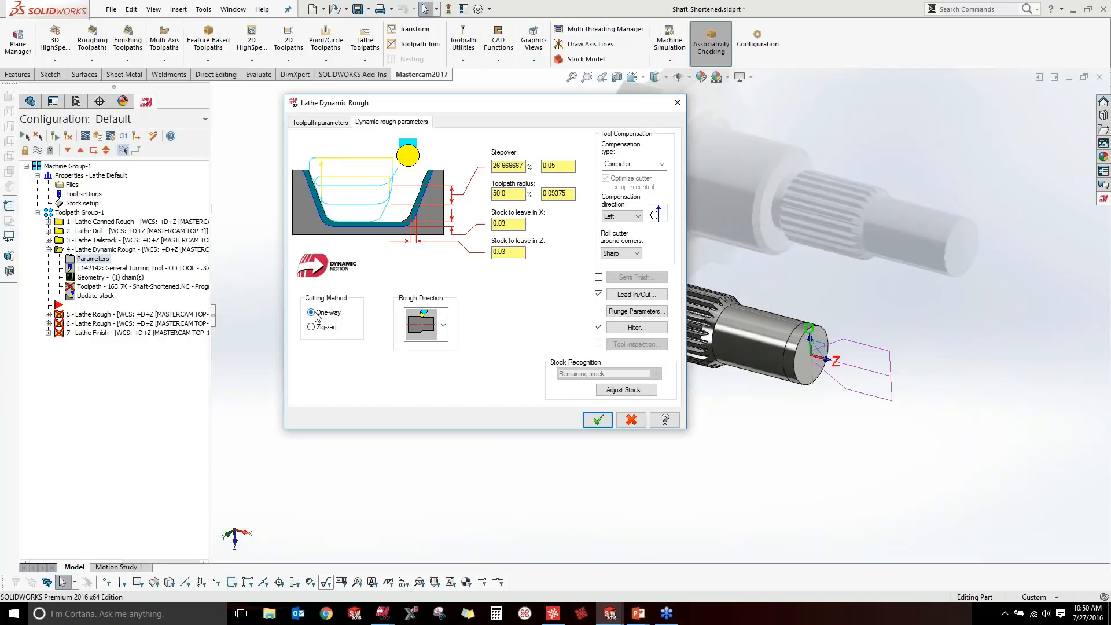
click(596, 421)
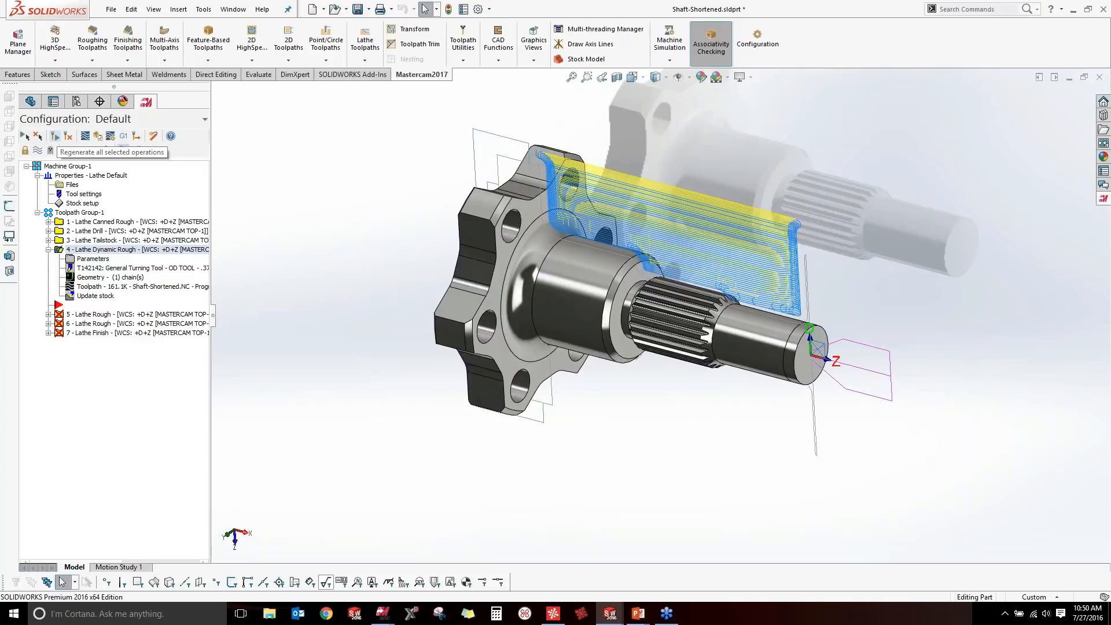
scroll(619, 383, up, 1)
middle_drag(618, 384, 665, 293)
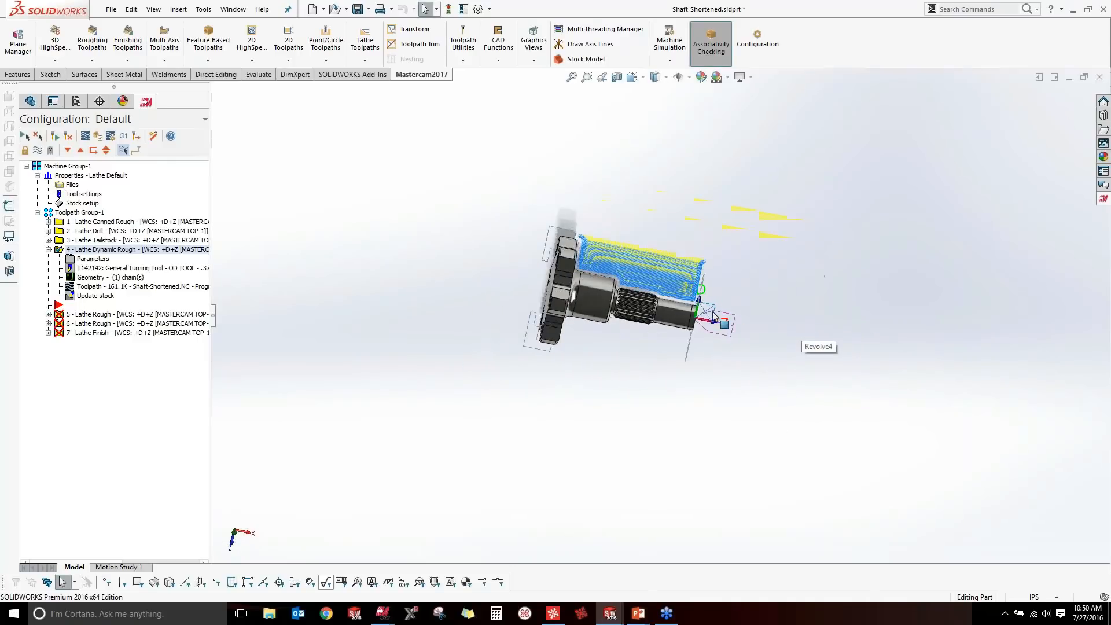
Extend the end of contour by 0.1875 in the dynamic rough operation's lead-out settings and regenerate the toolpath.
scroll(665, 293, down, 2)
scroll(666, 293, down, 3)
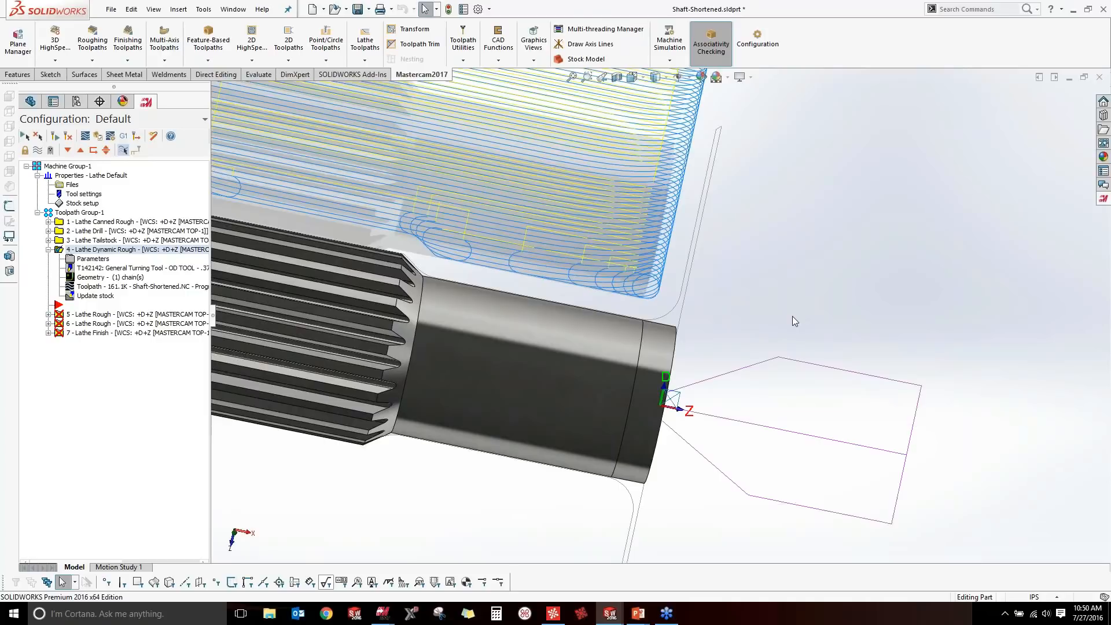
scroll(792, 315, up, 6)
middle_drag(792, 315, 755, 333)
scroll(592, 273, down, 2)
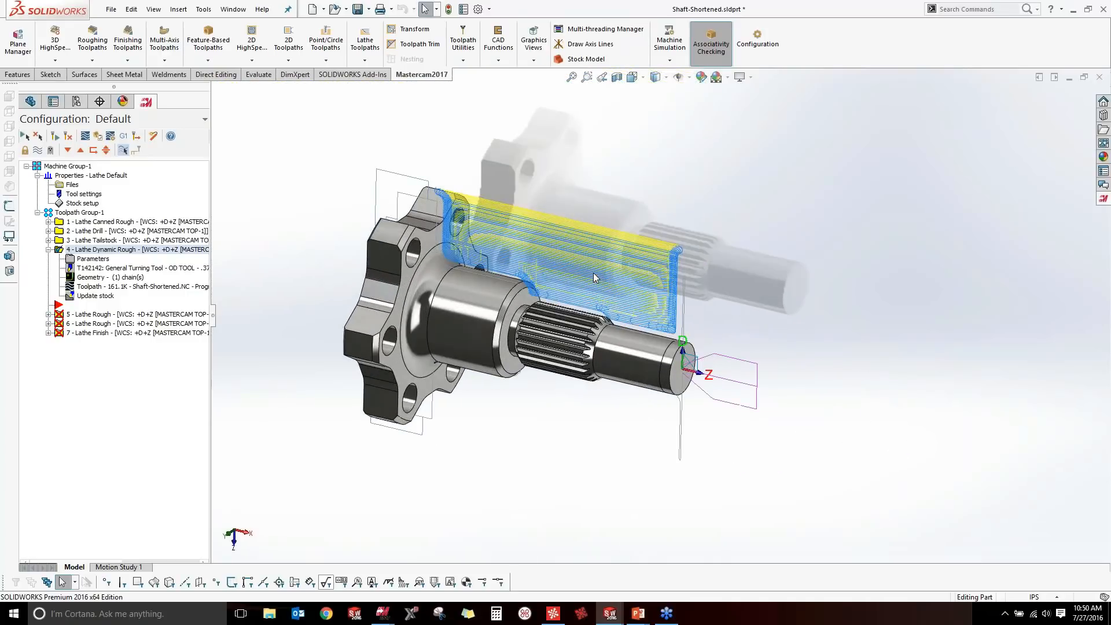
click(87, 258)
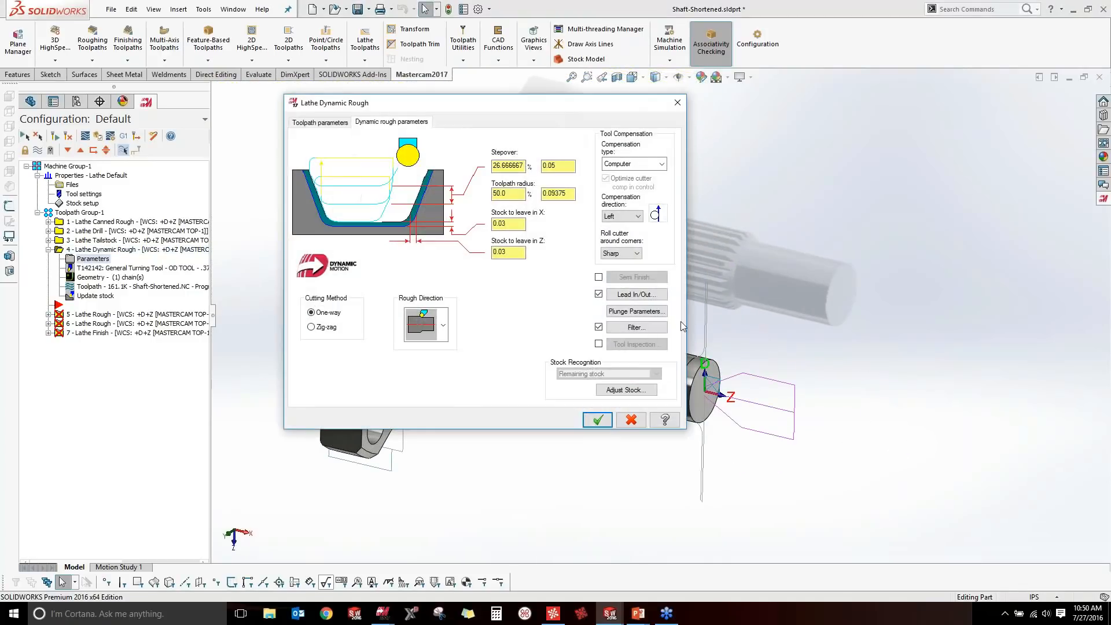
click(637, 294)
click(54, 30)
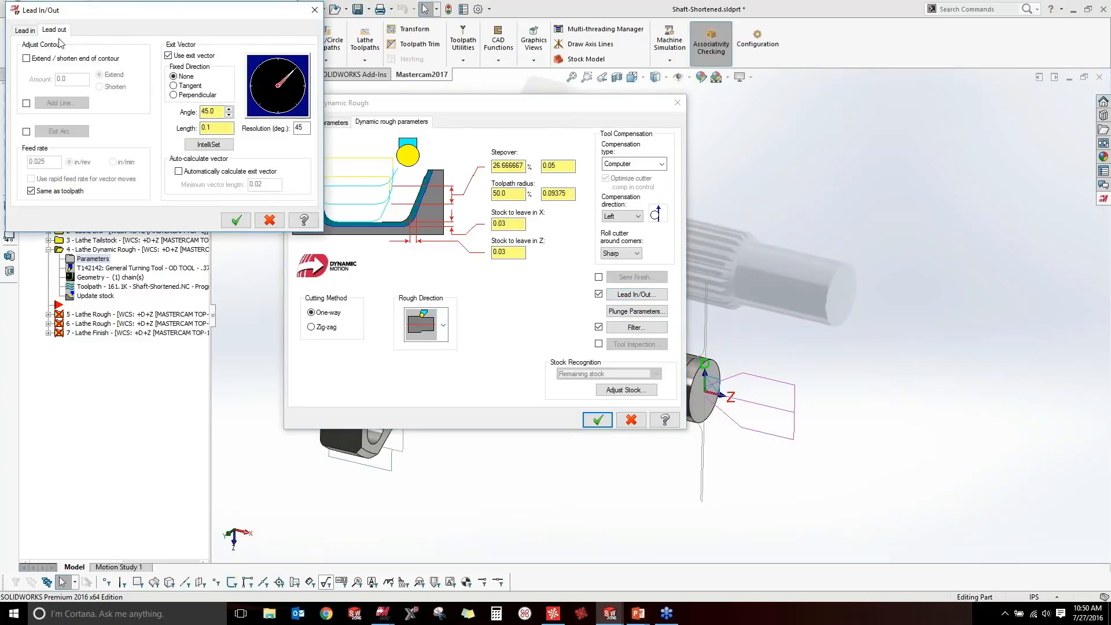
click(56, 59)
drag(110, 16, 404, 130)
drag(368, 194, 308, 201)
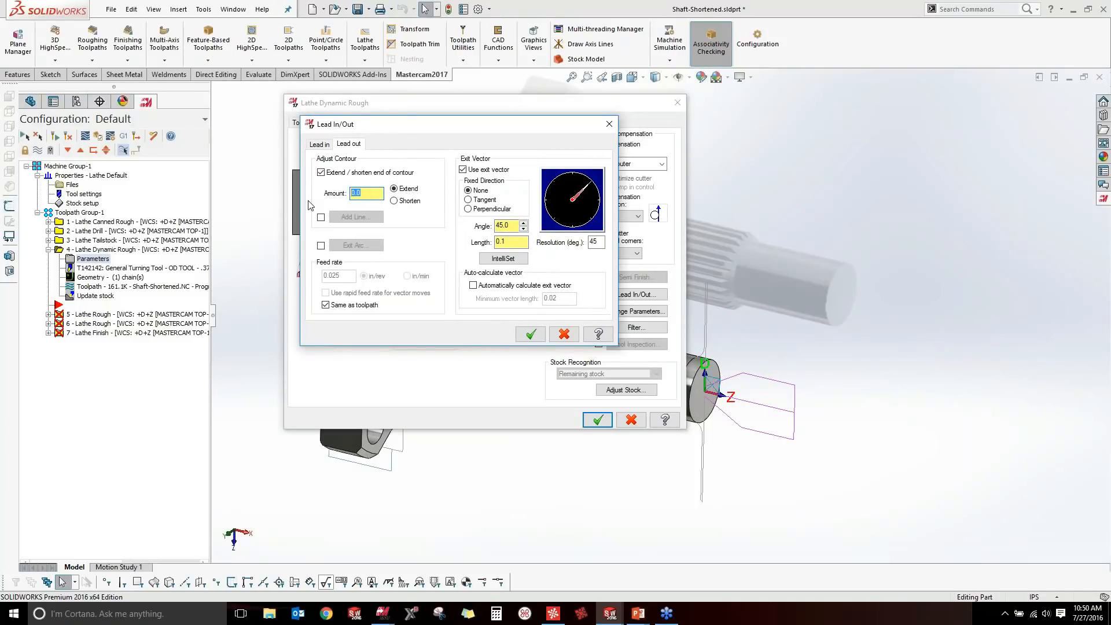
text(.1875)
key(Return)
click(531, 334)
click(598, 423)
click(67, 137)
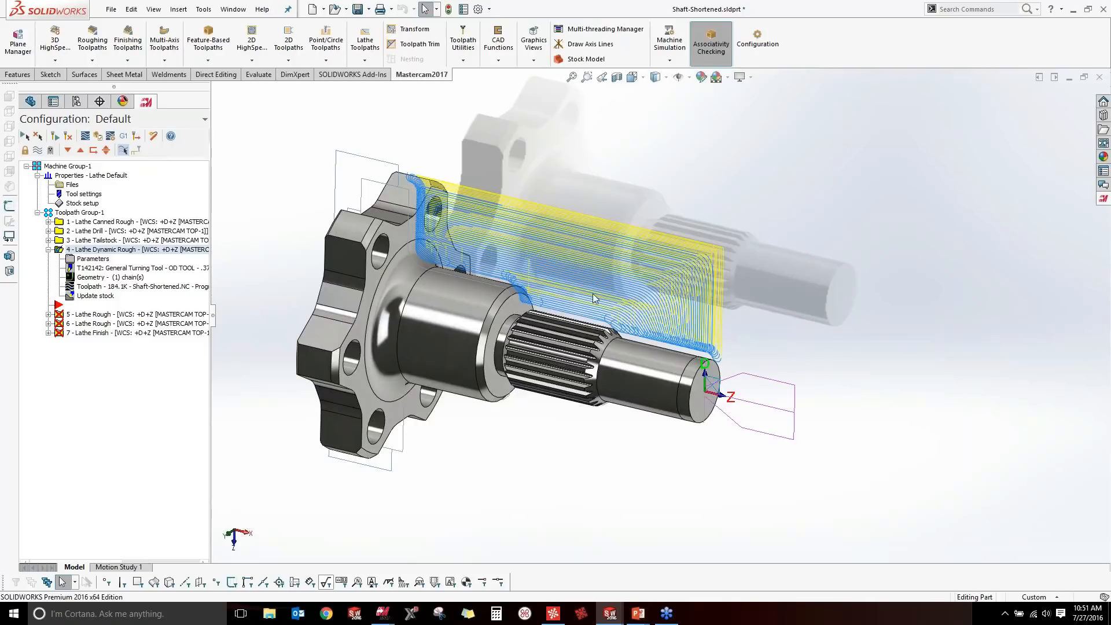
Enable tool inspection for the dynamic rough operation with a user-defined check position of D 10.0 and Z 1.0.
click(96, 260)
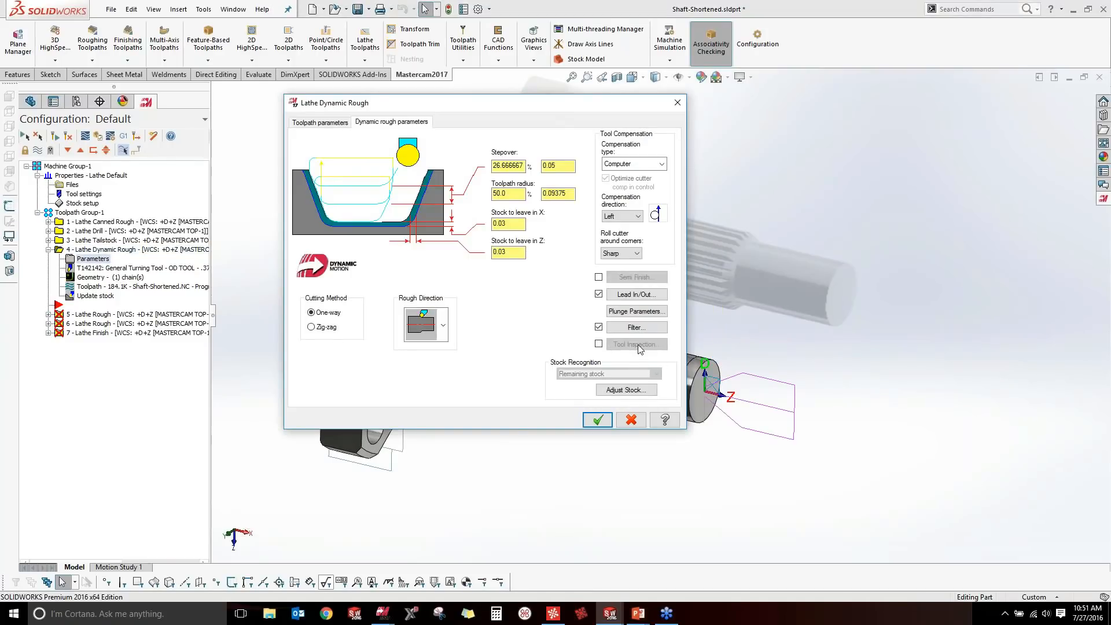
click(598, 344)
click(615, 345)
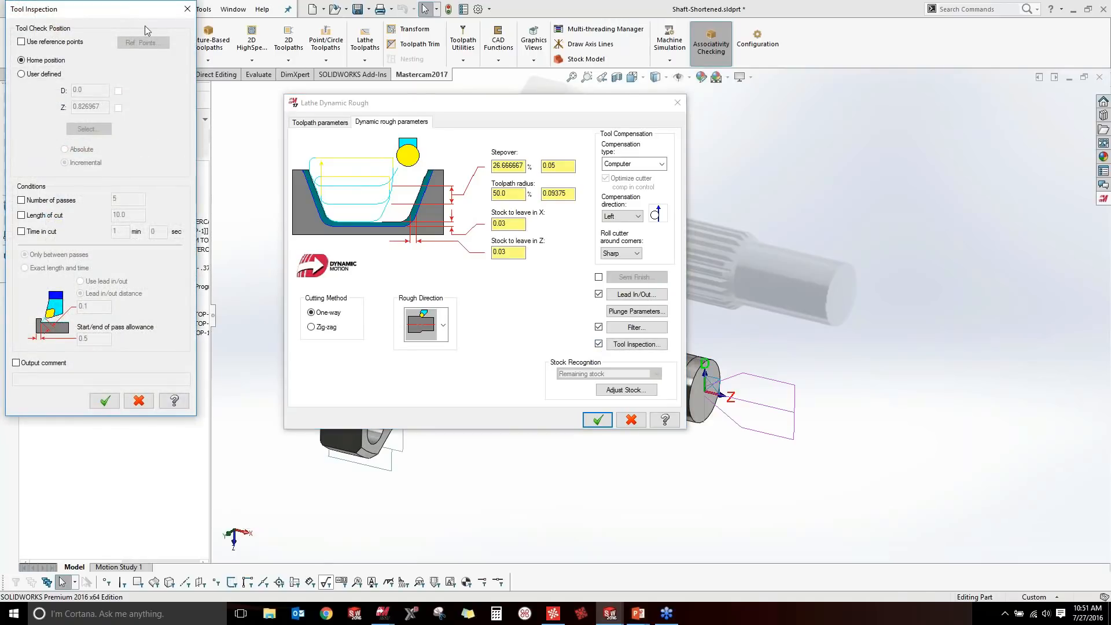
drag(119, 10, 368, 104)
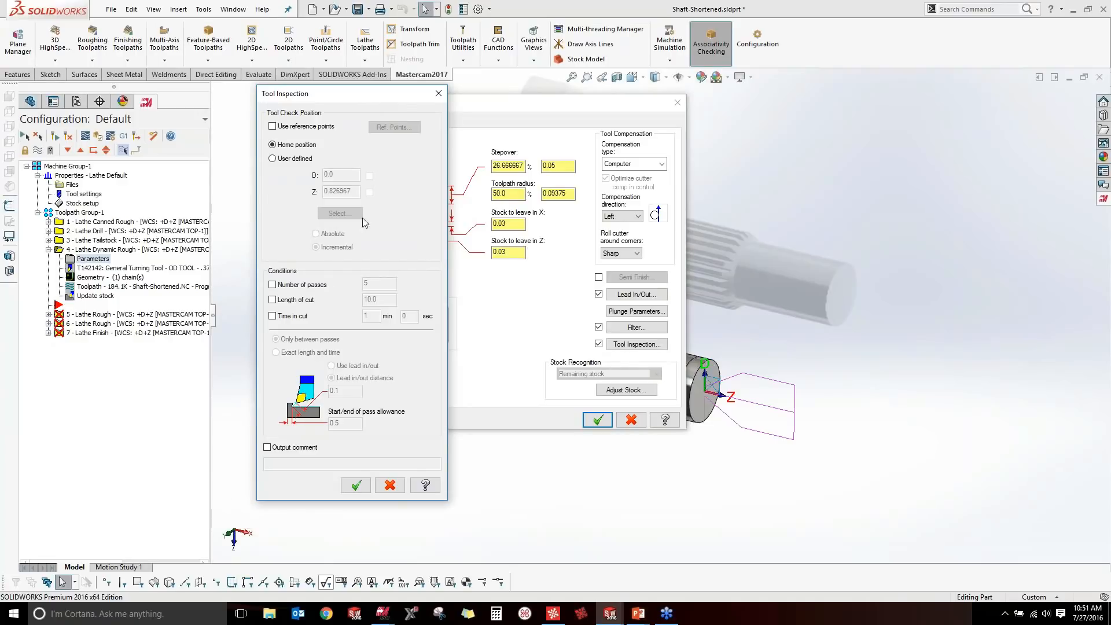
click(283, 159)
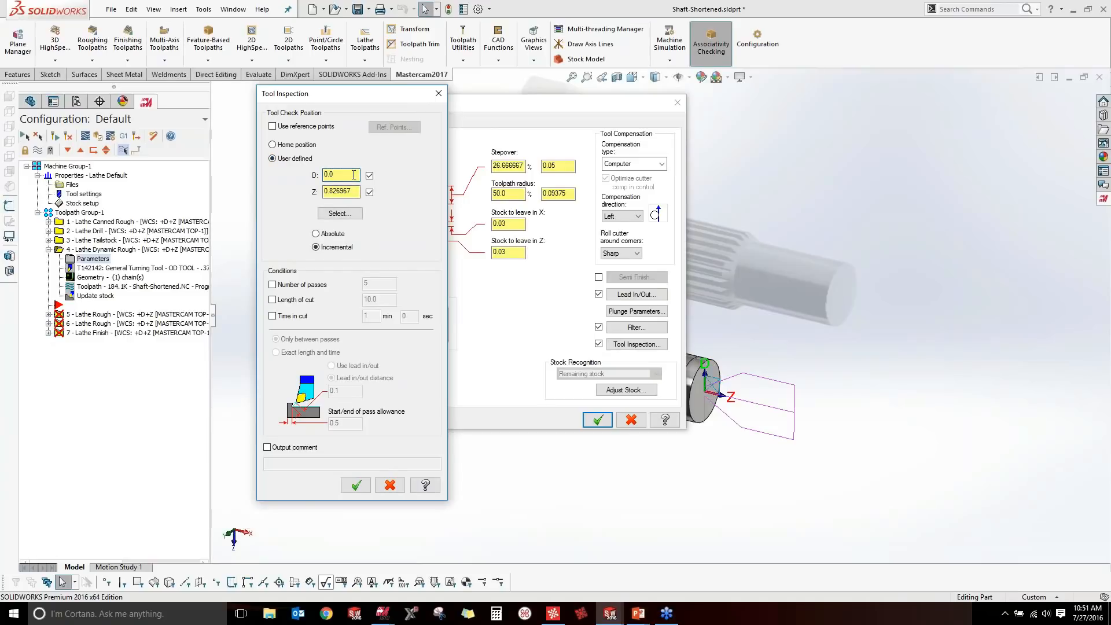
drag(353, 175, 294, 173)
text(10.0)
key(Tab)
text(1.0)
key(Return)
Enable the inspection conditions for a length of cut of 100 and a time in cut of 1 minute.
click(272, 299)
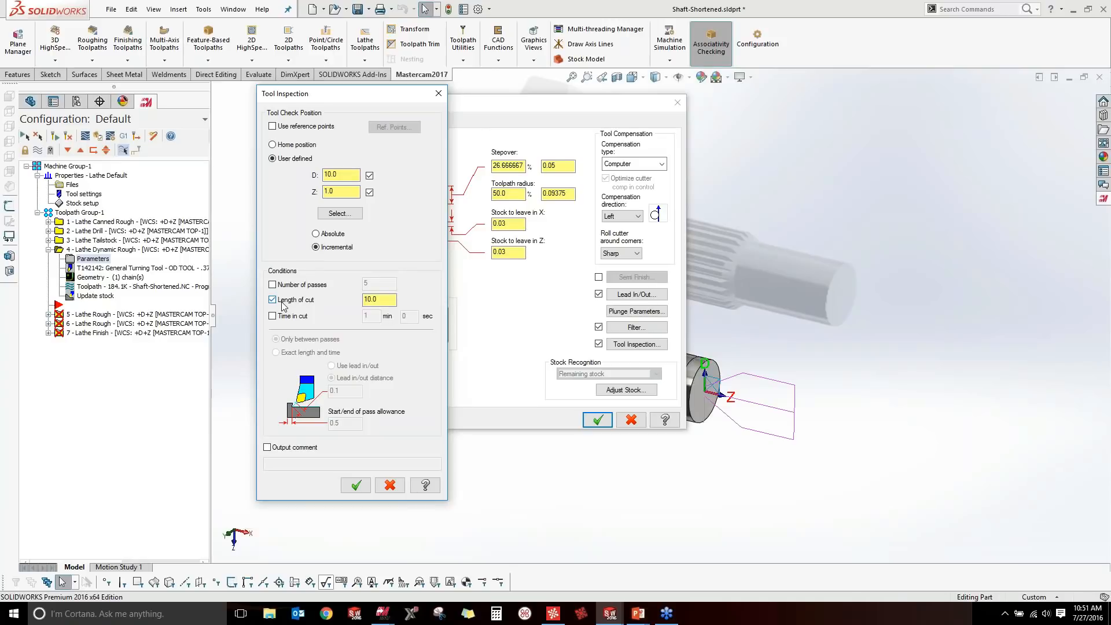
key(Tab)
text(100)
key(Return)
click(294, 317)
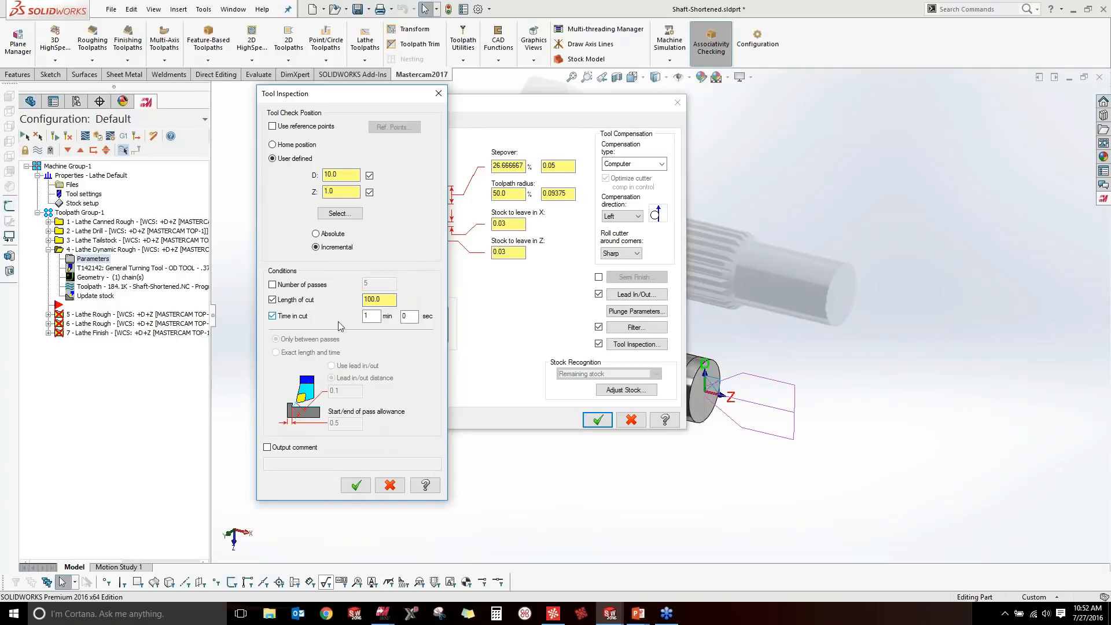
double_click(371, 316)
Add the inspection output comment "CHECK THE INSERT, RE-INDEX IF NEEDED" and regenerate the dynamic rough operation.
click(267, 447)
click(292, 462)
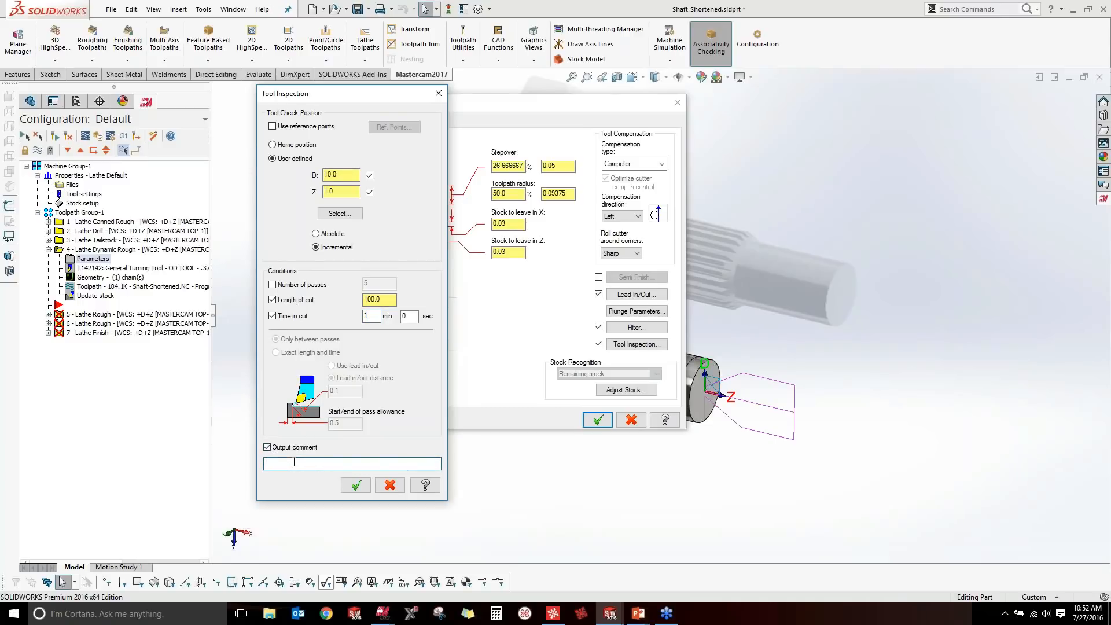
text(cHECK THE INSERT, RE-INDEX IF NEEDED)
click(355, 485)
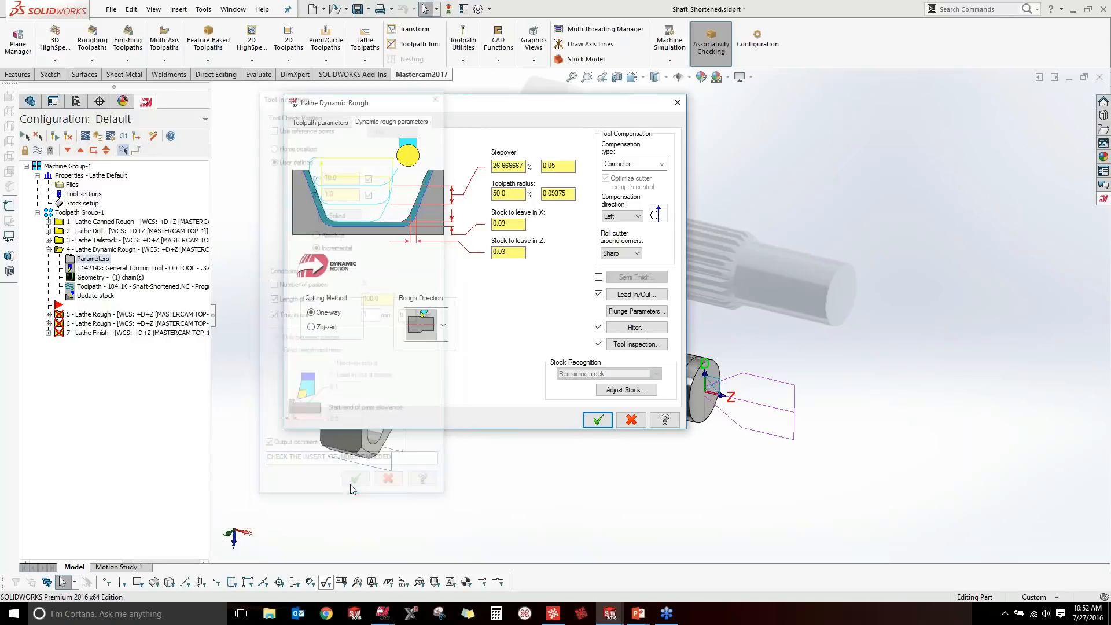
click(593, 418)
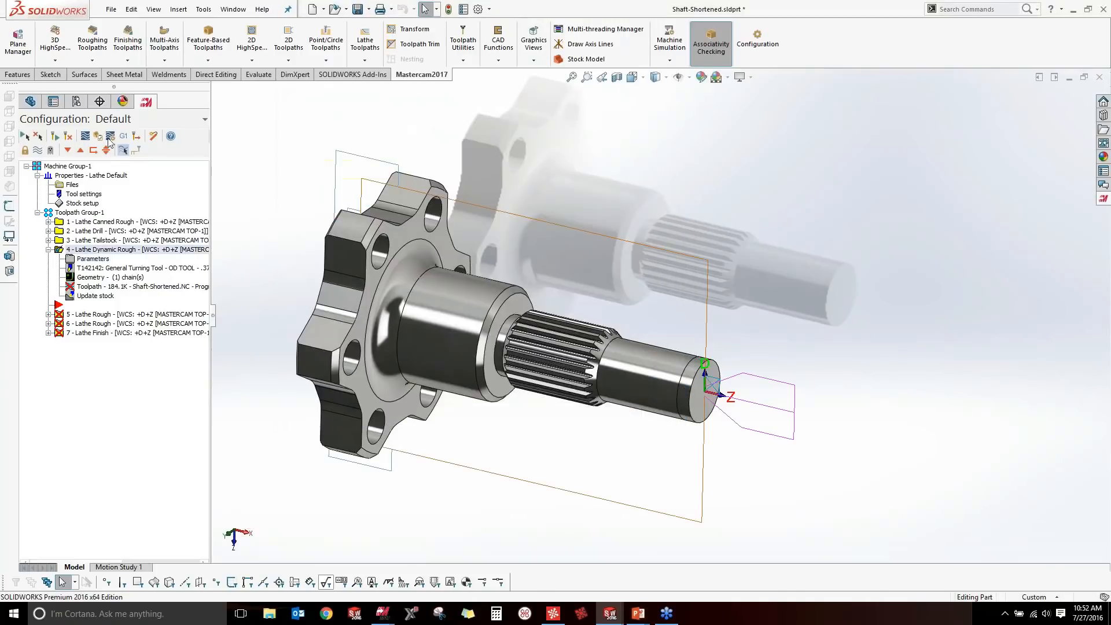
click(55, 138)
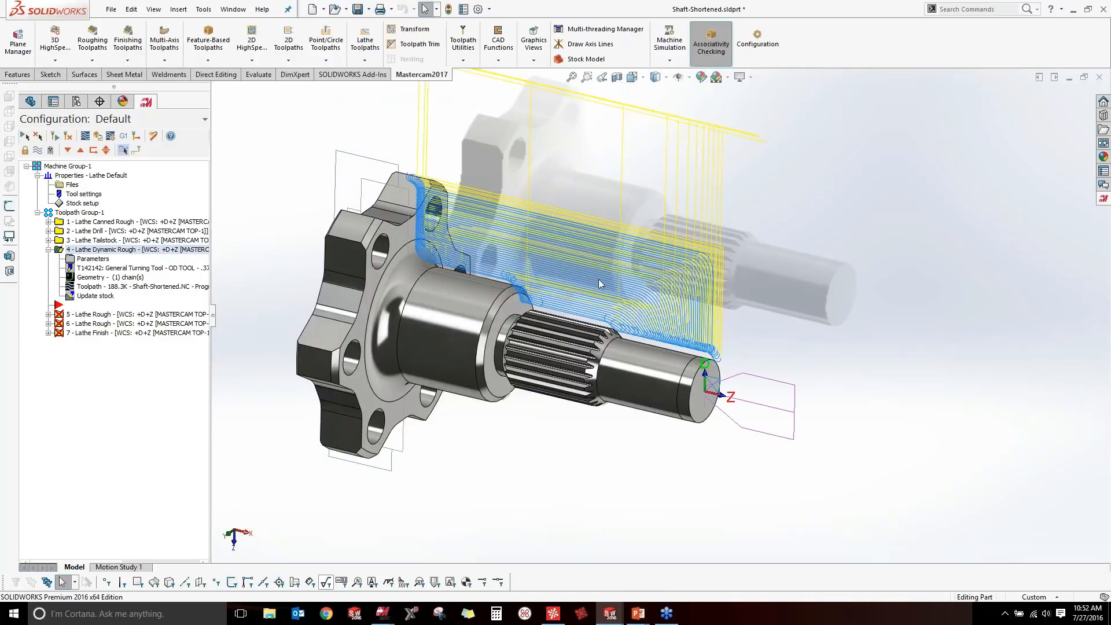
Verify the updated Lathe Dynamic Rough operation in Mastercam Simulator and play the simulation through to the end.
scroll(598, 279, up, 2)
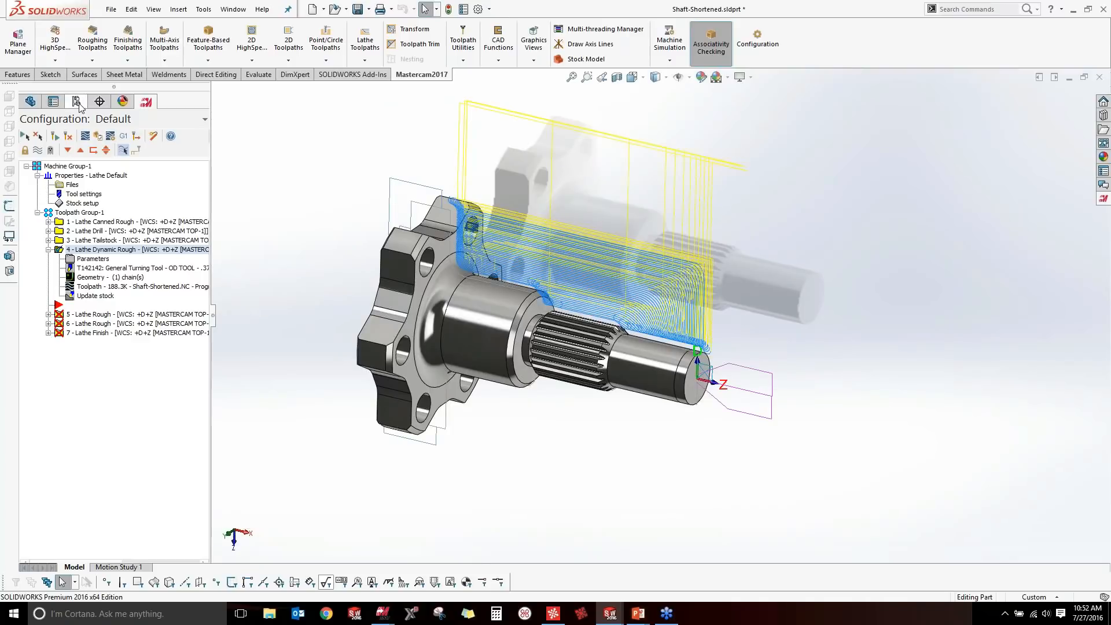
click(101, 136)
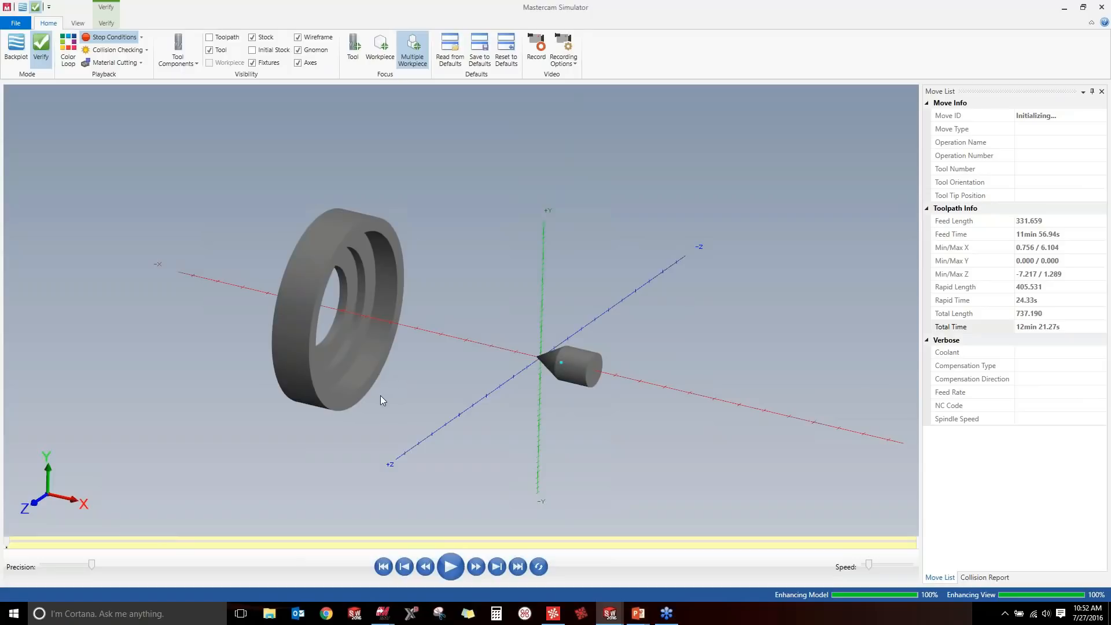
click(451, 568)
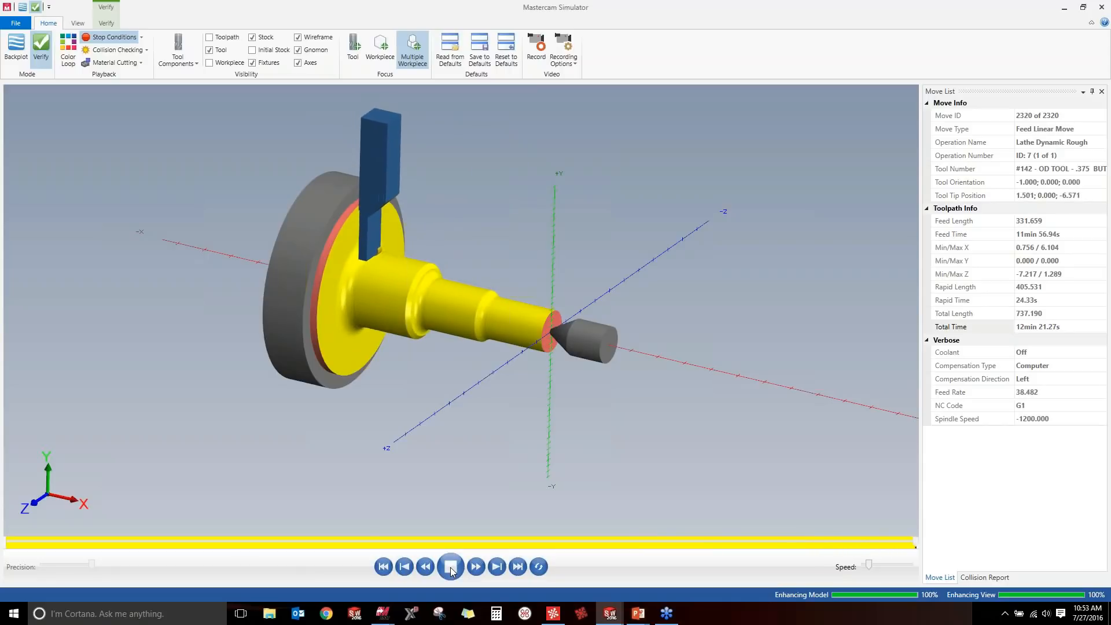
click(451, 567)
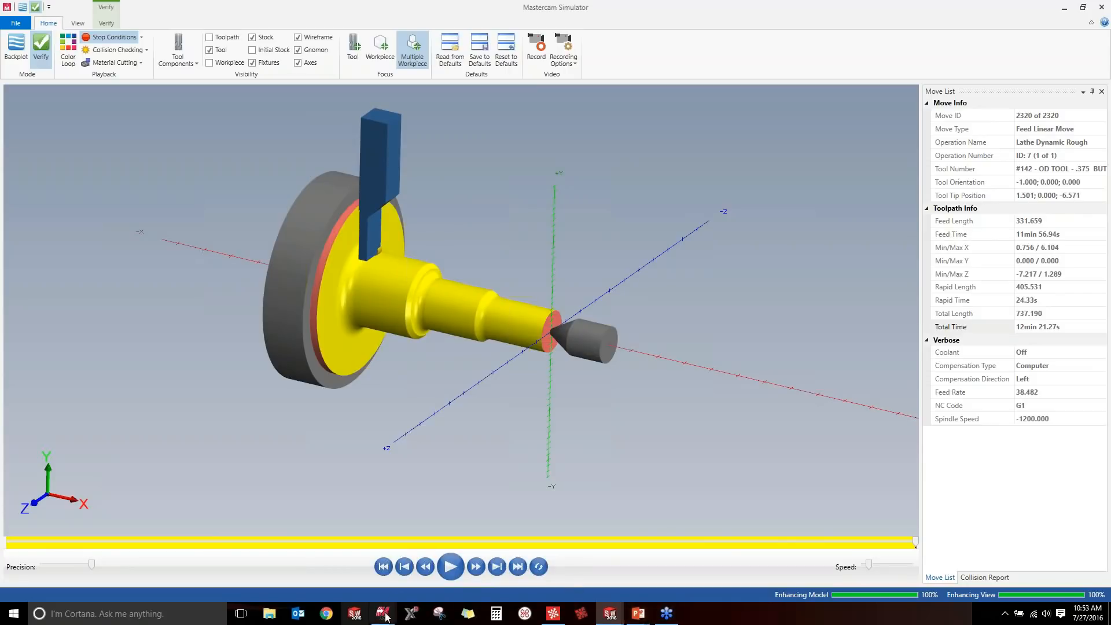
Return to the Shaft-Shortened part in SOLIDWORKS and hide the dynamic rough toolpath display.
mouse_move(383, 613)
mouse_move(371, 577)
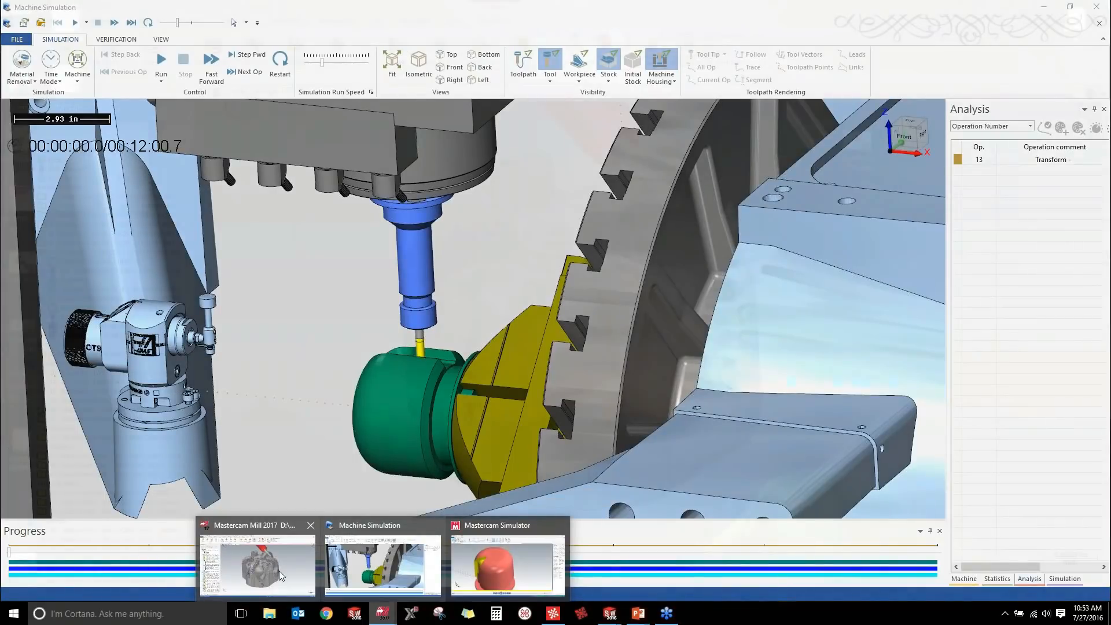
click(279, 570)
mouse_move(639, 602)
mouse_move(688, 570)
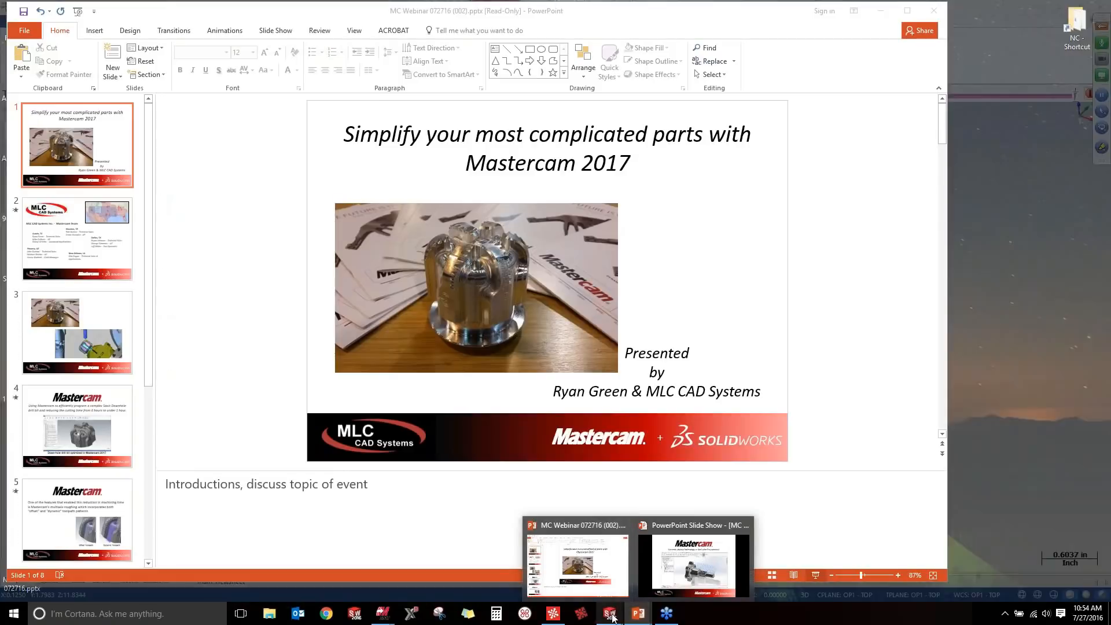
mouse_move(612, 615)
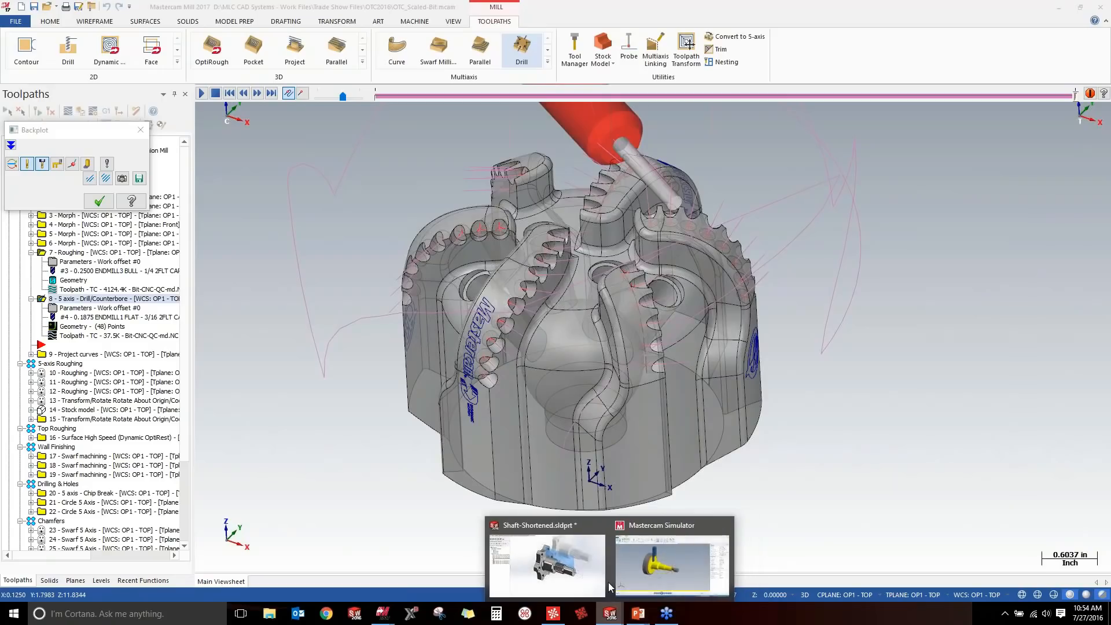
click(567, 559)
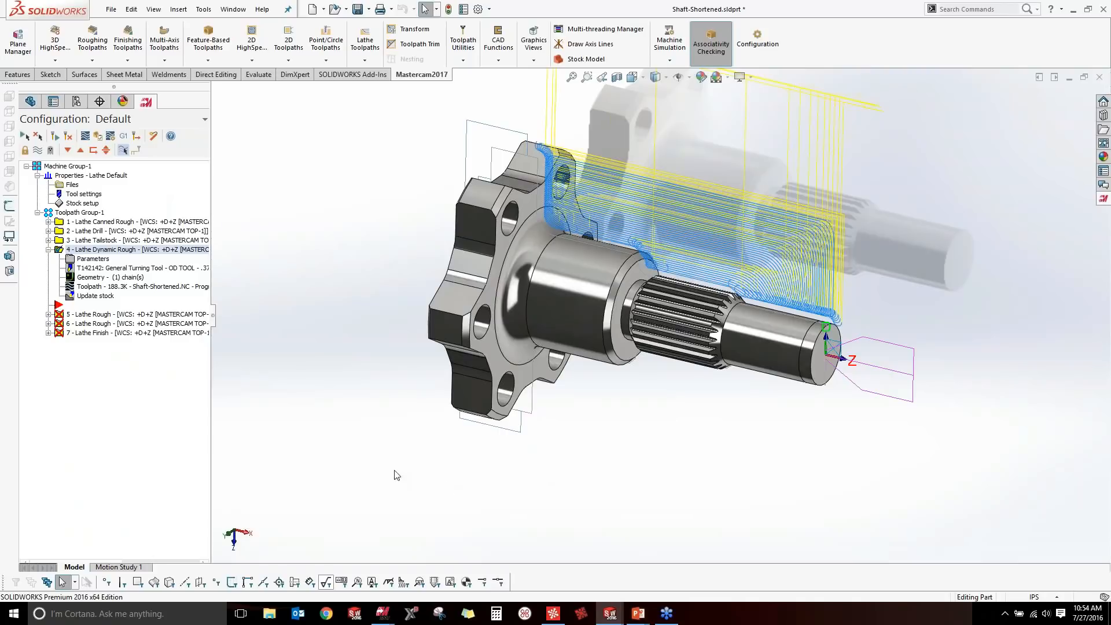
click(38, 151)
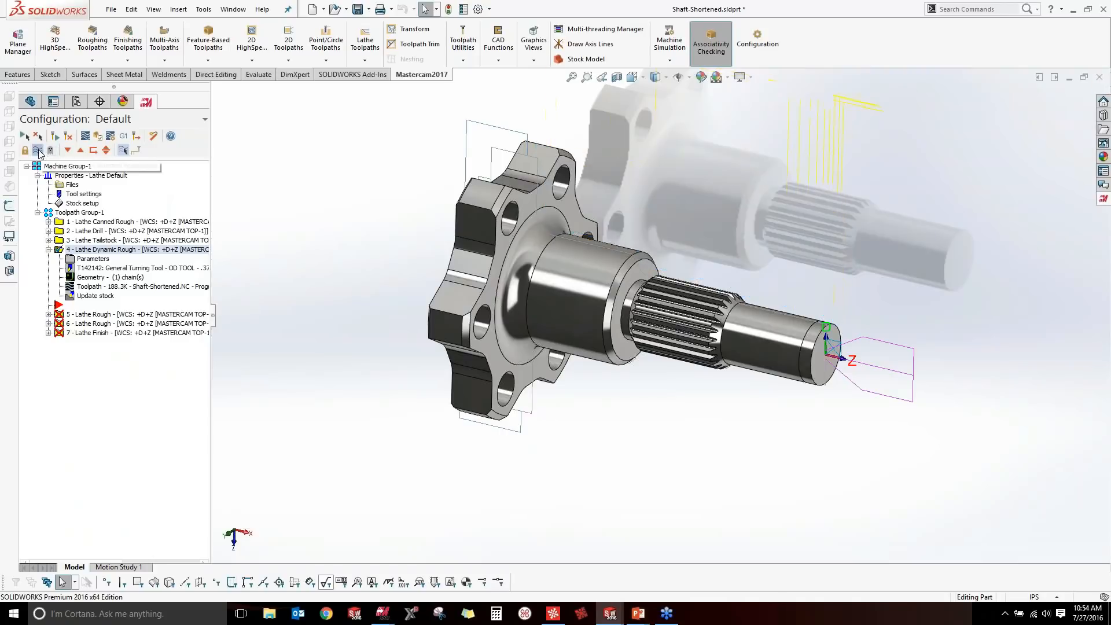
middle_drag(620, 404, 606, 347)
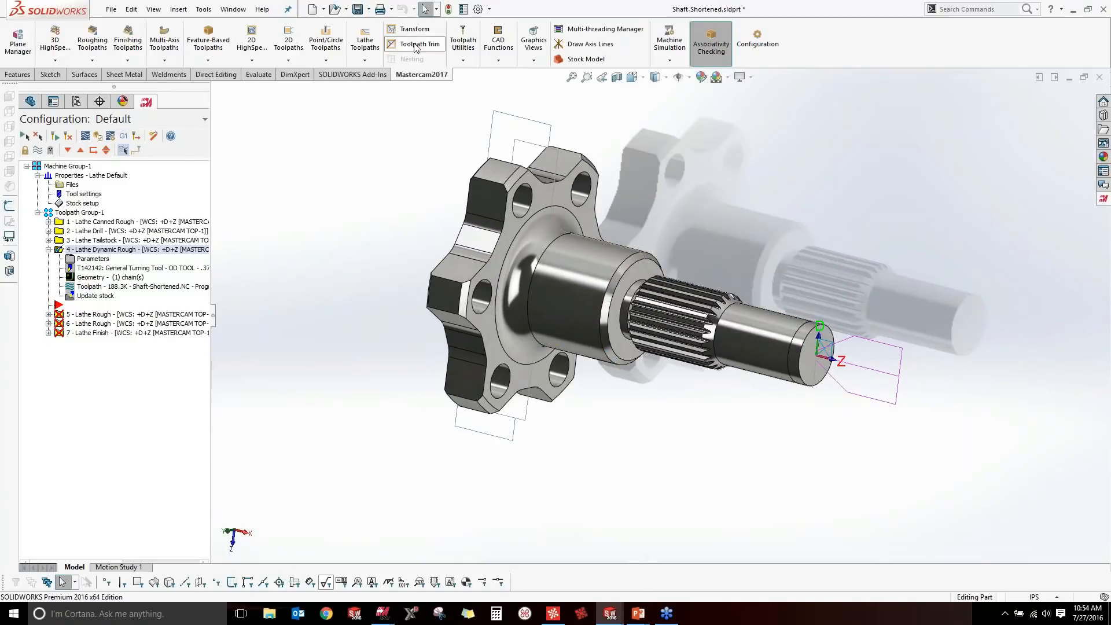
Create a Lathe Rough toolpath using the whole shaft body as its chain.
click(365, 43)
click(364, 43)
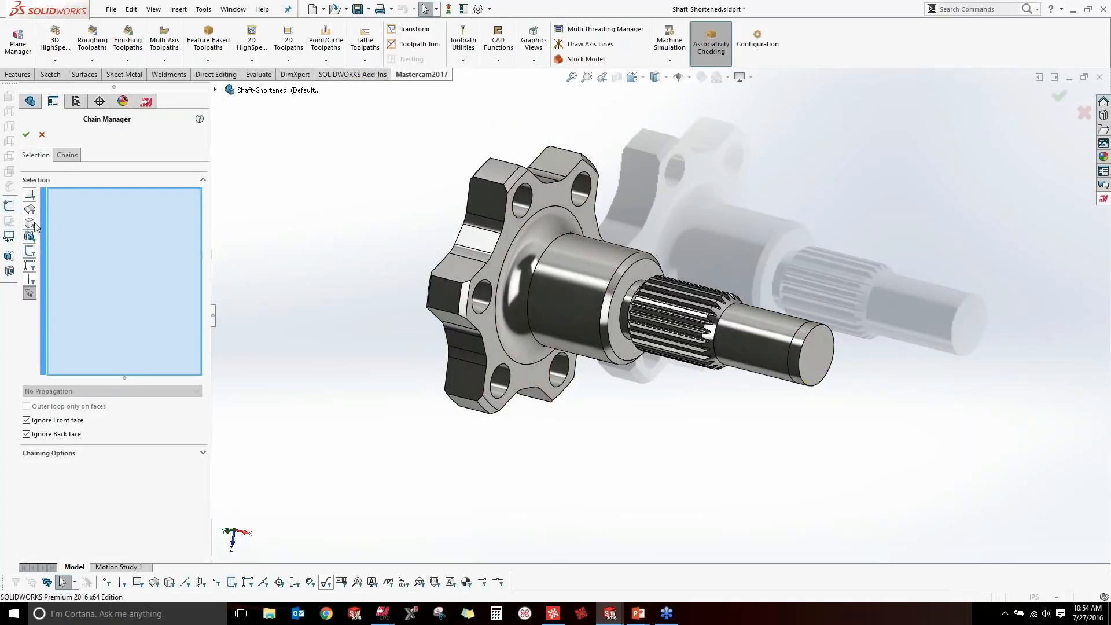
click(30, 225)
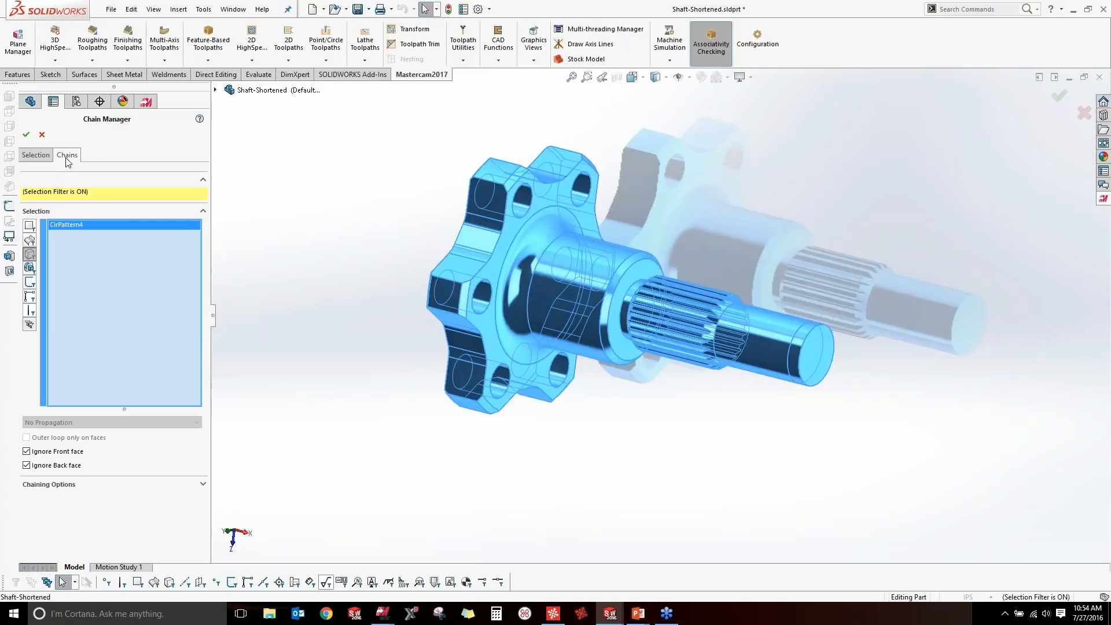
click(65, 225)
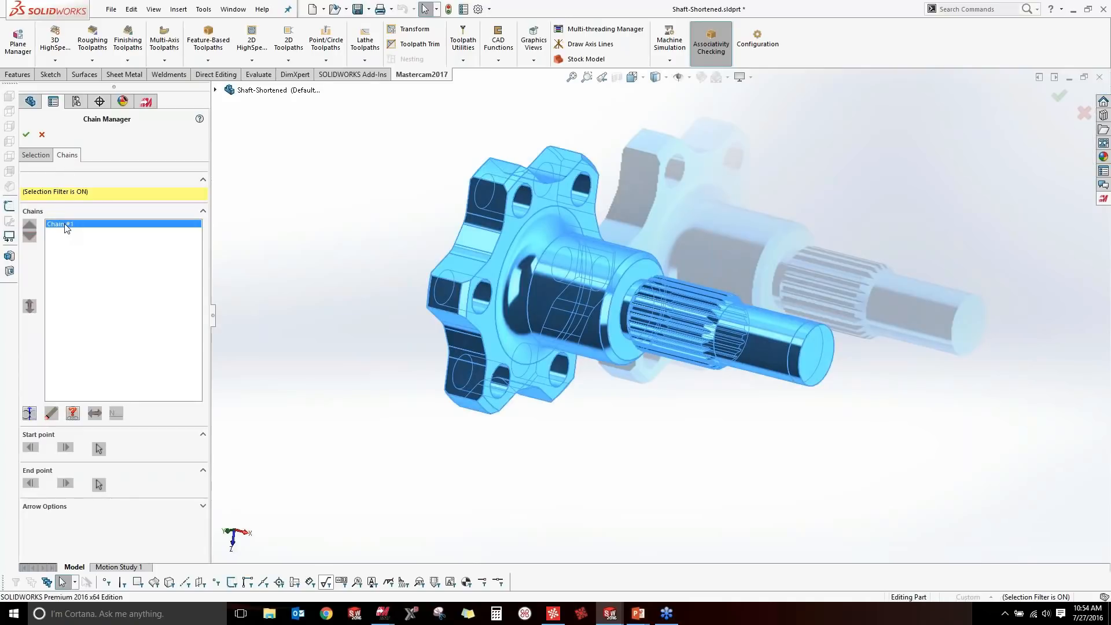
click(26, 135)
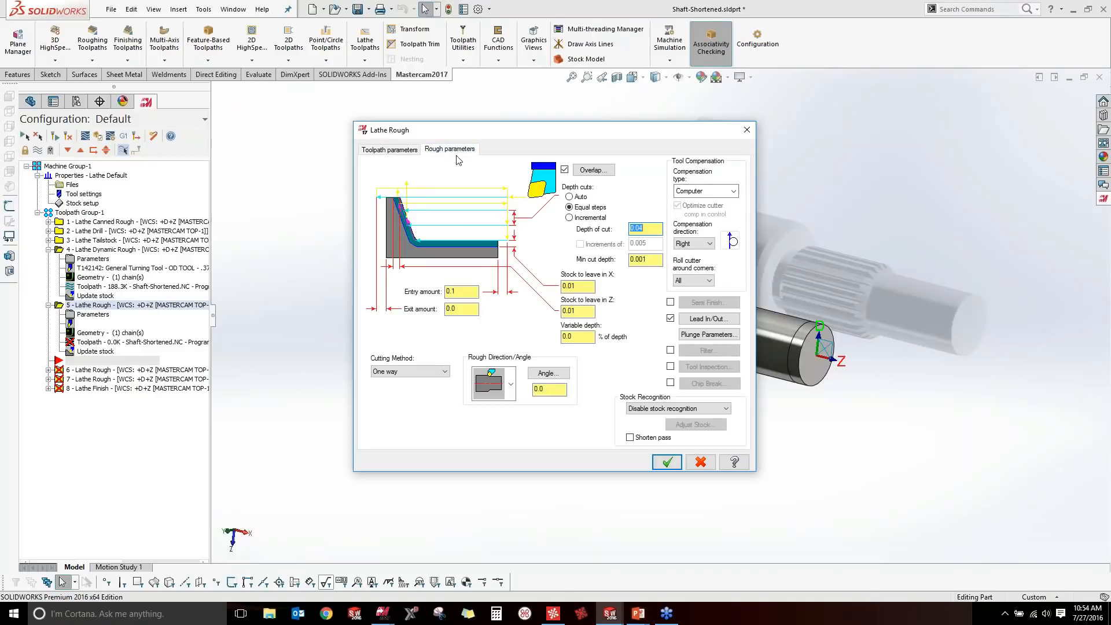
Set the new Lathe Rough operation's stock recognition to Remaining stock.
click(654, 227)
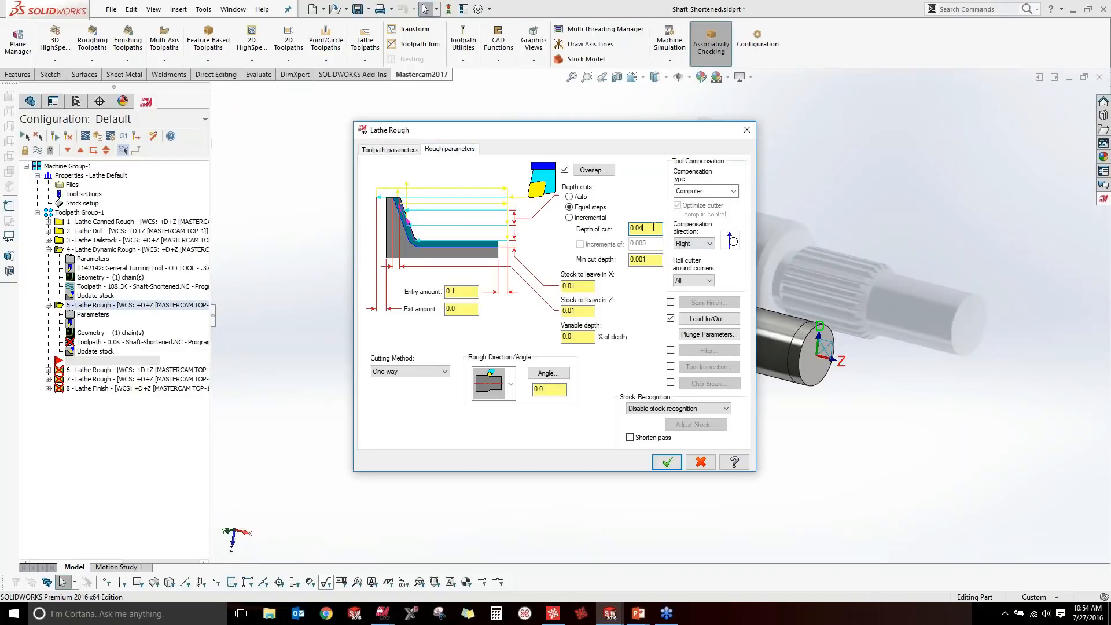
click(702, 409)
click(698, 419)
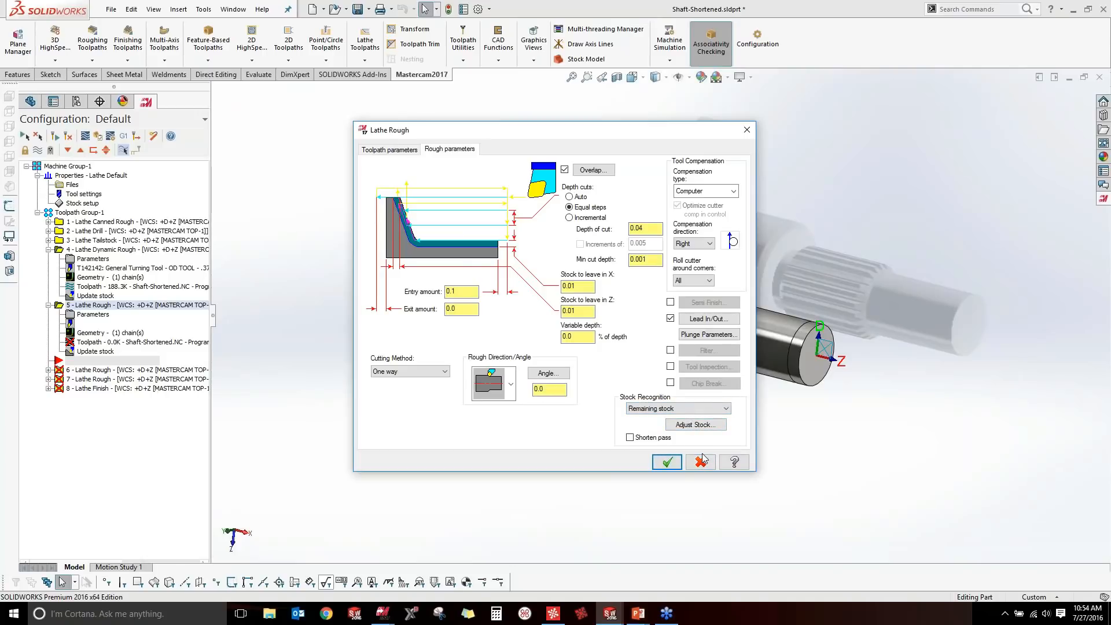
Review the lead in/out and plunge cut parameters, keeping their settings, and generate the Lathe Rough toolpath.
click(707, 318)
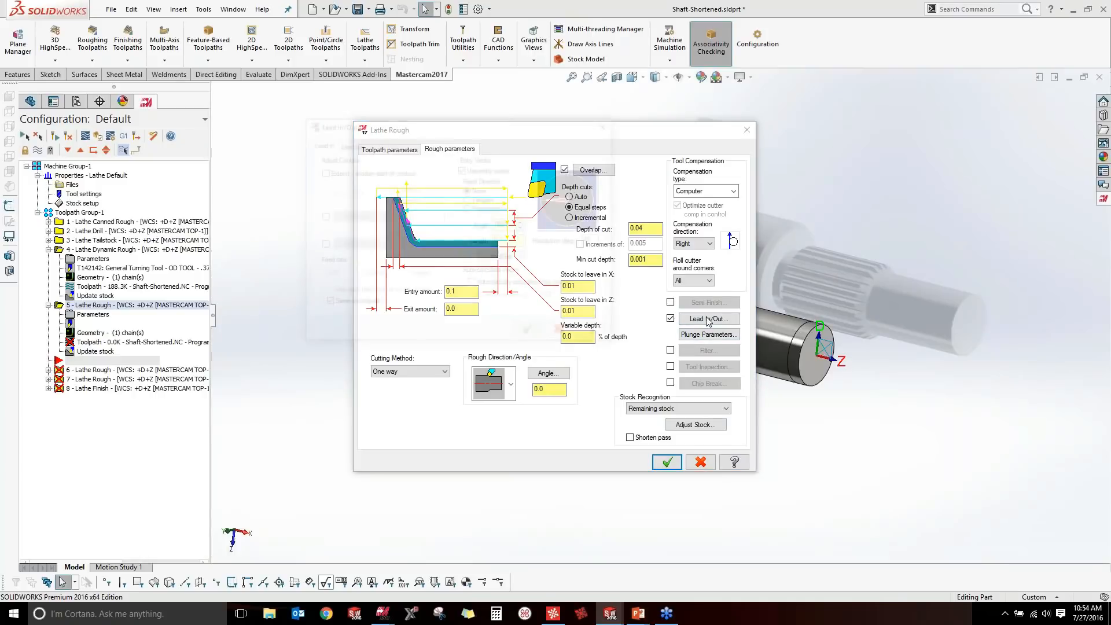
click(527, 330)
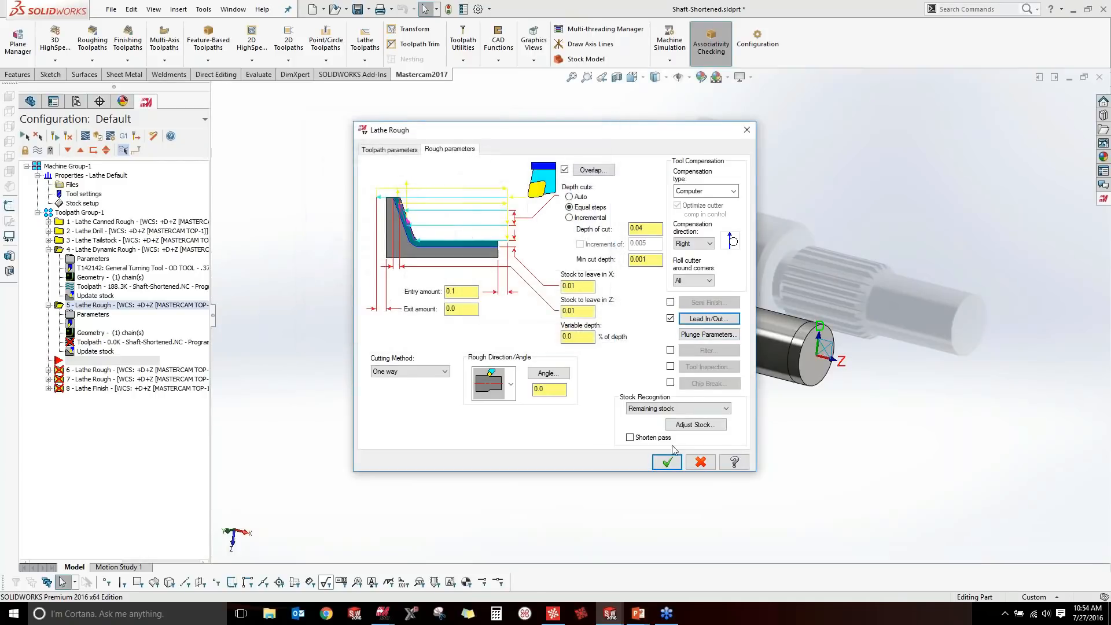
click(697, 334)
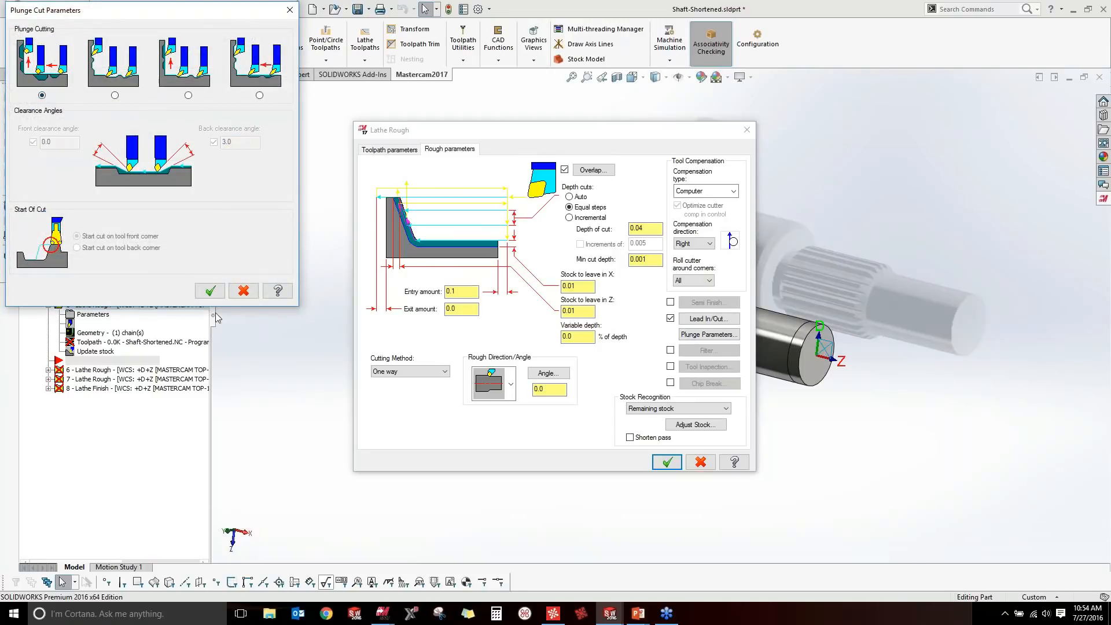
click(219, 295)
click(666, 462)
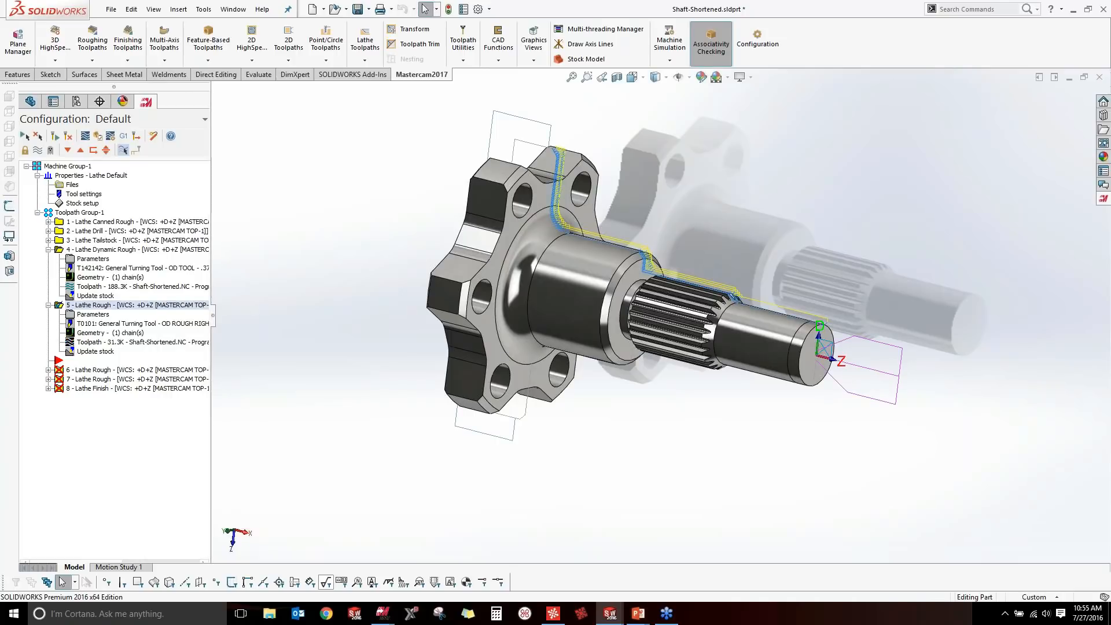
Examine the remaining-stock rough passes up close at the shoulder beside the splines and along the whole shaft.
middle_drag(727, 326, 758, 352)
scroll(650, 281, down, 1)
scroll(652, 281, down, 6)
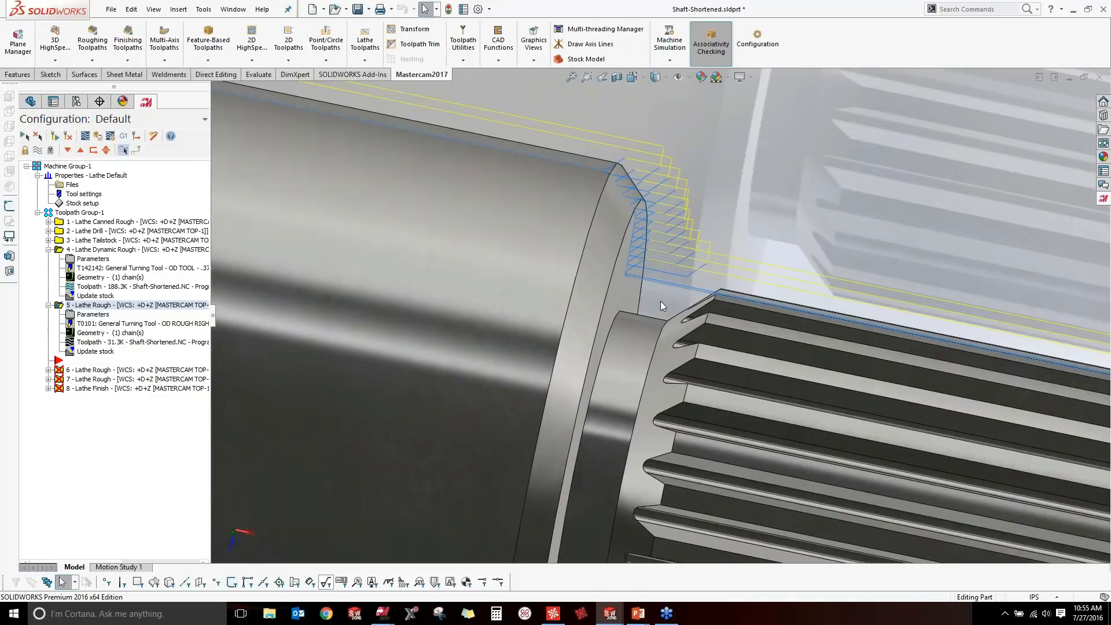
scroll(661, 301, up, 5)
middle_drag(661, 302, 665, 334)
scroll(665, 334, up, 3)
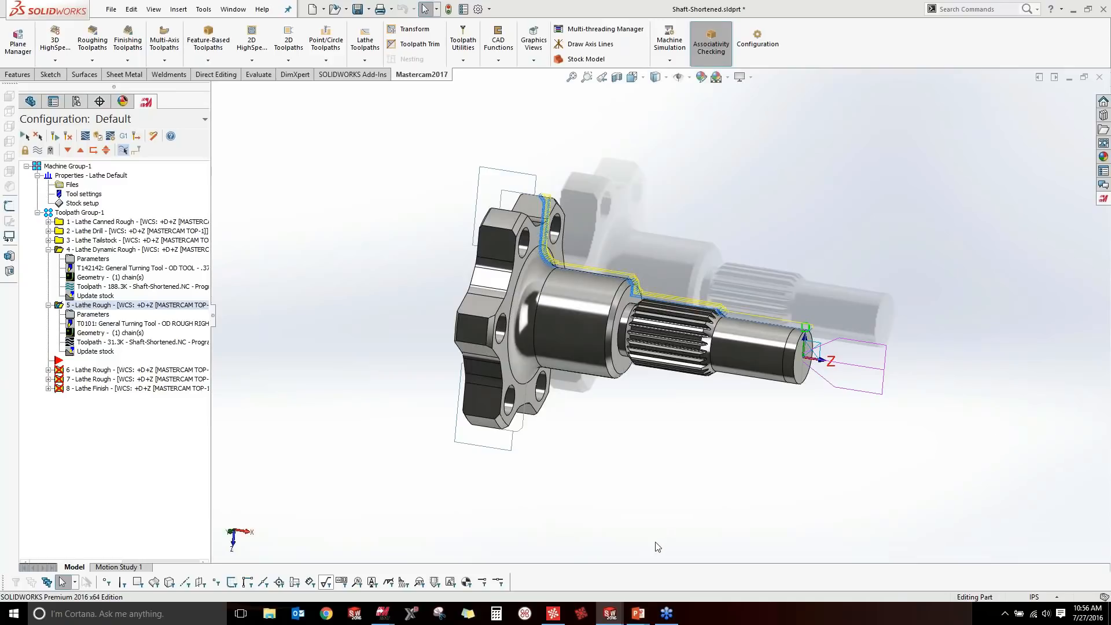
key(alt+Tab)
key(alt+Tab)
key(alt+Tab)
key(alt+Tab)
key(alt+Tab)
key(alt+Tab)
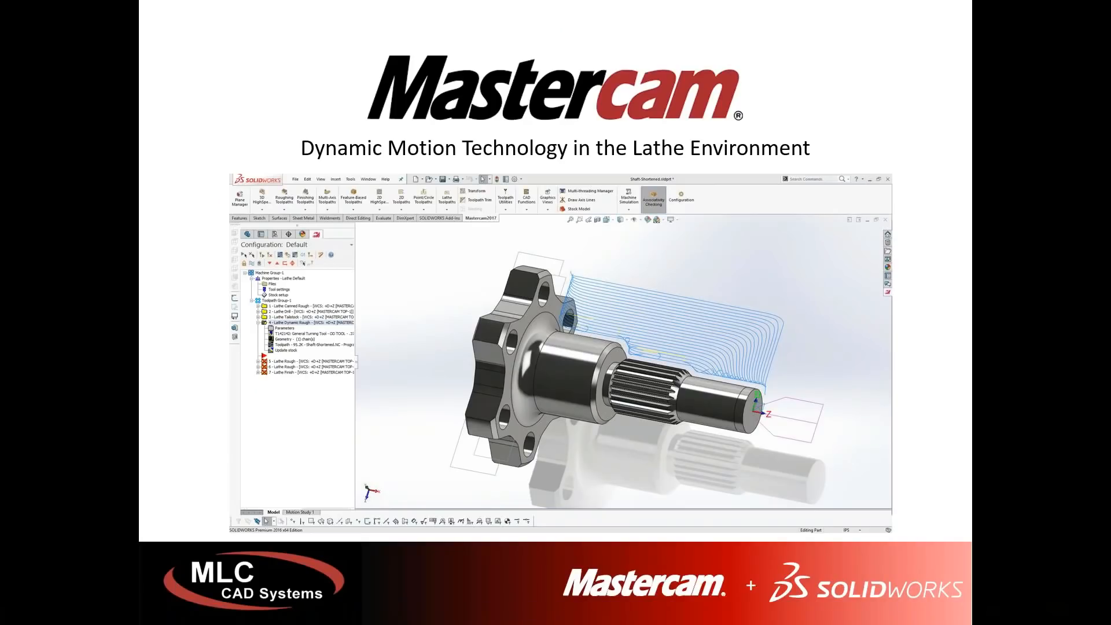
key(Right)
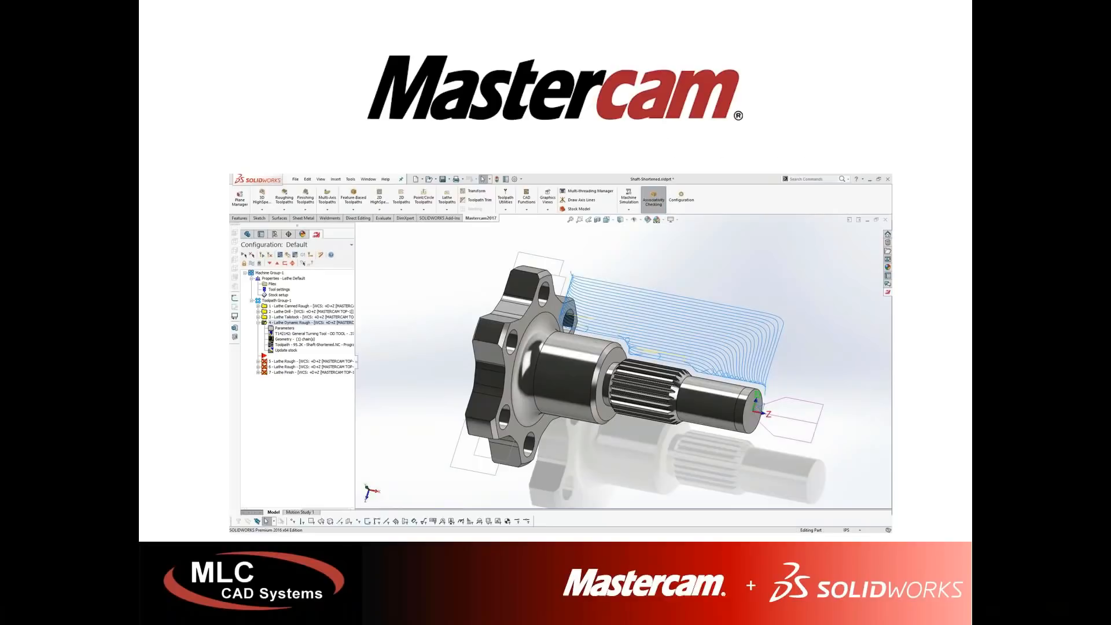
key(Right)
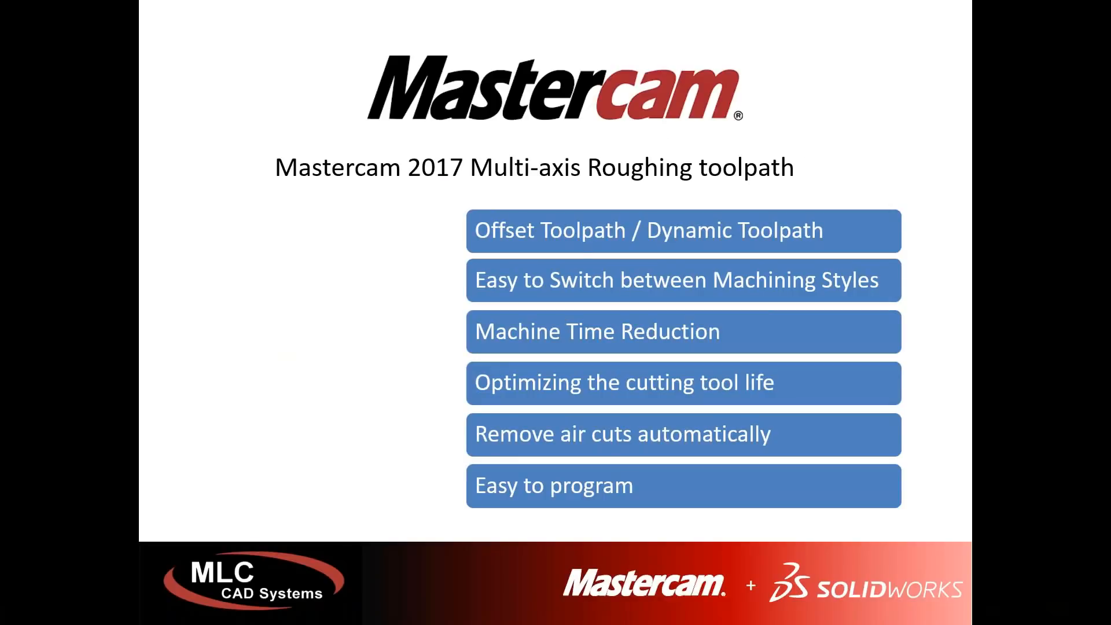